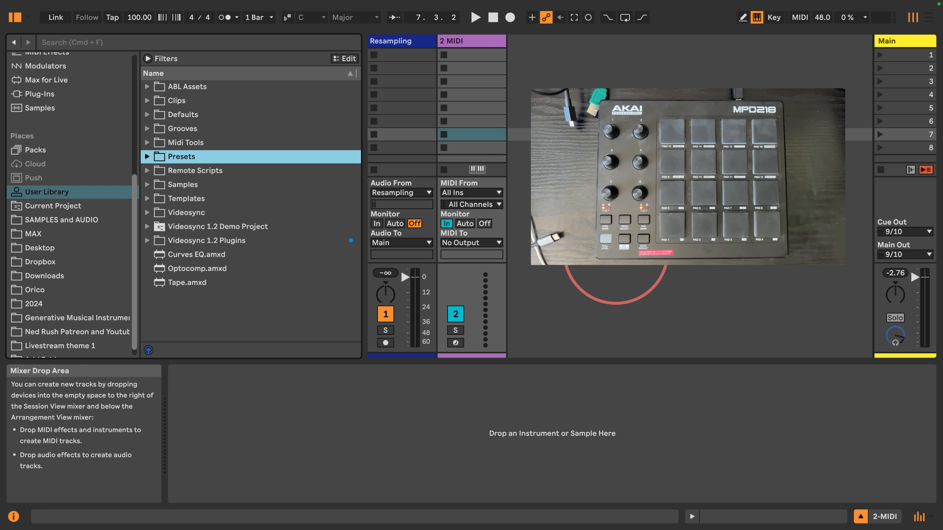
Step: Load an empty Drum Rack from the Drums library onto the 2 MIDI track
scroll(59, 175, "up", 5)
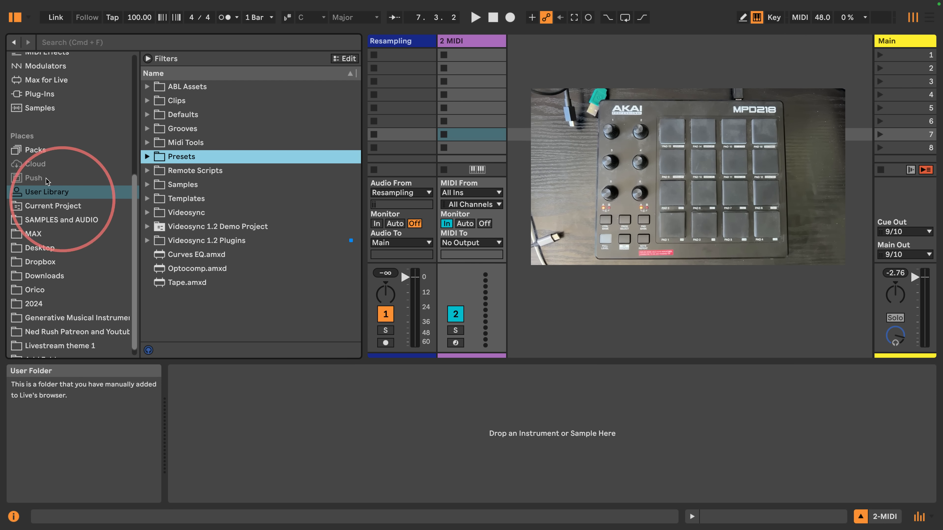
left_click(31, 134)
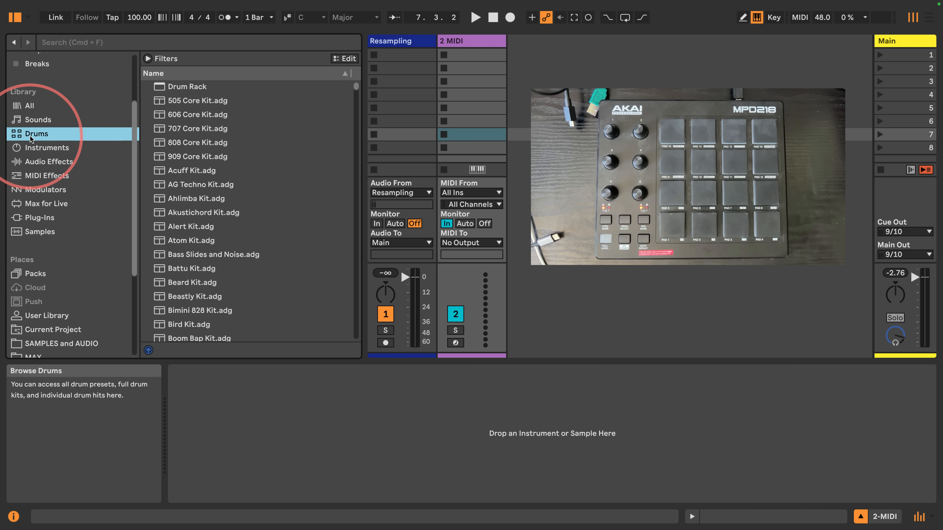
left_click_drag(157, 85, 471, 54)
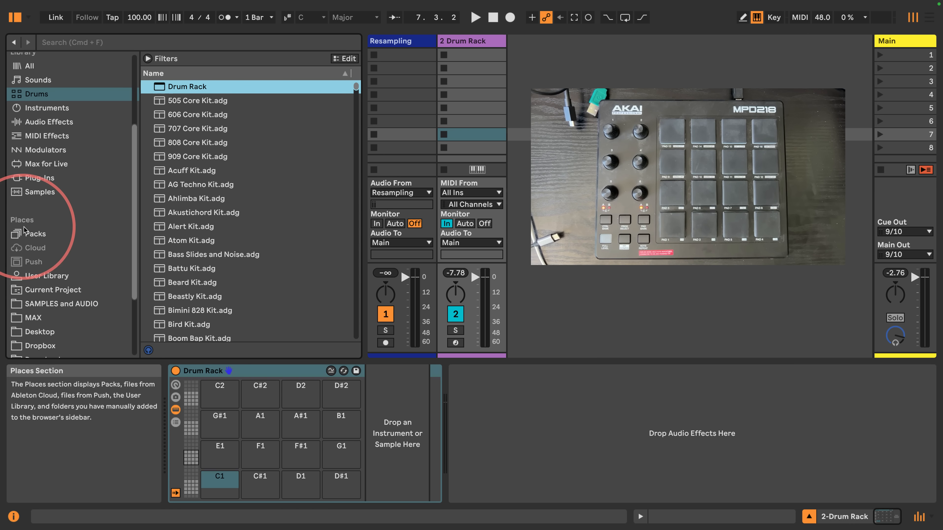
Step: Open the Drums folder of the Session Drums Multimic pack in the installed Packs
left_click(34, 234)
scroll(299, 202, "down", 2)
scroll(300, 202, "down", 2)
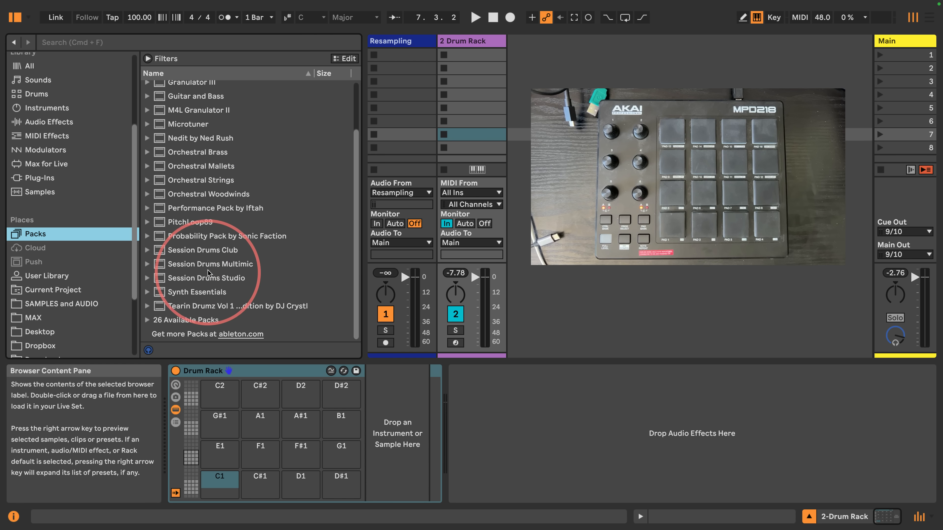
left_click(202, 266)
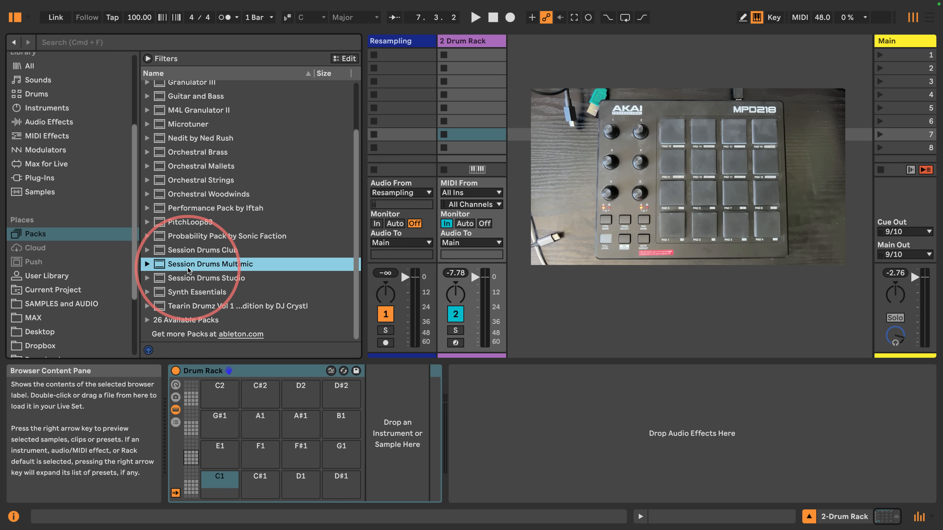
left_click(147, 264)
left_click(156, 251)
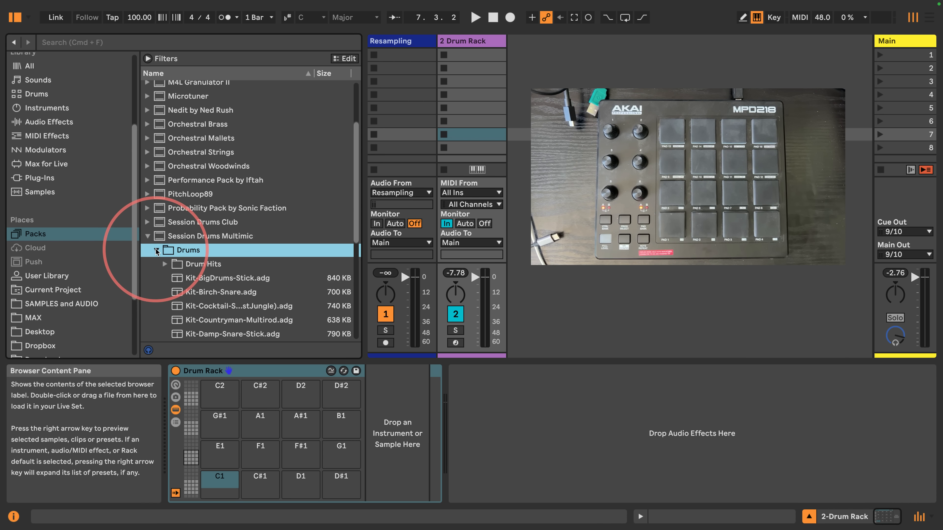
scroll(208, 211, "down", 2)
scroll(208, 211, "down", 2)
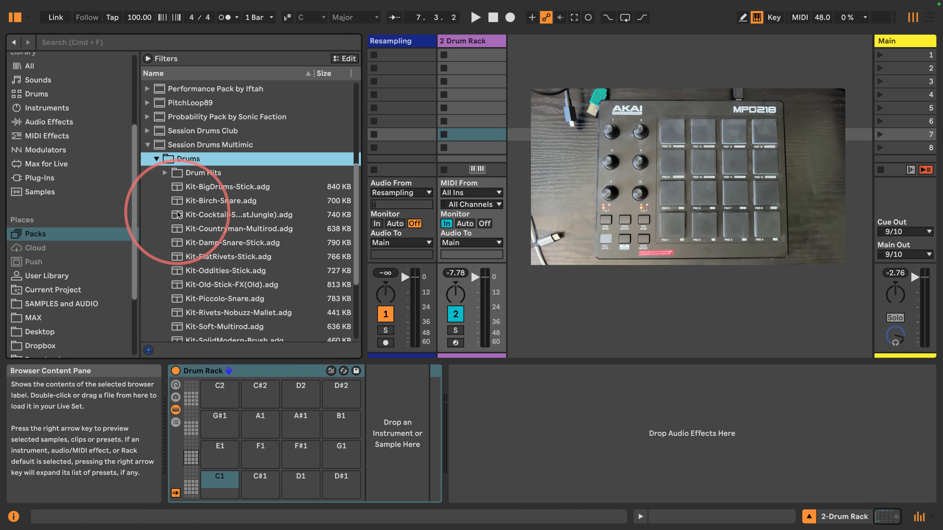
Step: Load the Kick 1 Felt Dr22x16 preset from the Drum Hits Kick folder onto the Drum Rack's C1 pad
left_click(164, 174)
left_click(174, 215)
scroll(208, 211, "down", 5)
left_click_drag(238, 129, 216, 483)
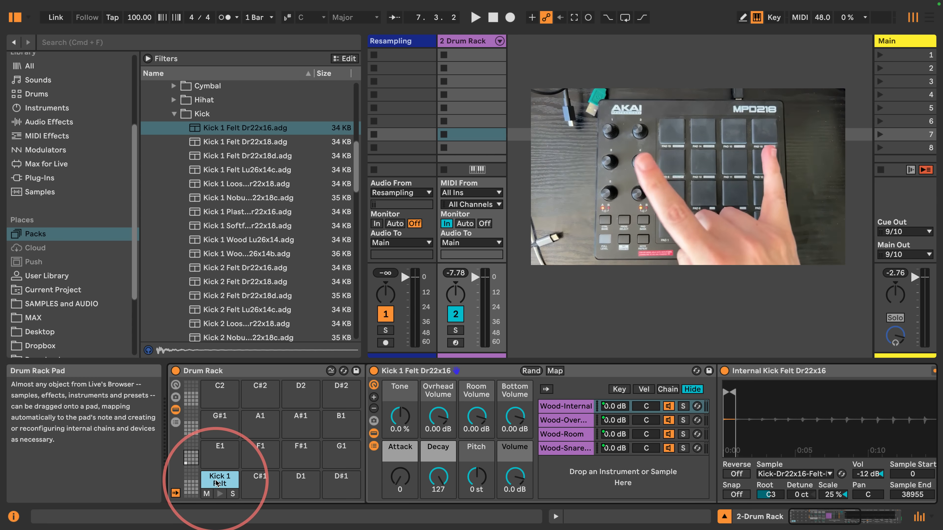
Step: Collapse the Kick folder, expand the Snare folder and widen the browser so full preset names can be read
left_click(173, 114)
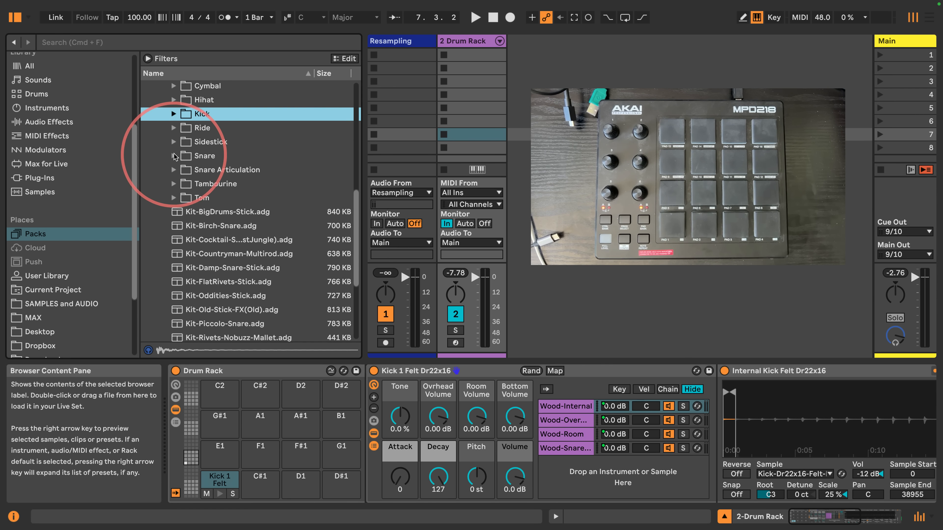
left_click(173, 156)
scroll(336, 172, "down", 1)
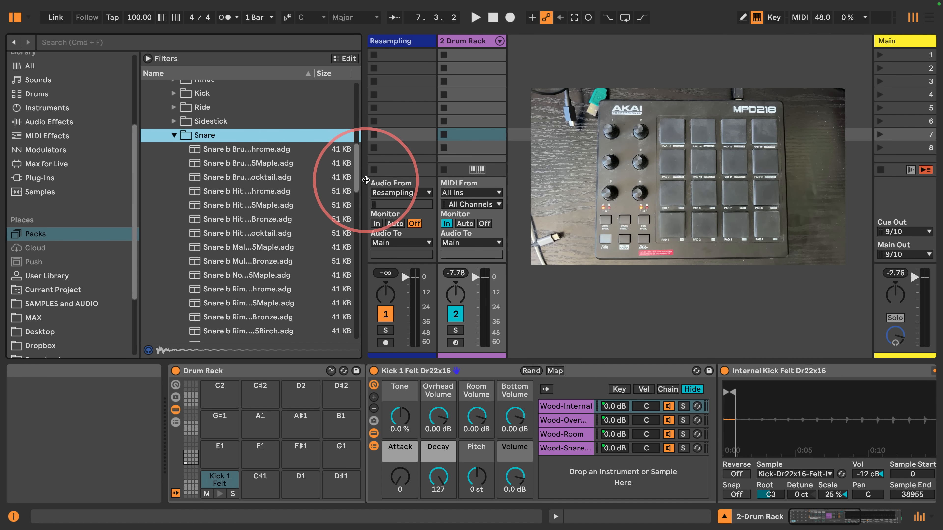
left_click_drag(362, 182, 549, 197)
scroll(234, 202, "down", 3)
scroll(234, 202, "down", 10)
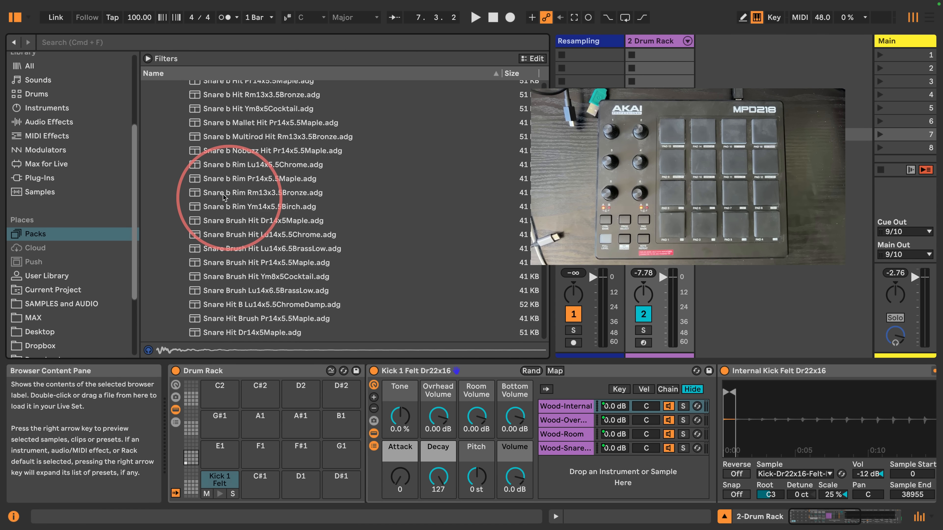
Step: Audition snare presets, including Snare Rim Dr14x5Maple and Snare b Hit Rm13x3.5Bronze
scroll(224, 197, "down", 4)
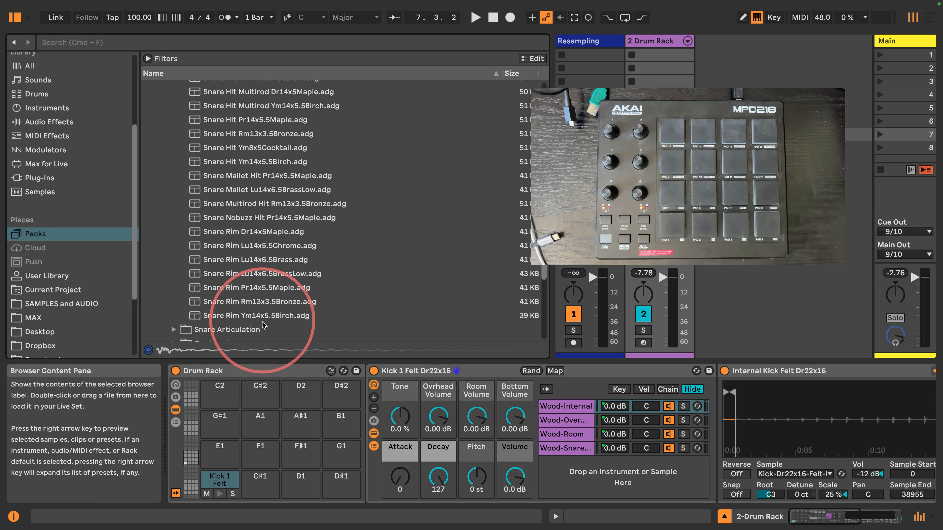
left_click(221, 232)
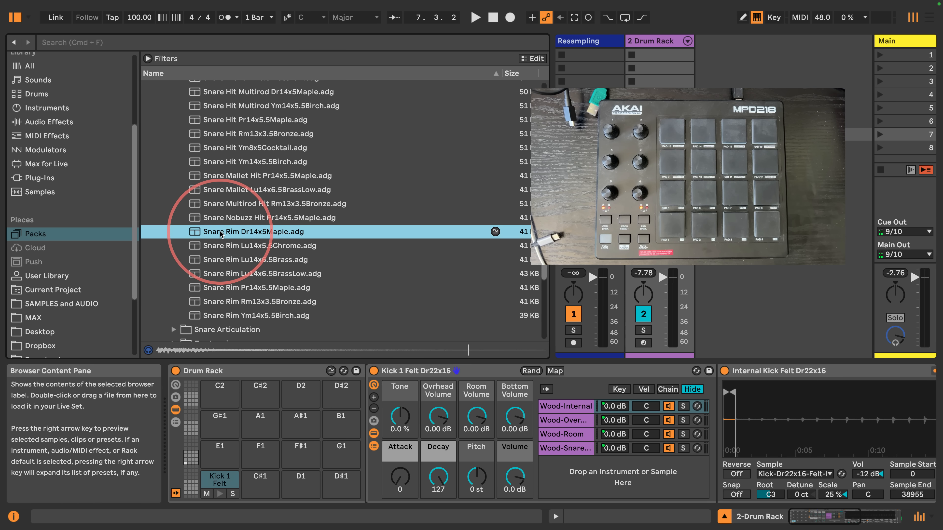
scroll(231, 236, "up", 1)
scroll(233, 237, "up", 5)
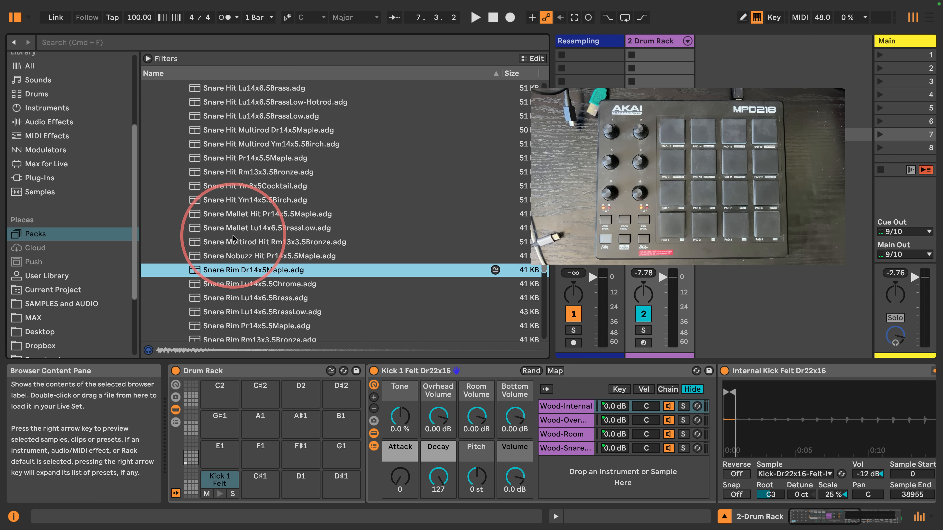
scroll(233, 238, "up", 5)
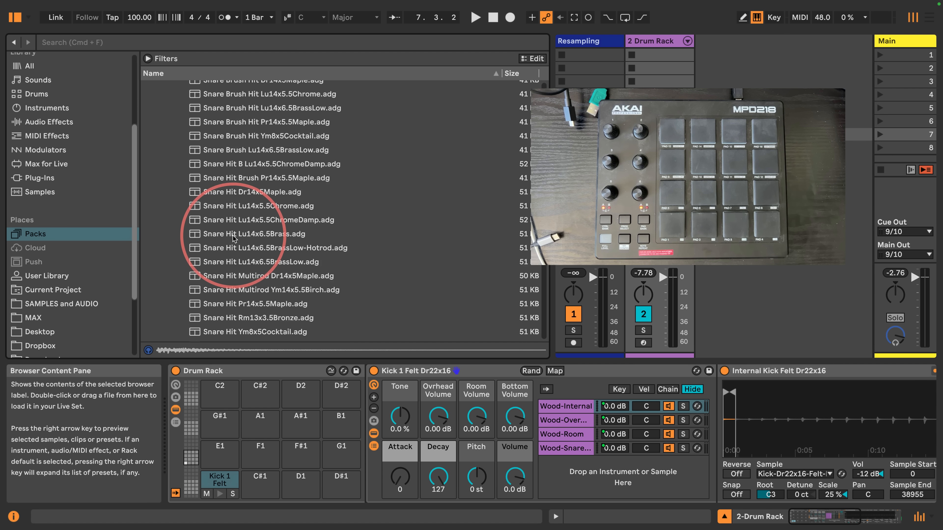
scroll(233, 237, "up", 1)
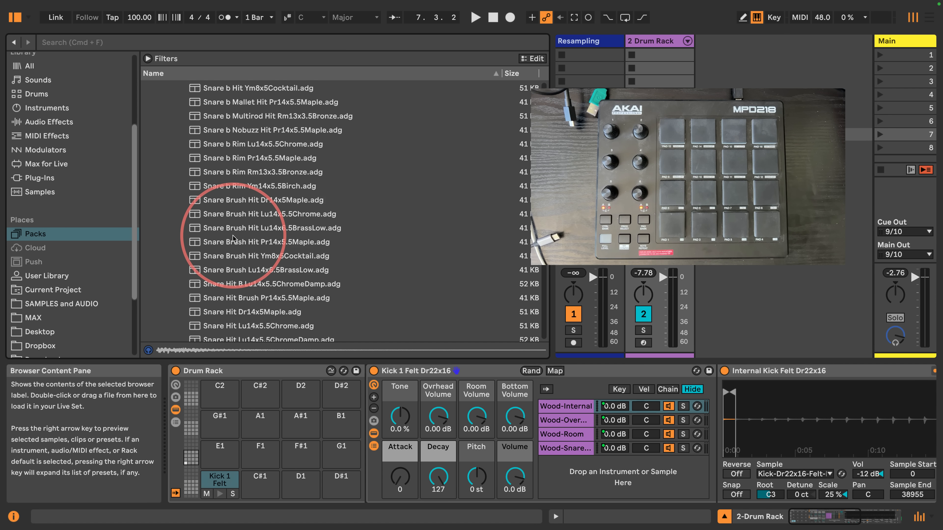
scroll(233, 237, "up", 5)
left_click(245, 178)
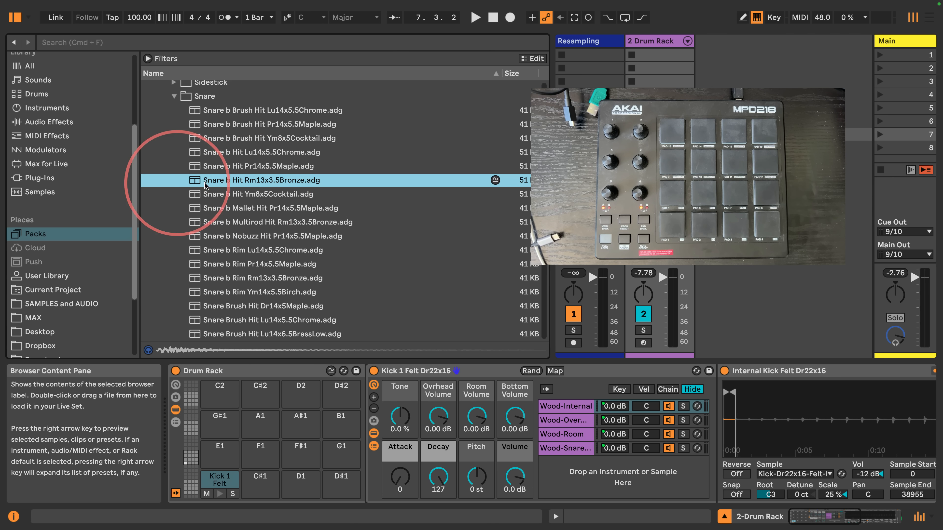
scroll(245, 181, "down", 1)
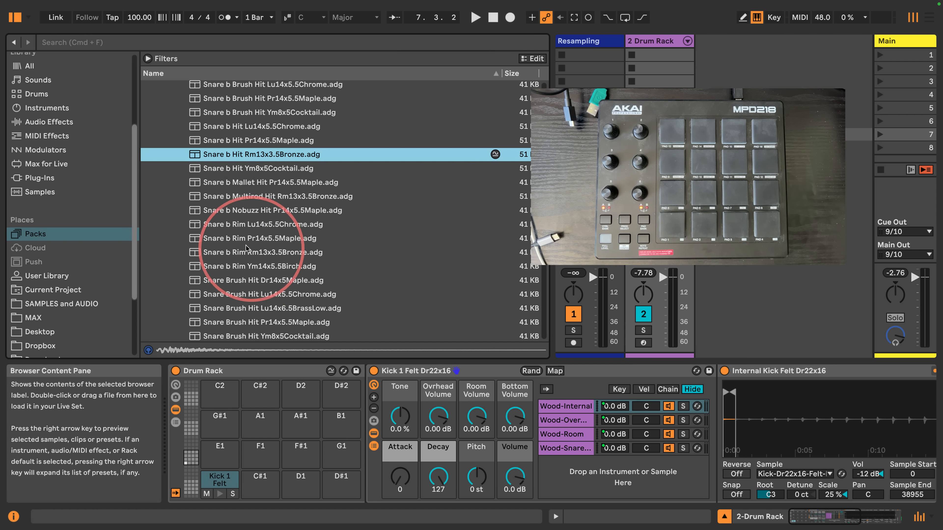
Step: Compare the bronze snare hit and rim presets, and load Snare b Rim Rm13x3.5Bronze onto pads C#1, D1 and D#1
left_click(242, 253)
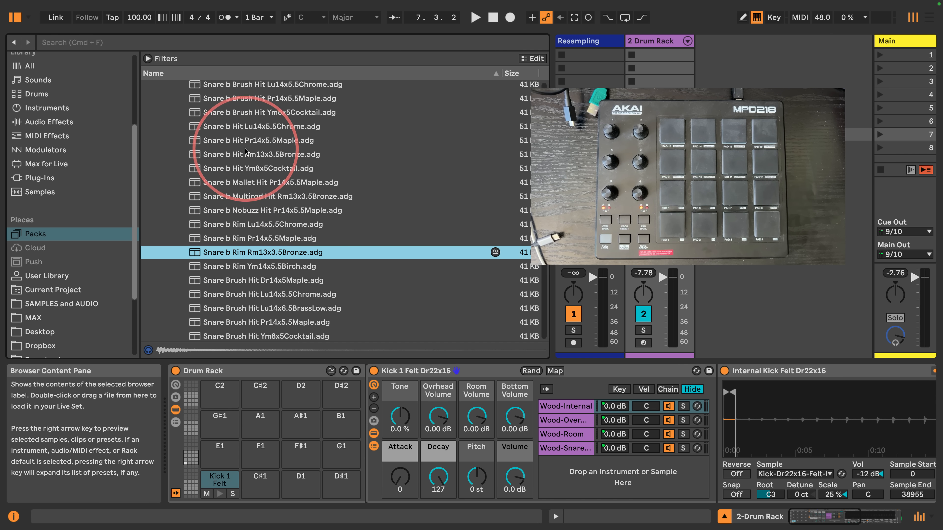
left_click(240, 154)
left_click(243, 253)
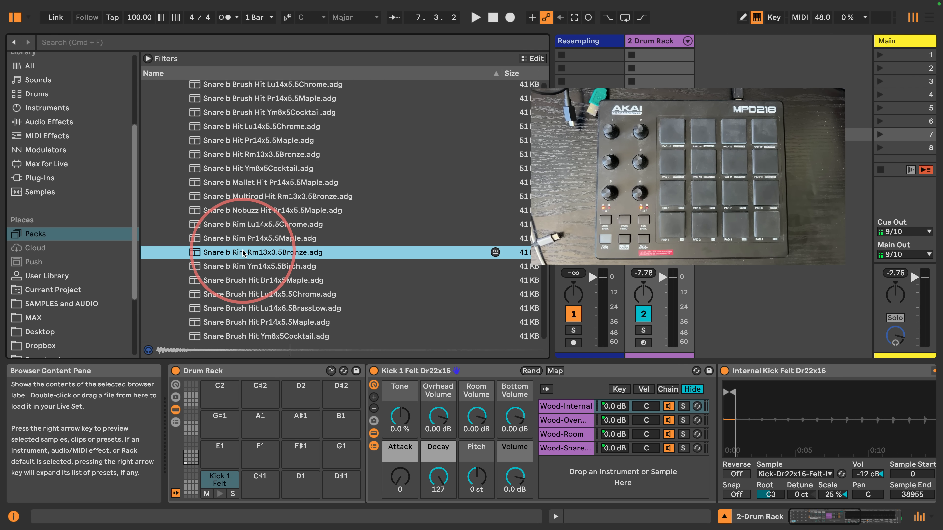
scroll(223, 230, "down", 2)
left_click_drag(177, 203, 342, 479)
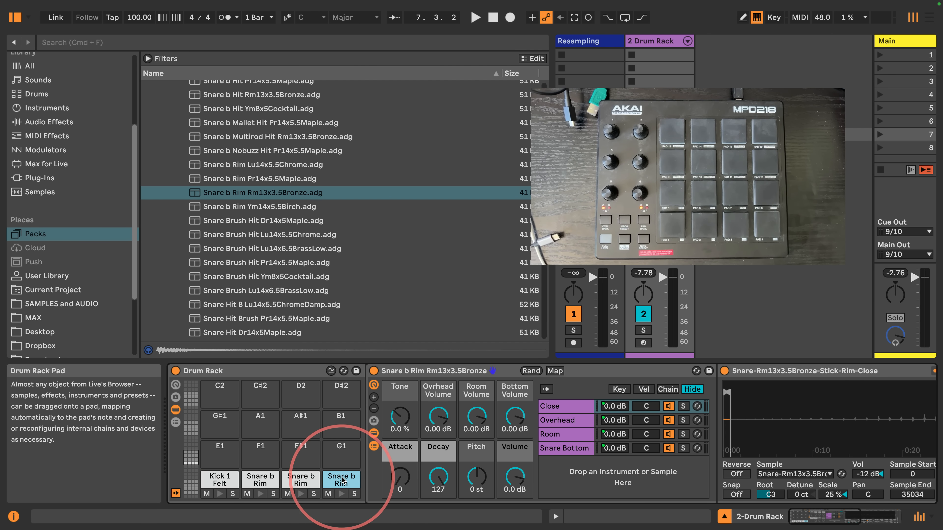
Step: Collapse the Snare folder and expand the Hihat folder in Drum Hits
scroll(228, 182, "up", 3)
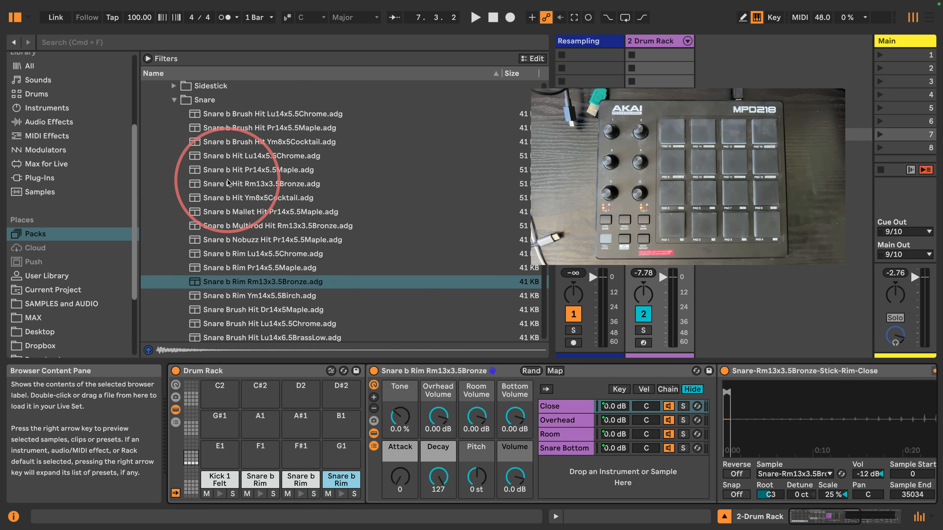
scroll(227, 182, "up", 3)
left_click(174, 175)
left_click(174, 120)
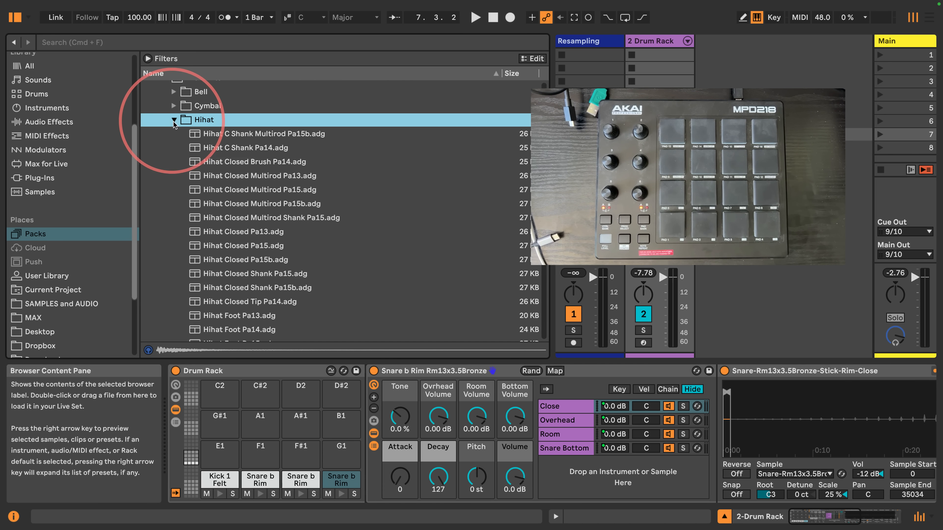
Step: Audition hi-hat presets, and load Hihat Closed Pa13 onto pad G#1 and Hihat Open Pa13 onto pad E1
left_click(214, 133)
left_click(215, 147)
left_click(219, 166)
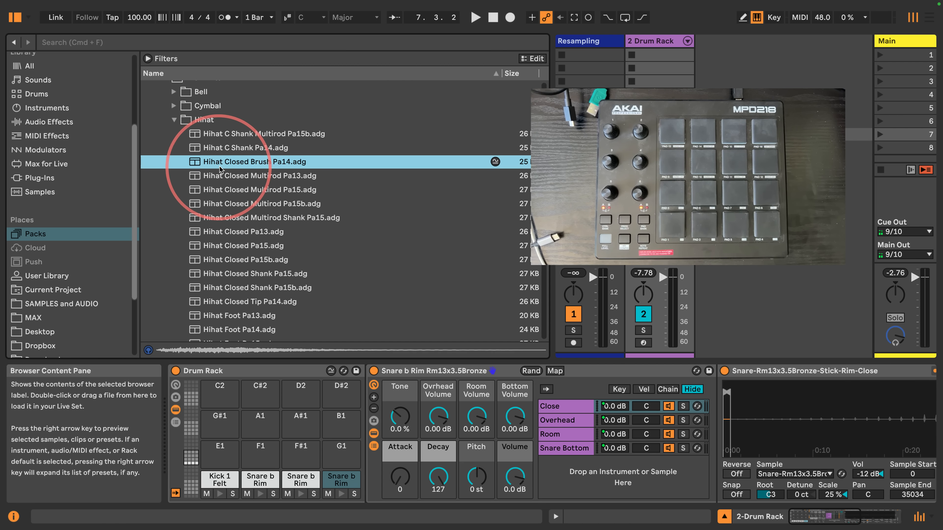
left_click_drag(219, 232, 219, 424)
scroll(226, 201, "down", 5)
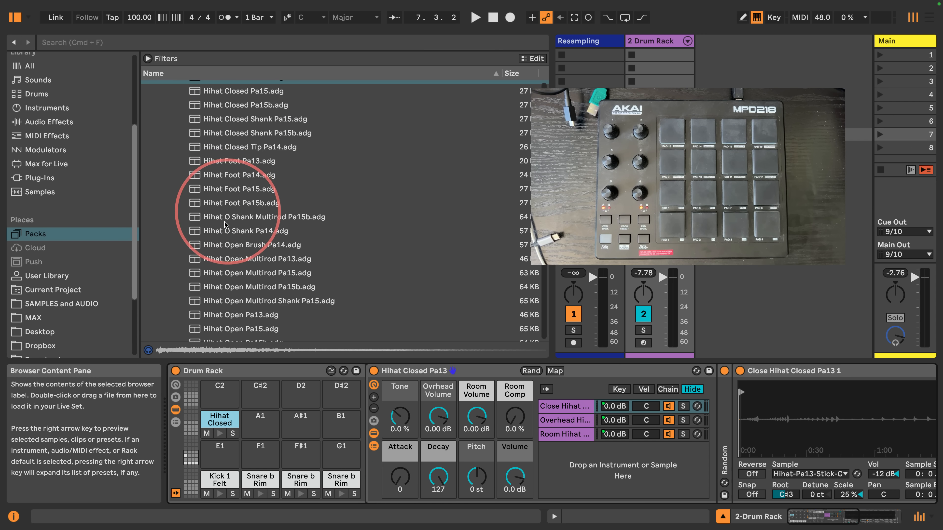
left_click_drag(229, 294, 220, 452)
Step: Show the Drum Rack's chain list with input/output settings and assign both hi-hat chains to choke group 16
left_click(176, 423)
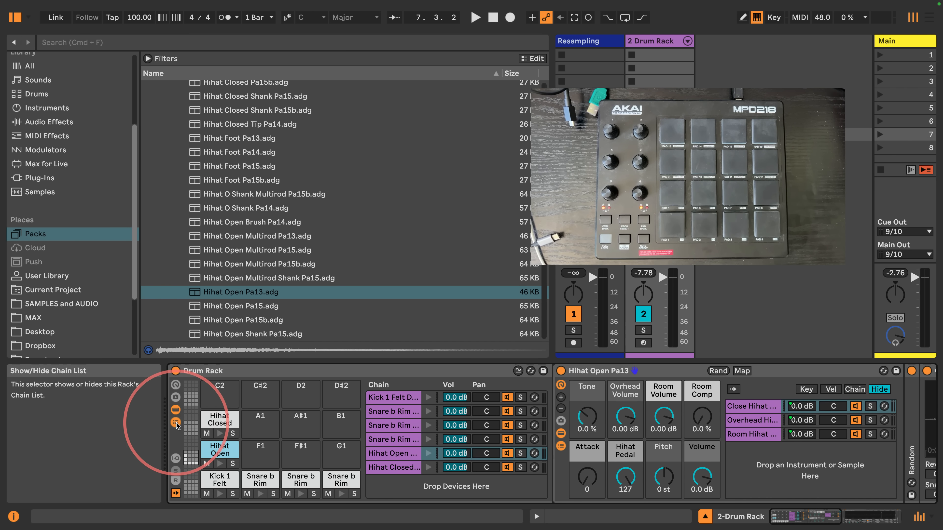
left_click(379, 469, "shift")
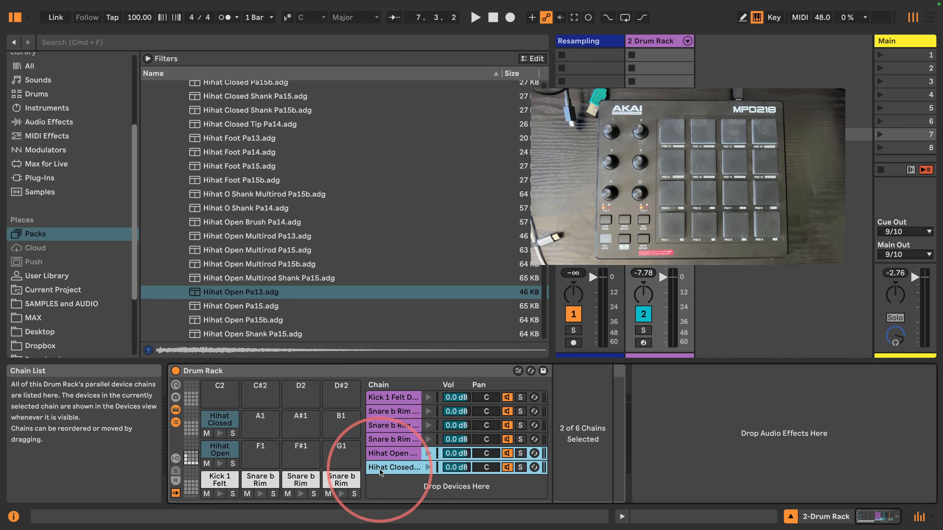
left_click(176, 459)
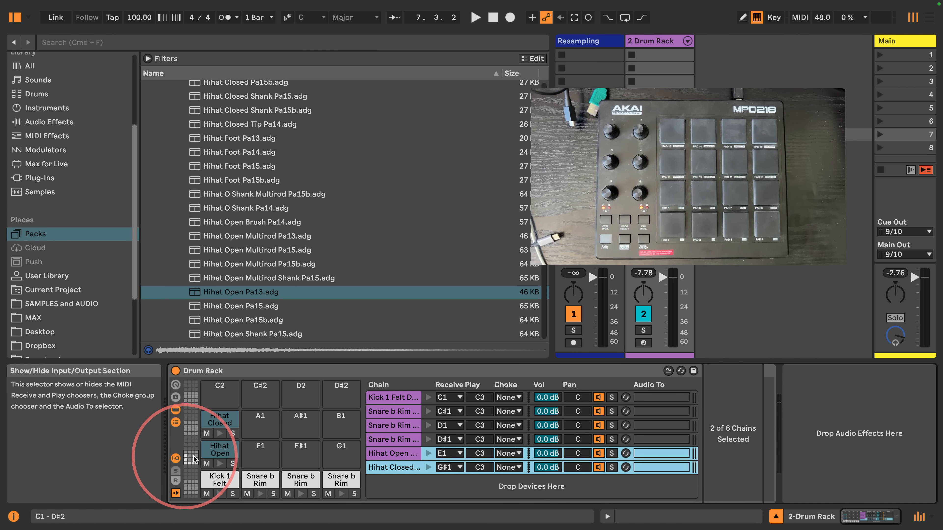
left_click(509, 453)
left_click(510, 462)
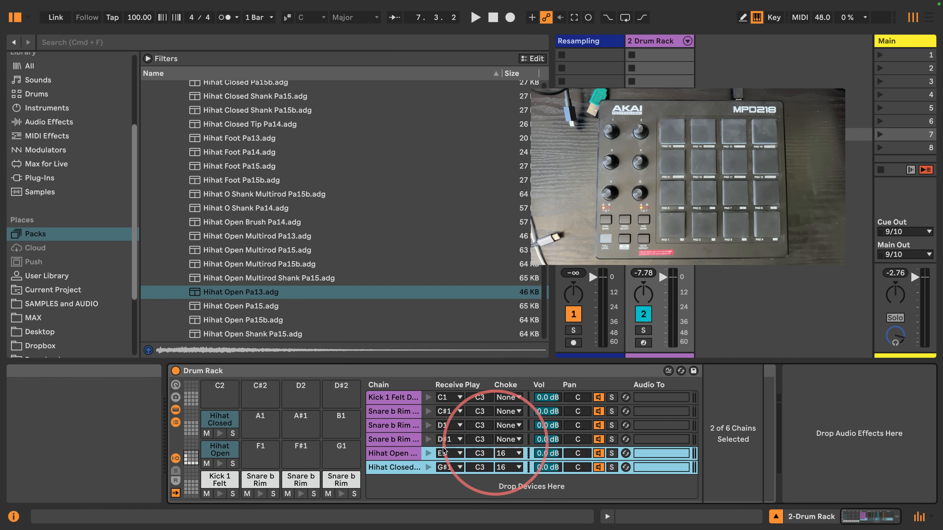
left_click(384, 453)
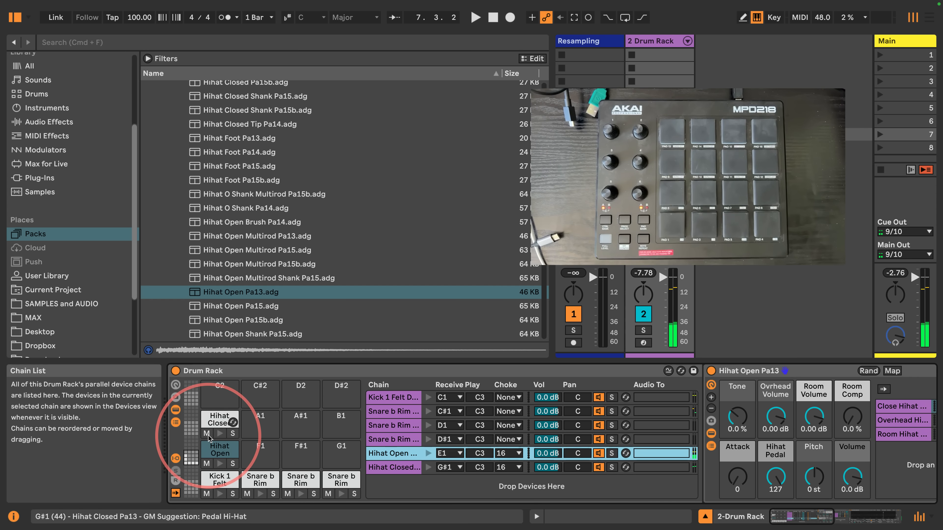
Step: Collapse the Hihat folder and expand the Ride folder in Drum Hits
scroll(197, 193, "up", 10)
left_click(174, 154)
left_click(174, 183)
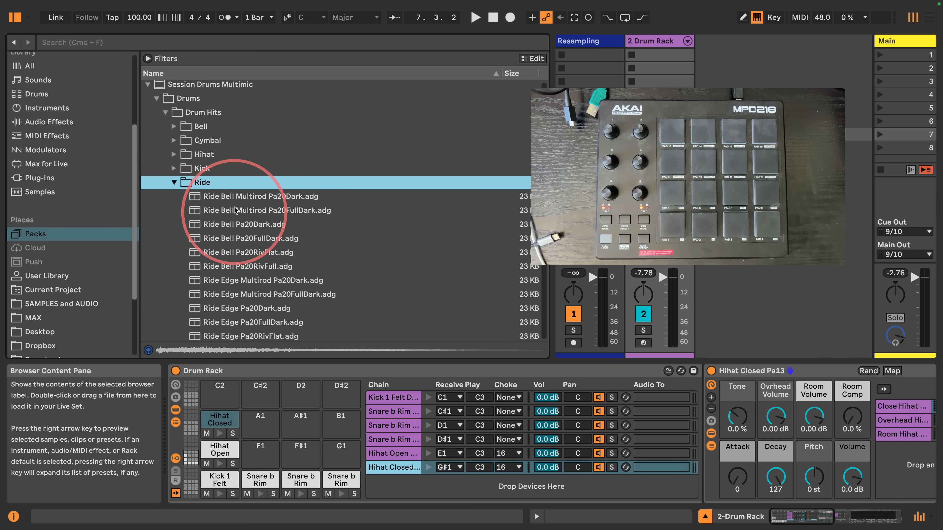
Step: Audition the bell, edge, mallet and brush presets in the Ride folder to compare their sounds
left_click(237, 197)
left_click(253, 280)
scroll(255, 280, "down", 2)
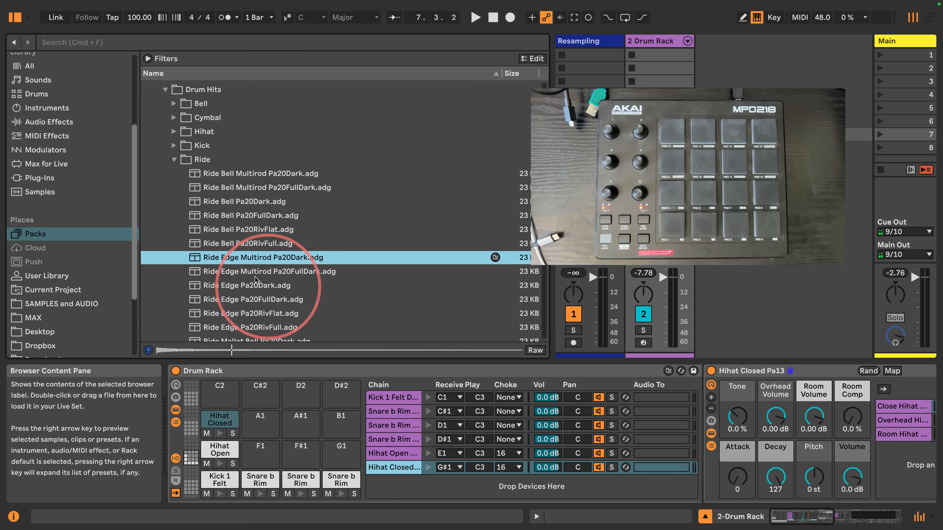
left_click(231, 285)
left_click(224, 244)
scroll(266, 277, "down", 5)
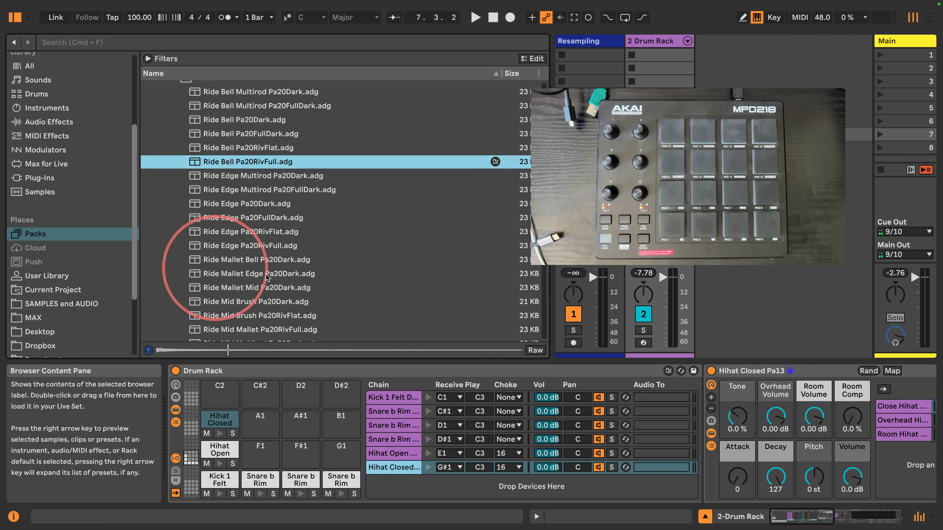
left_click(260, 260)
scroll(257, 268, "down", 3)
left_click(232, 261)
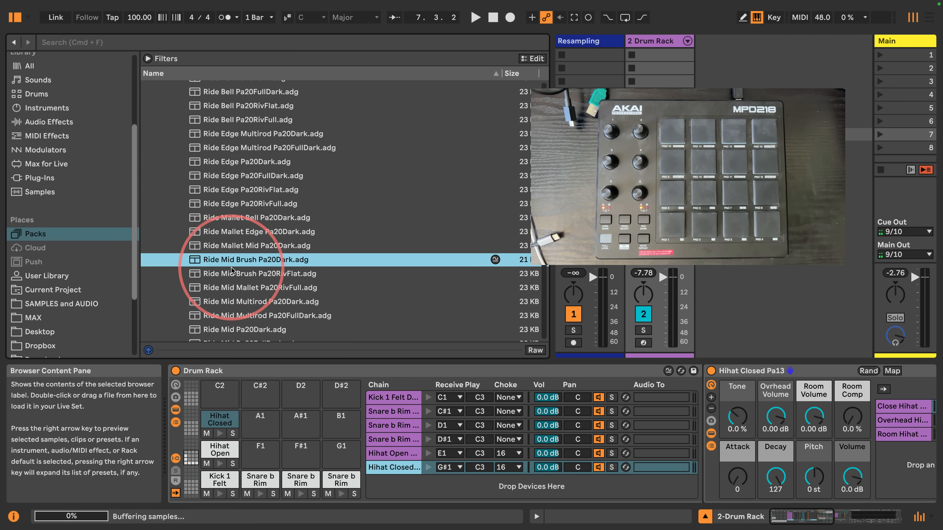
left_click(227, 245)
left_click(222, 203)
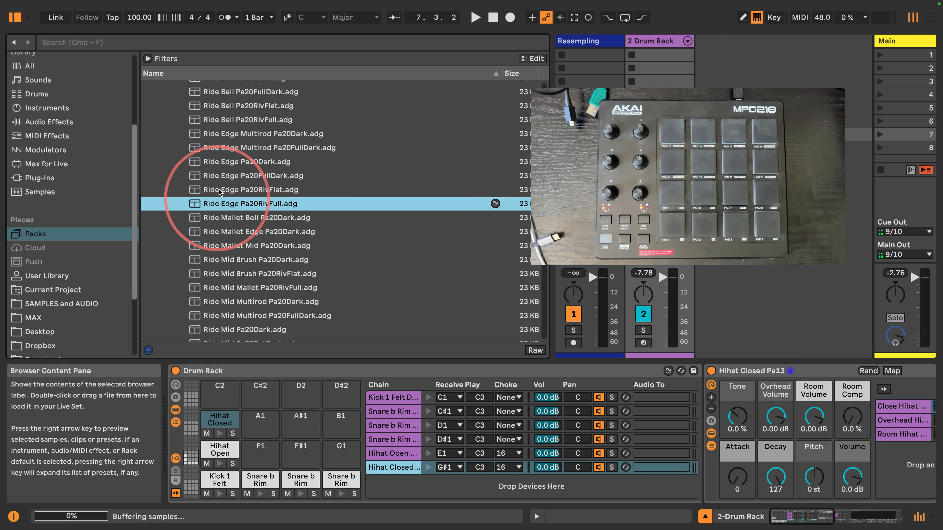
scroll(215, 245, "down", 6)
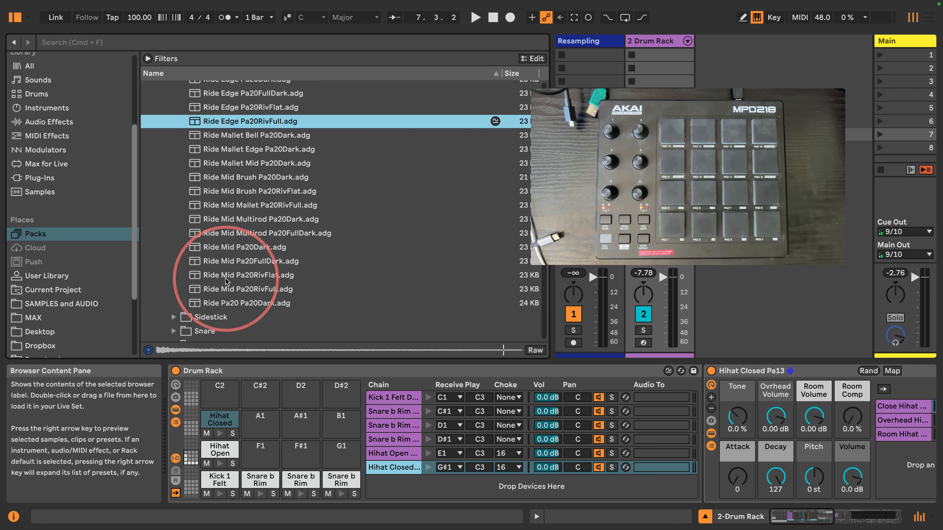
Step: Compare the multirod edge and bell ride presets, and load Ride Edge Multirod Pa20Dark onto pad C2
scroll(224, 242, "up", 5)
left_click(231, 203)
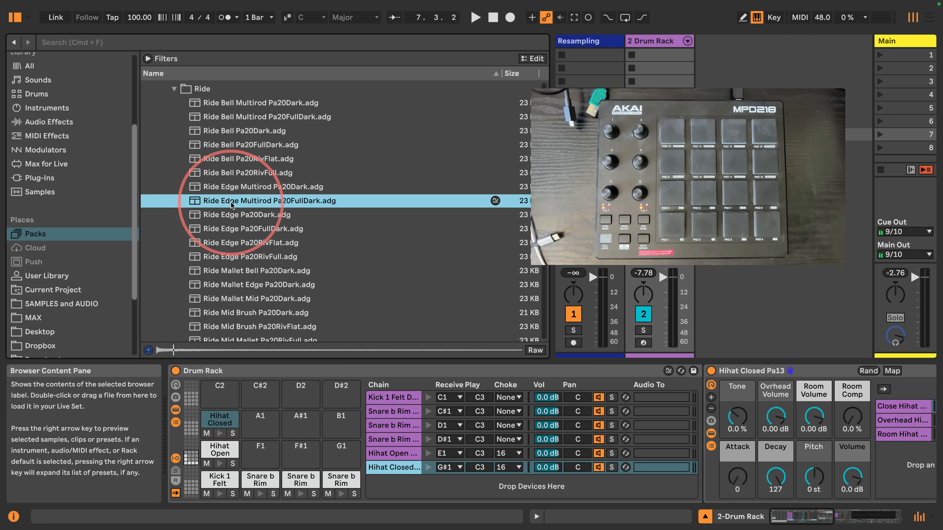
left_click(210, 187)
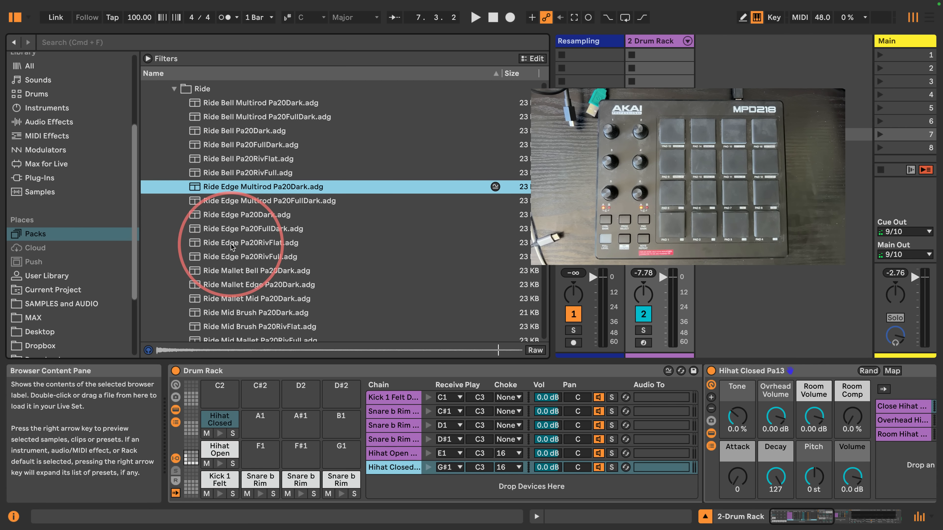
left_click(205, 117)
left_click(208, 131)
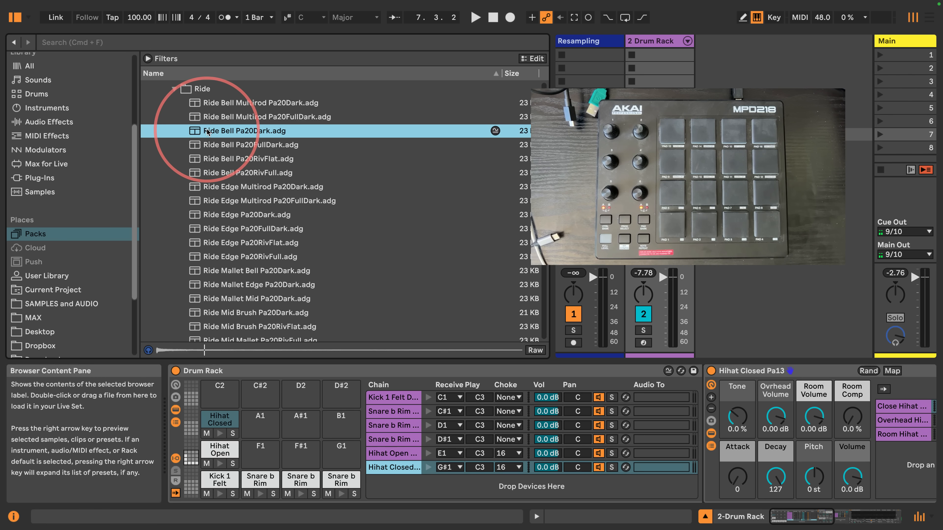
left_click(211, 145)
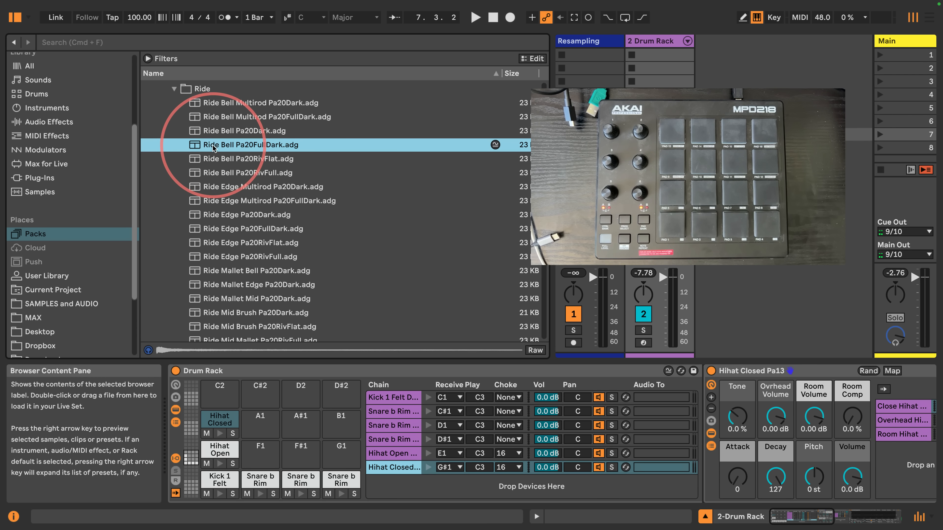
left_click(215, 202)
left_click(195, 189)
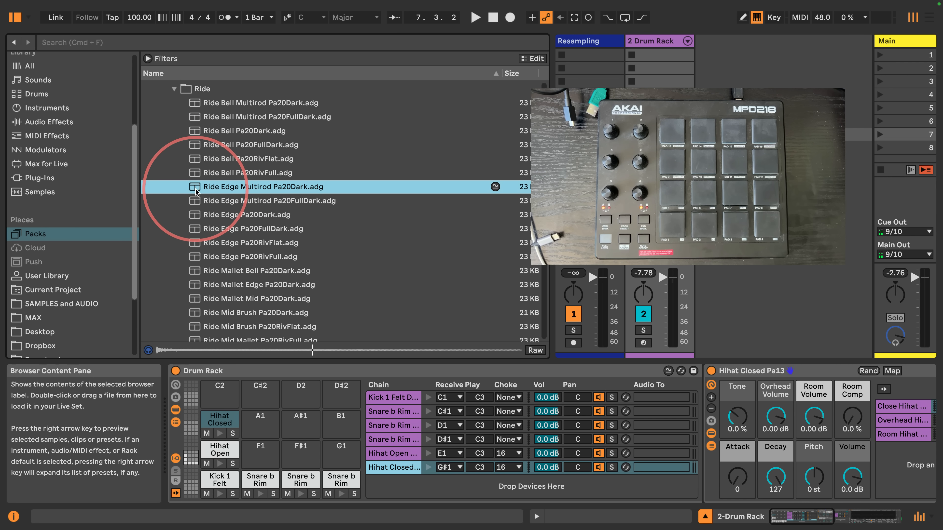
left_click_drag(196, 189, 217, 386)
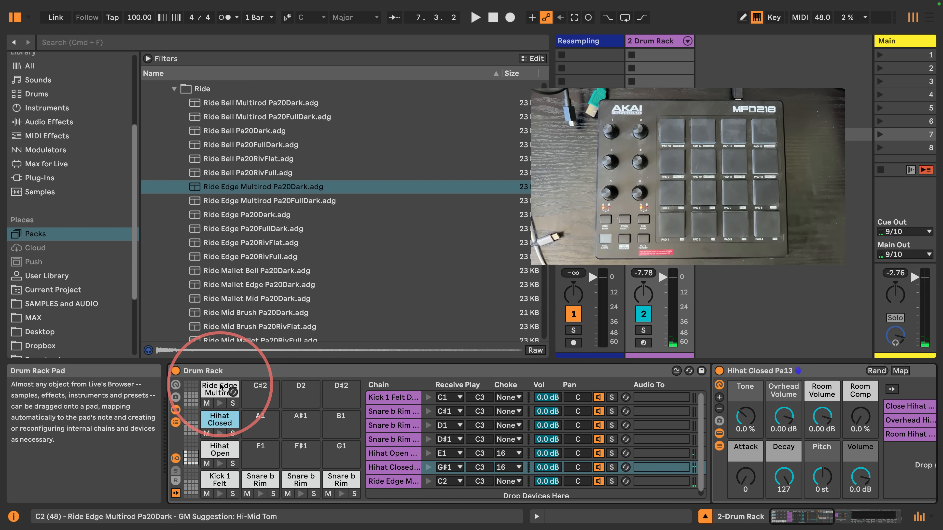
Step: Collapse the Ride folder and expand the Tom folder in Drum Hits
scroll(221, 208, "up", 3)
left_click(174, 170)
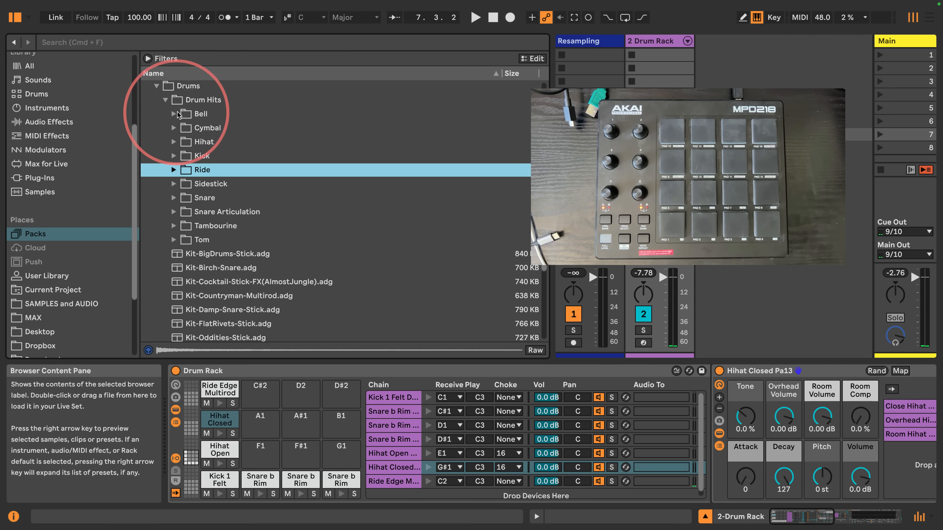
left_click(174, 239)
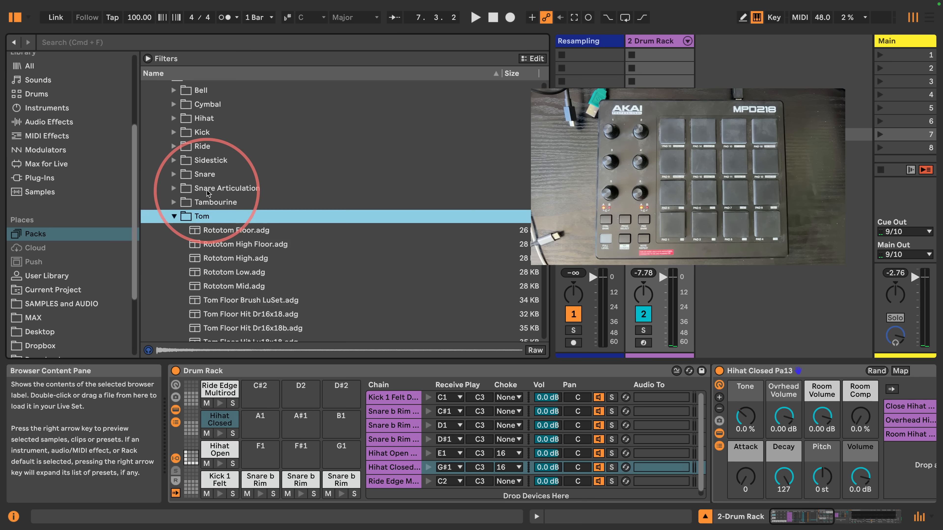
Step: Audition low tom hits in the Tom folder and load Tom Low Hit Dr14x16 onto pad A1
scroll(216, 208, "down", 5)
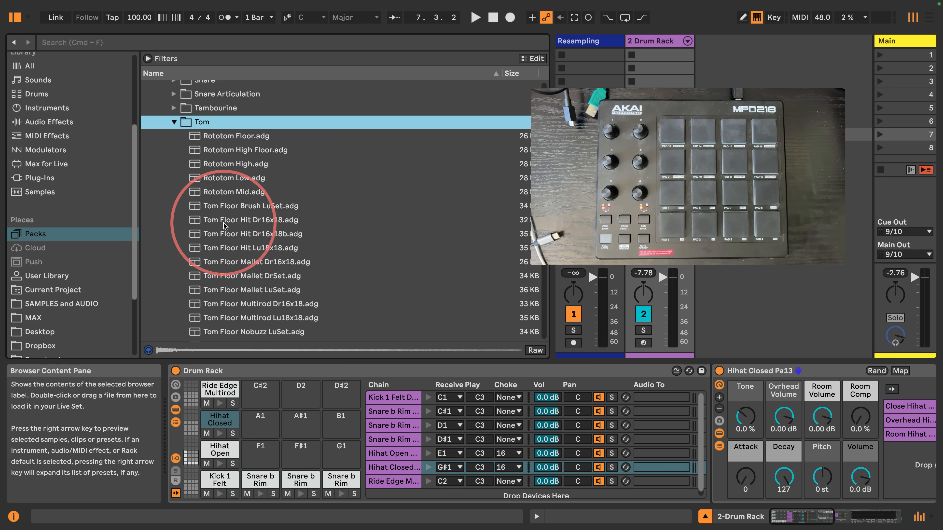
scroll(208, 230, "down", 3)
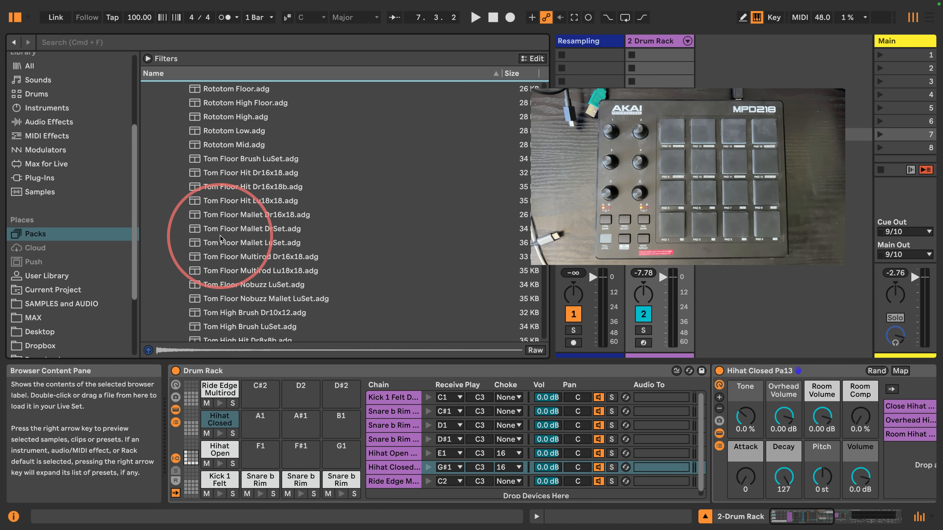
scroll(201, 233, "down", 2)
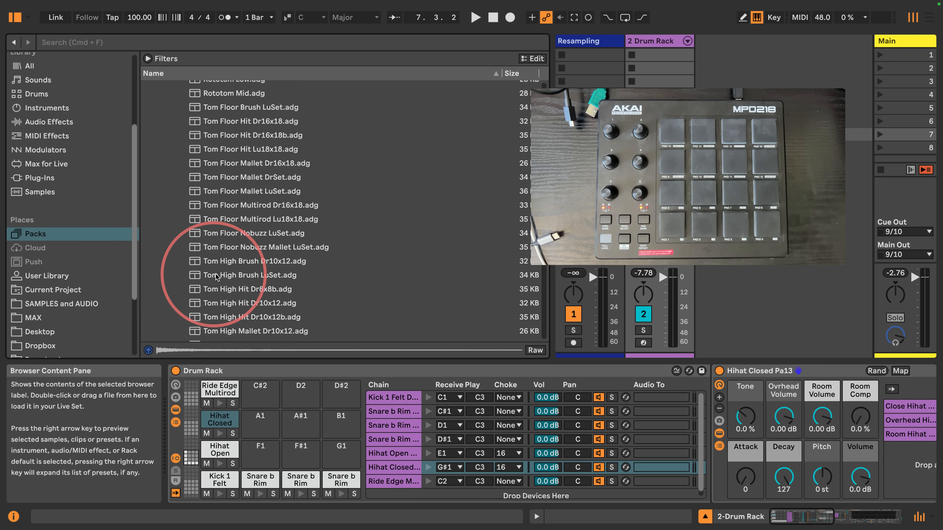
scroll(219, 275, "down", 10)
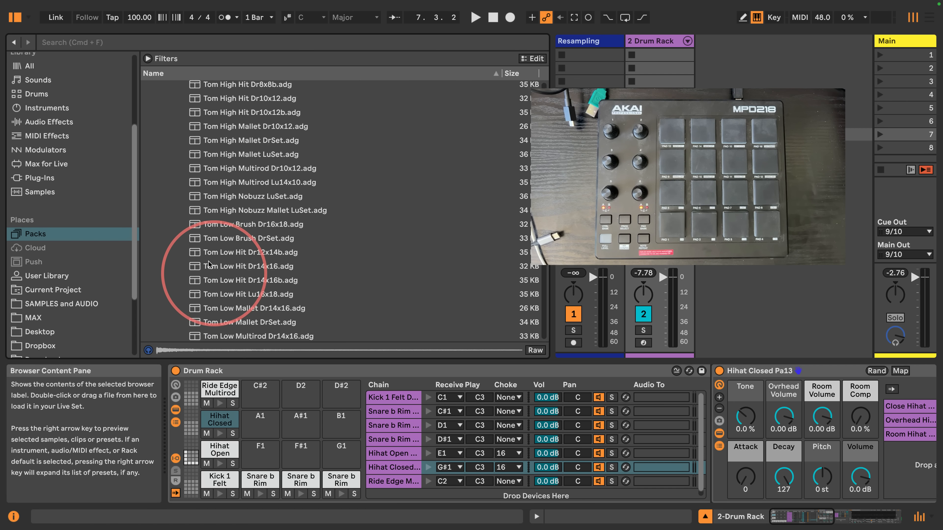
left_click(201, 252)
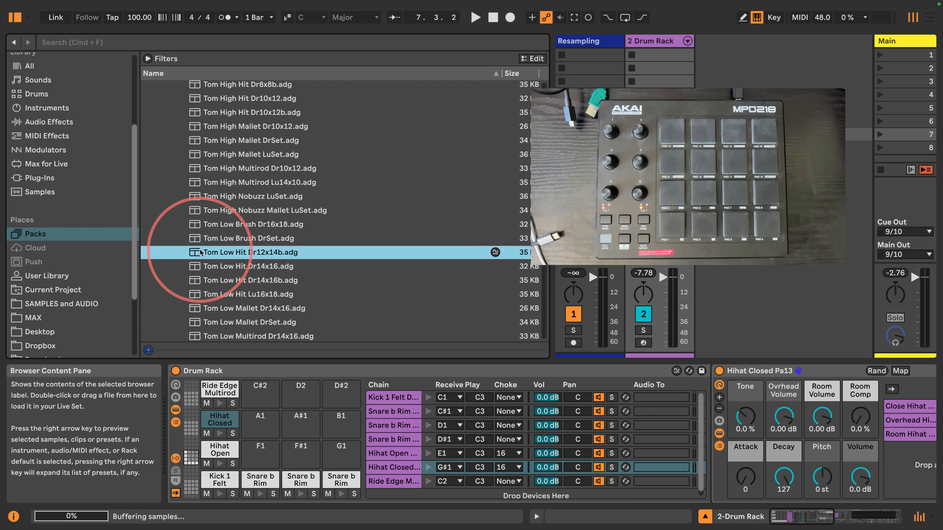
left_click(197, 272)
left_click_drag(197, 273, 259, 426)
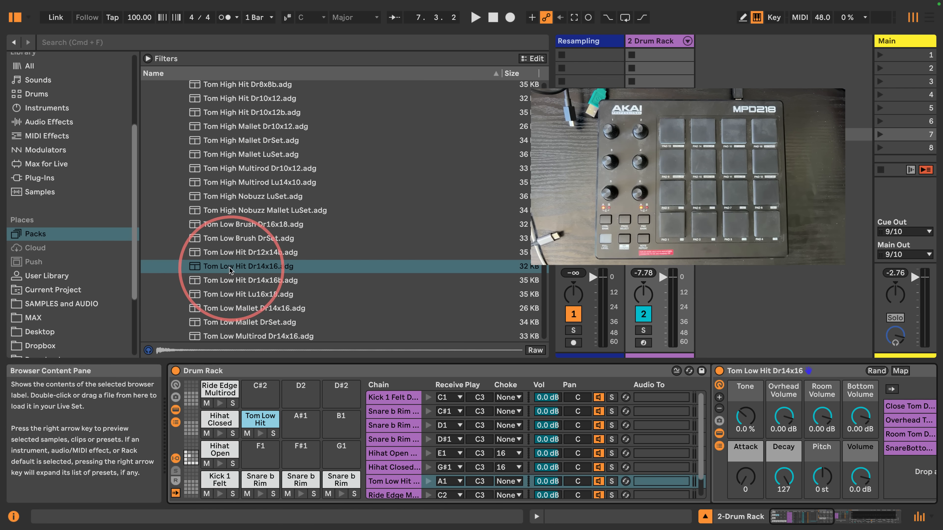
Step: Audition the mid tom hits and load Tom Mid Hit Dr12x14b onto pad F1
scroll(227, 268, "down", 5)
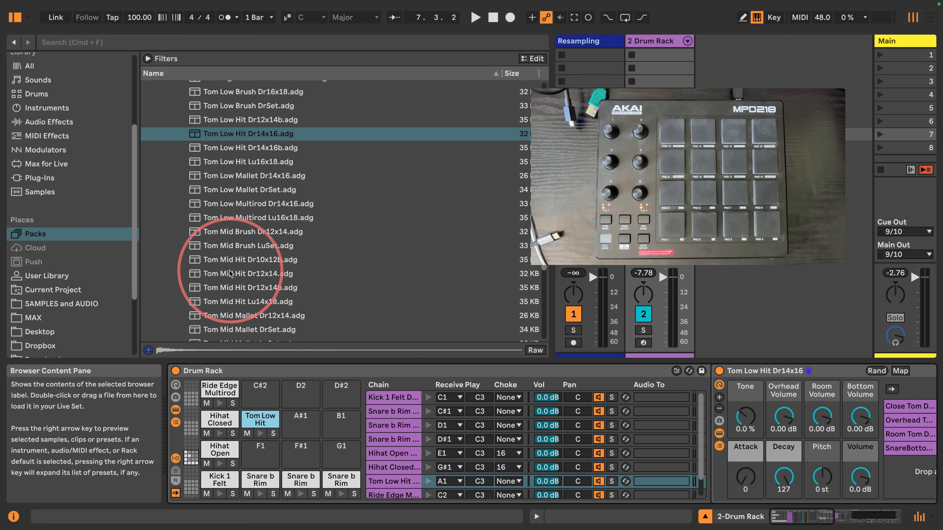
left_click(230, 273)
key("Down")
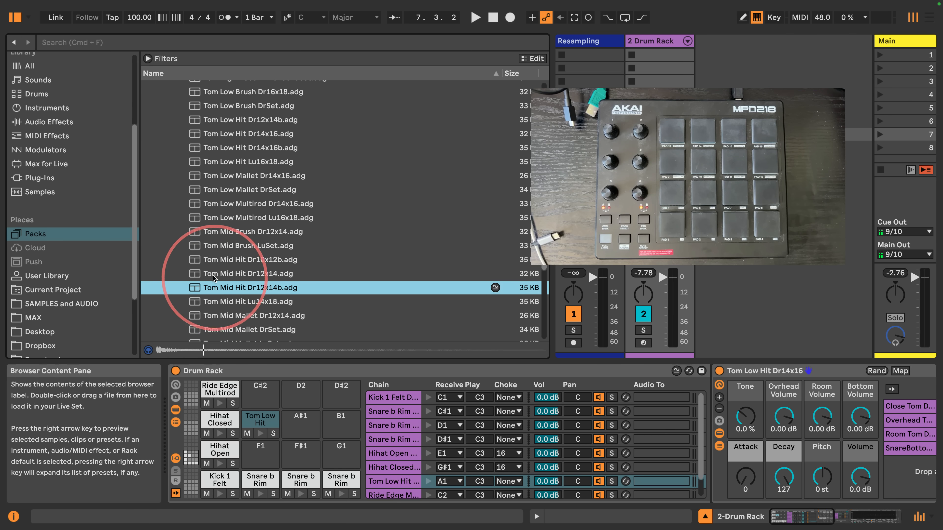
key("Up")
key("Up")
left_click(196, 288)
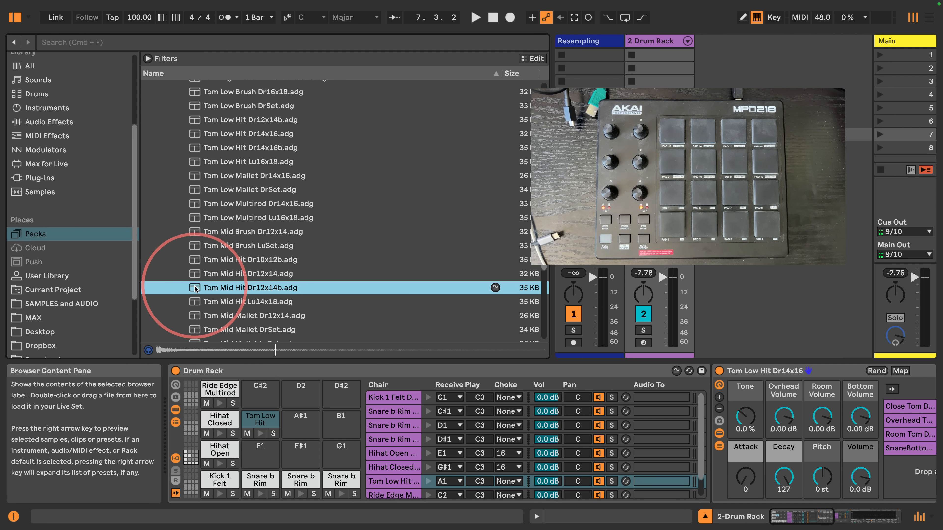
left_click_drag(249, 453, 250, 452)
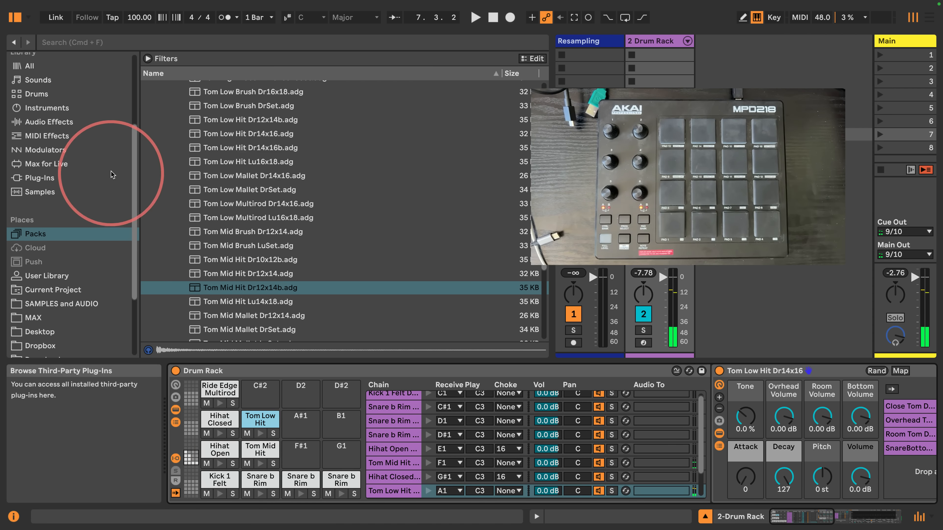
Step: Collapse the Tom folder and expand the Cymbal folder in Drum Hits
scroll(213, 238, "up", 12)
scroll(208, 230, "up", 3)
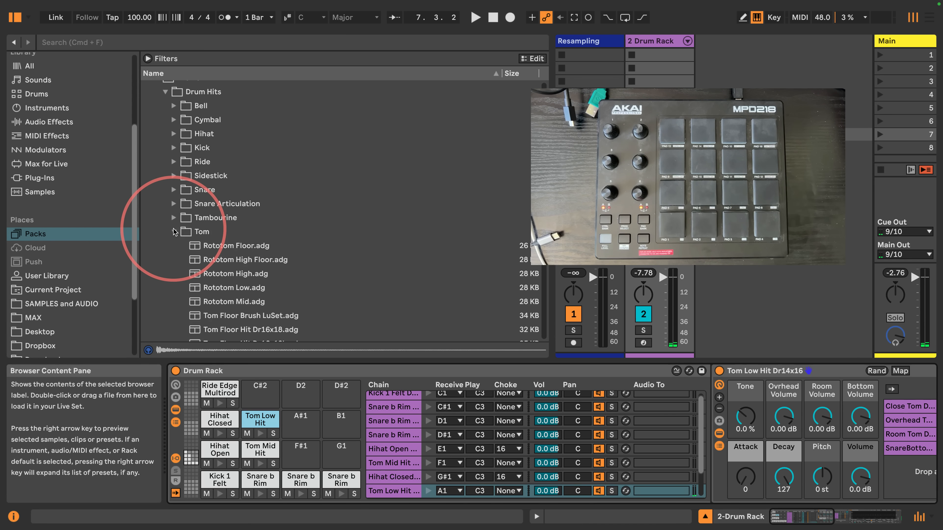
left_click(173, 231)
left_click(174, 119)
Step: Audition the china cymbals and load China Pa18 onto pad D#2
key("Down")
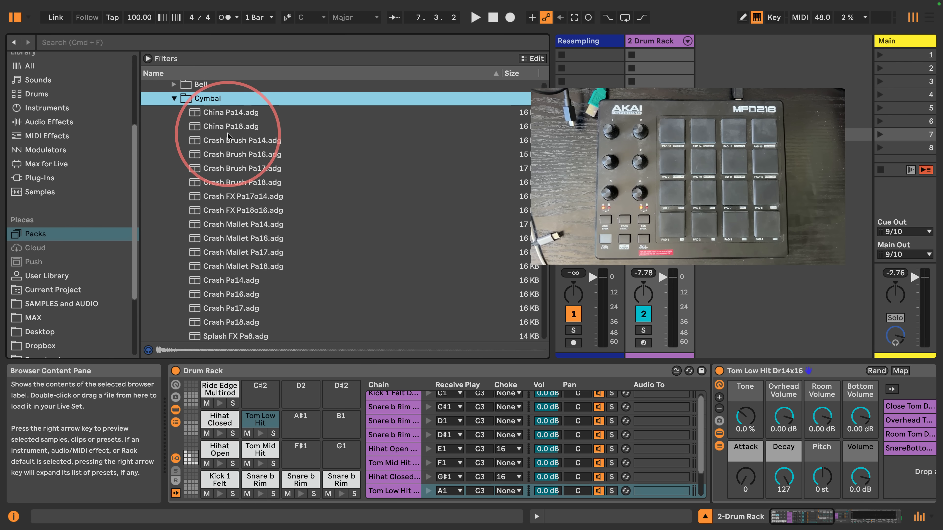
key("Down")
left_click_drag(199, 127, 336, 385)
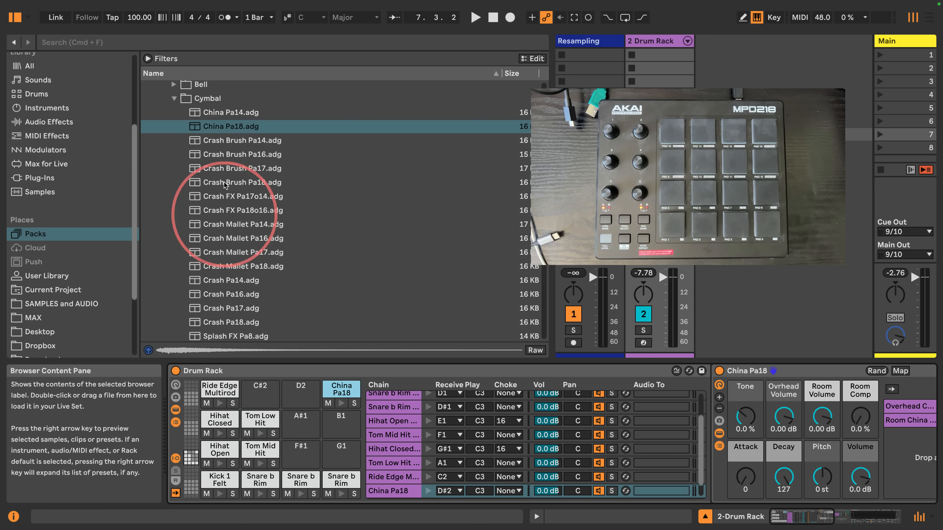
Step: Audition the splash presets, and load Splash Pa10 onto pad D2 and Crash Pa16 onto pad C#2
scroll(221, 180, "down", 5)
left_click(207, 237)
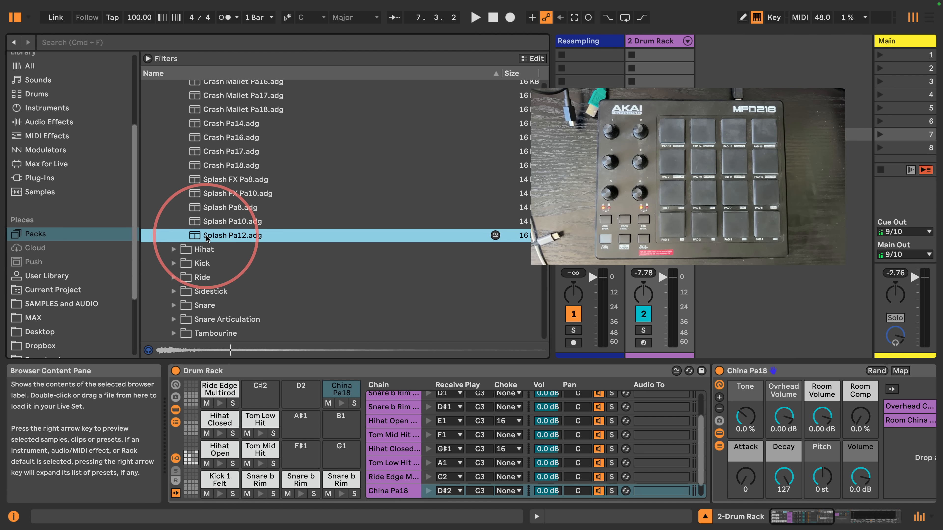
left_click(203, 208)
left_click(200, 223)
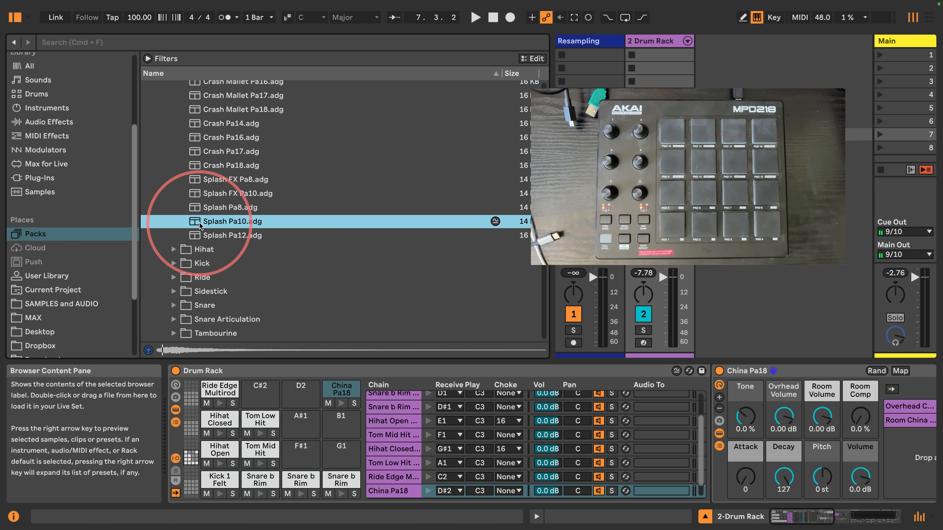
left_click(199, 197)
left_click(201, 180)
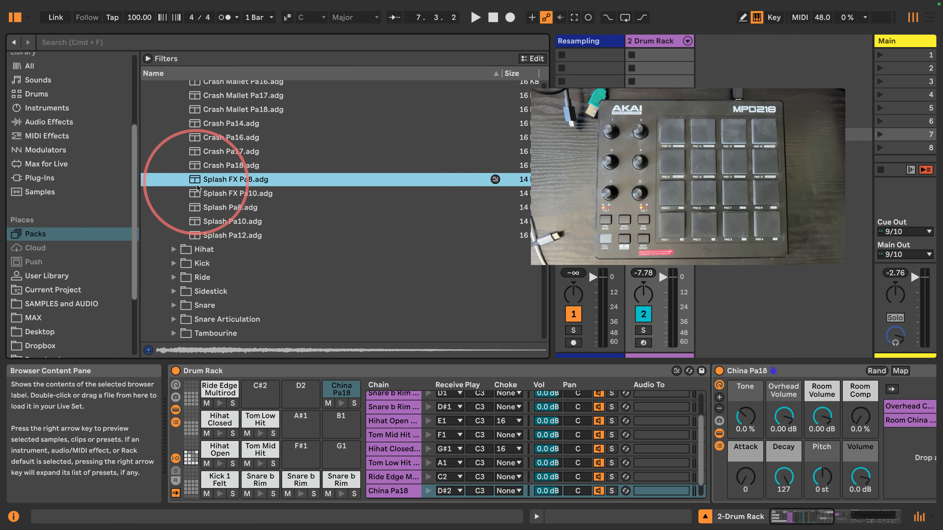
left_click(208, 222)
left_click_drag(305, 273, 301, 392)
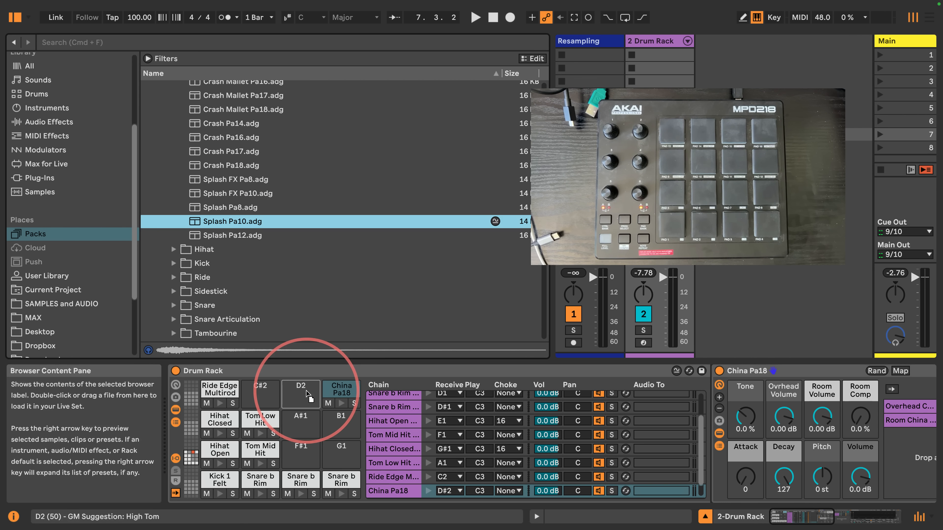
left_click(204, 138)
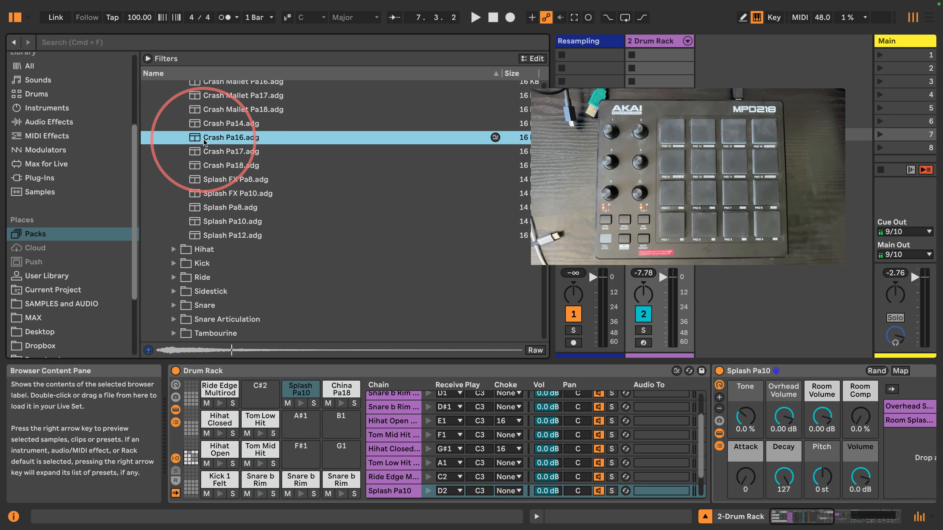
left_click_drag(204, 142, 257, 391)
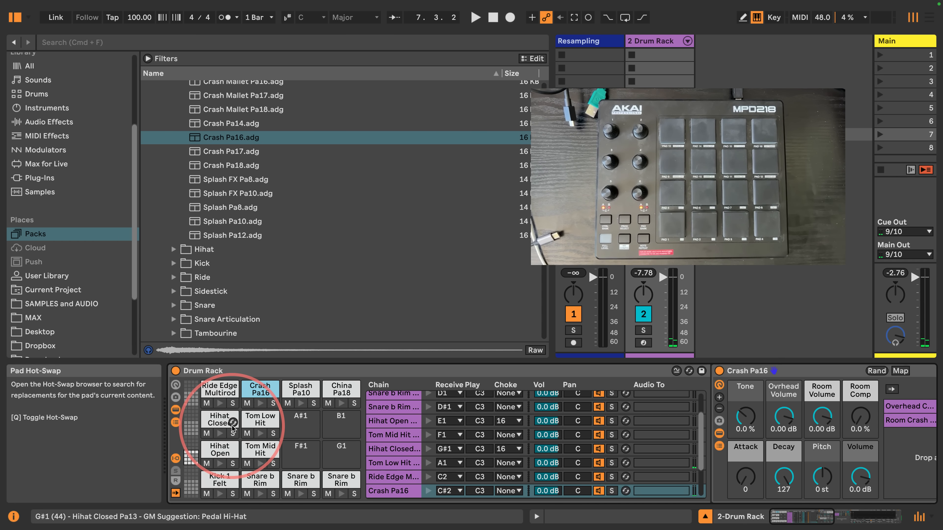
Step: Hide the Info View and group the whole Drum Rack into an Instrument Rack
left_click(14, 517)
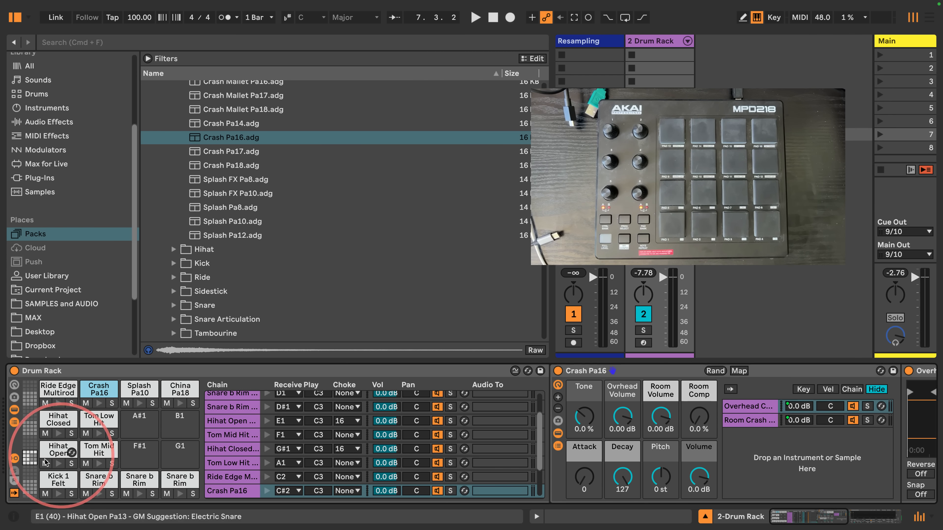
left_click(93, 376)
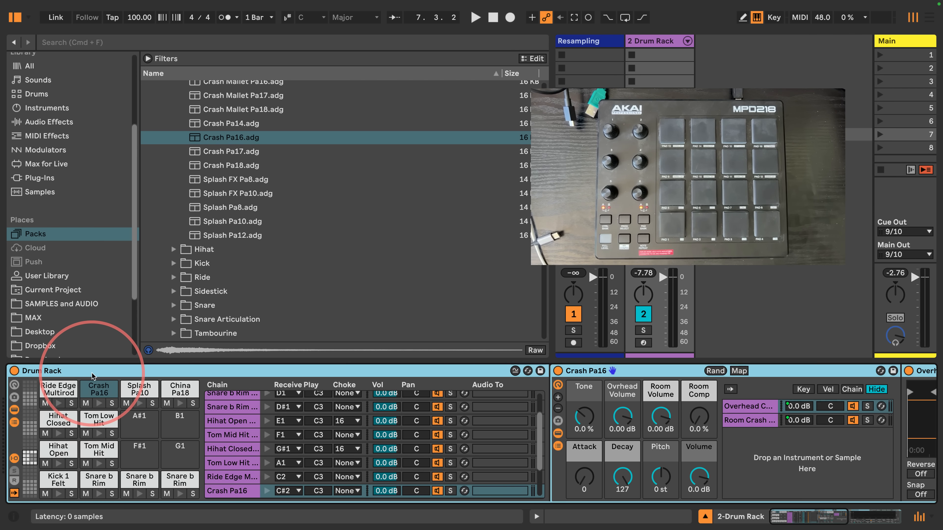
key("super+g")
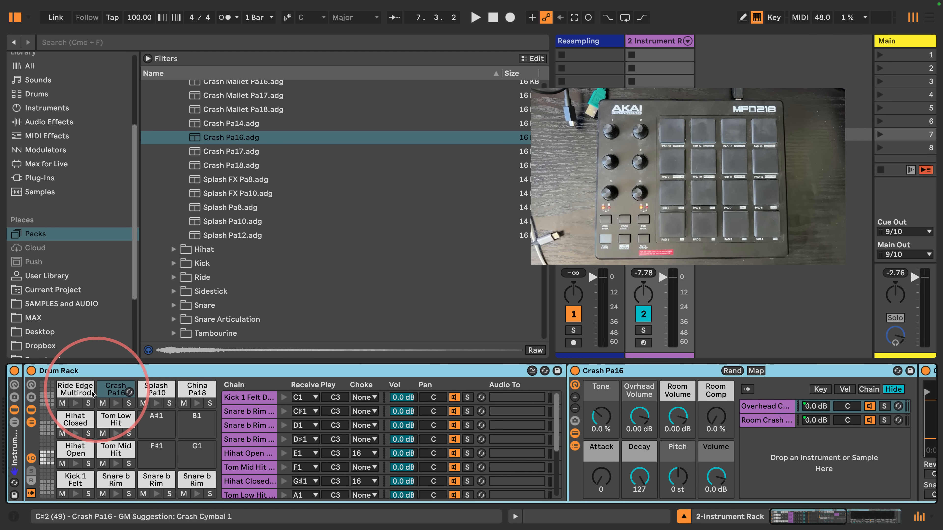
Step: Show the Instrument Rack's chain list and fold the Crash Pa16 rack
left_click(14, 424)
scroll(236, 386, "right", 10)
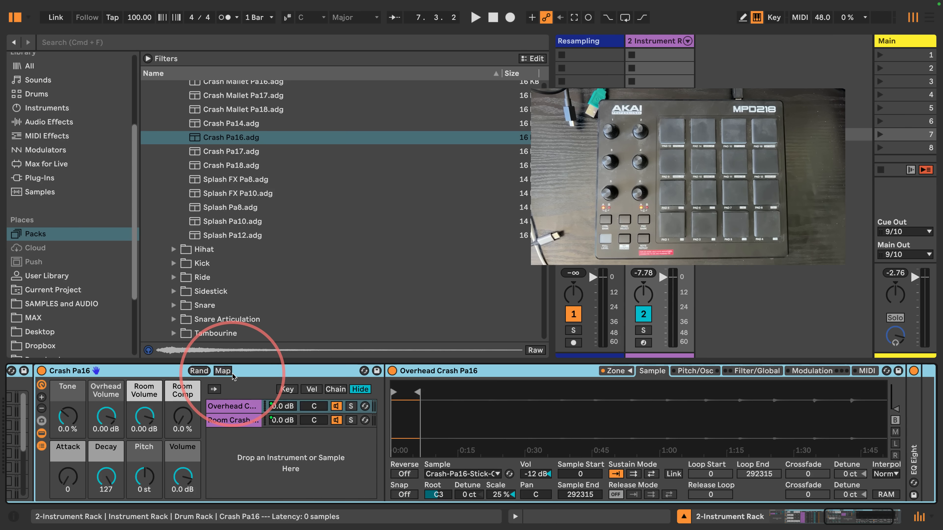
left_click(233, 375)
left_click(230, 373)
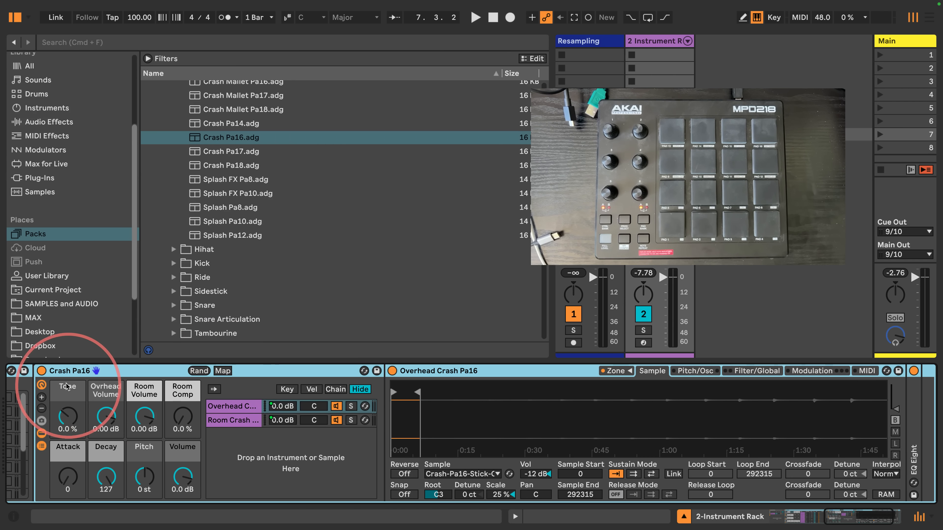
double_click(67, 373)
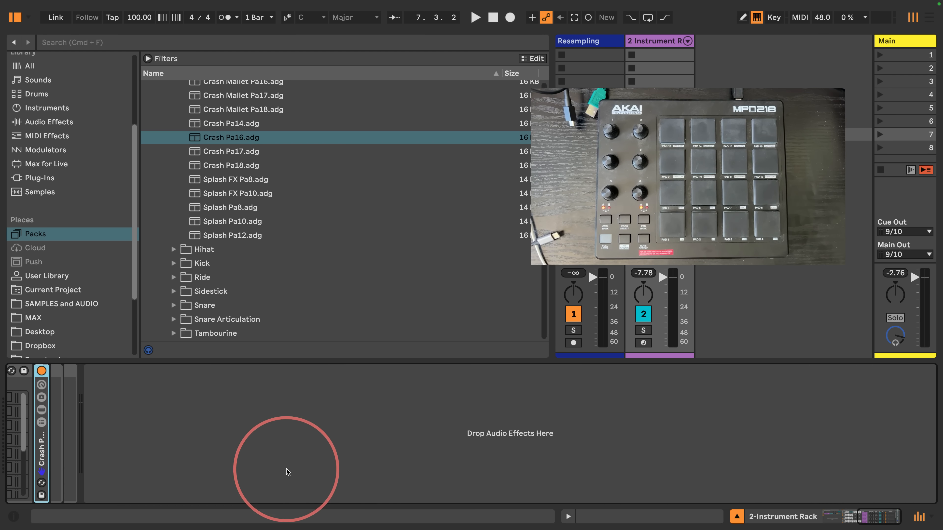
Step: Hide the Drum Rack's chain list and select the Drum Rack chain in the Instrument Rack
scroll(245, 464, "left", 8)
scroll(207, 459, "left", 5)
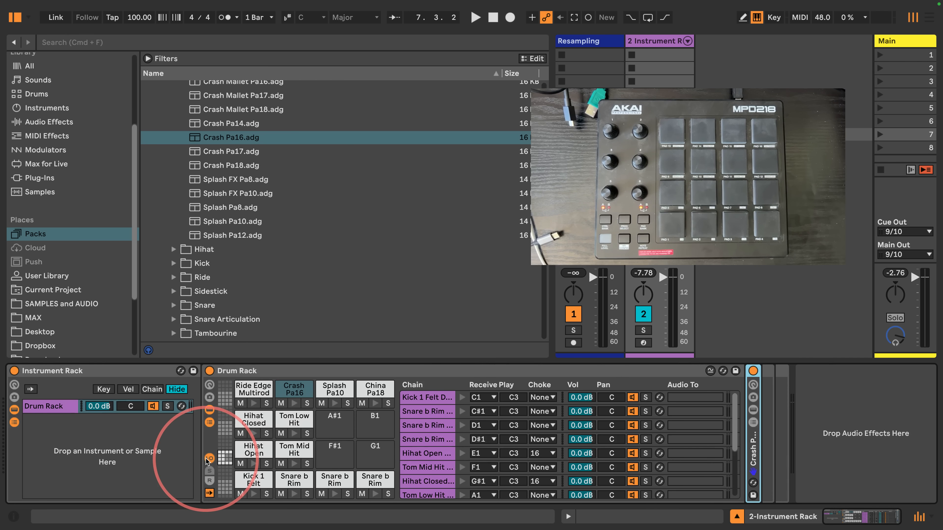
left_click(206, 423)
left_click(45, 406)
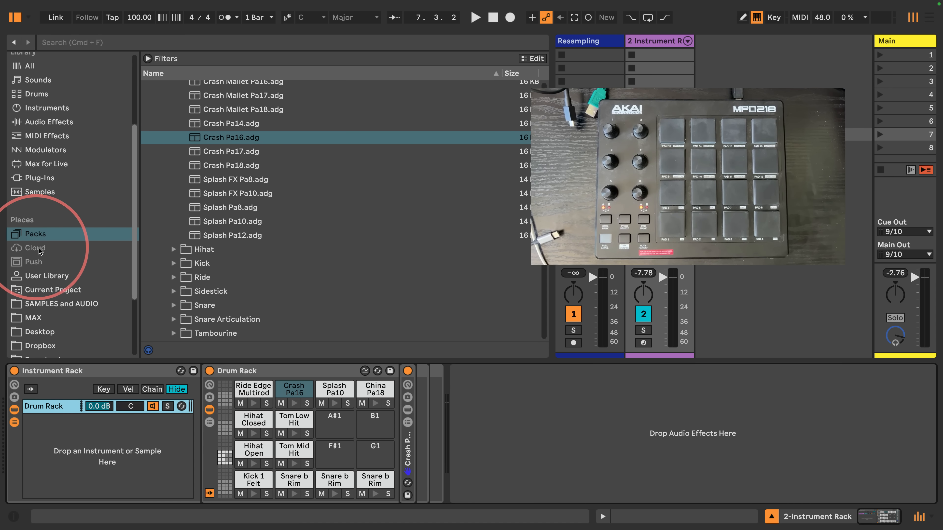
Step: Add a second chain holding the Analog instrument to the Instrument Rack and name it Bass
scroll(43, 228, "up", 5)
left_click(42, 227)
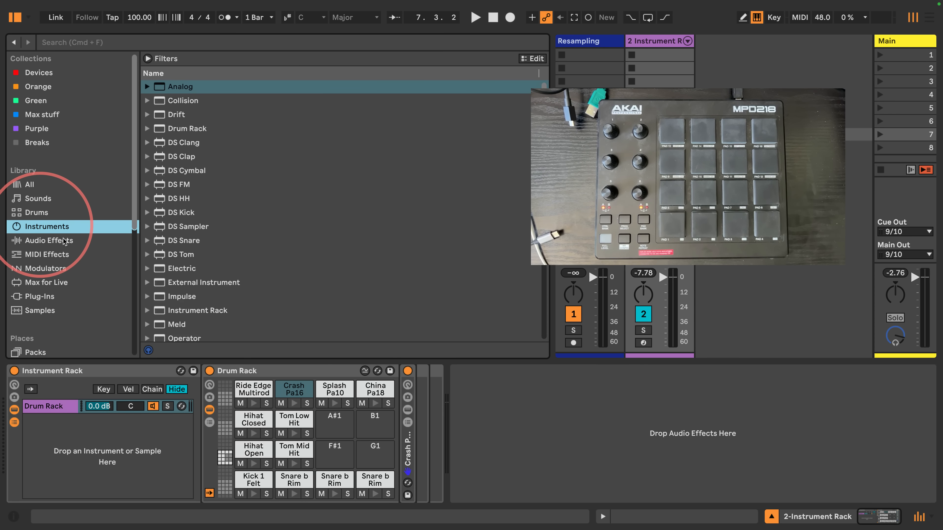
right_click(74, 442)
left_click(107, 460)
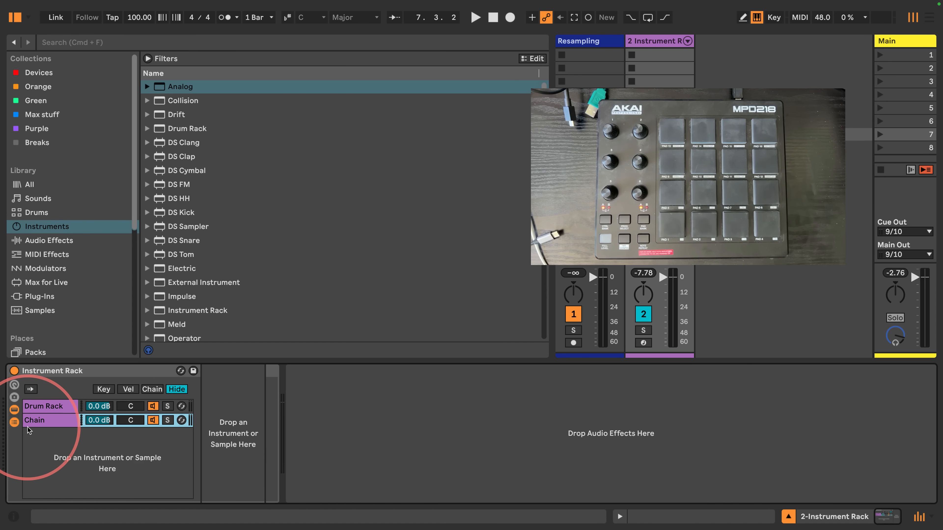
left_click(33, 422)
left_click_drag(163, 87, 10, 433)
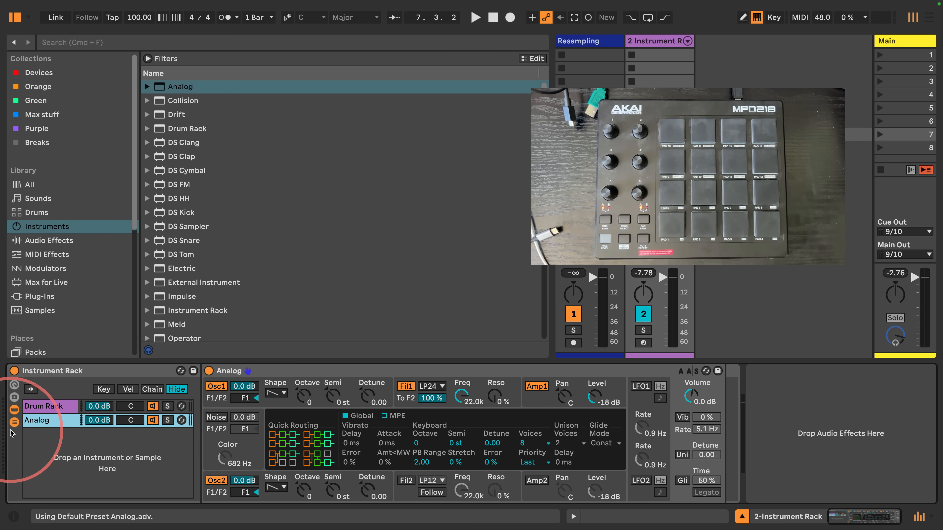
key("super+r")
type("B")
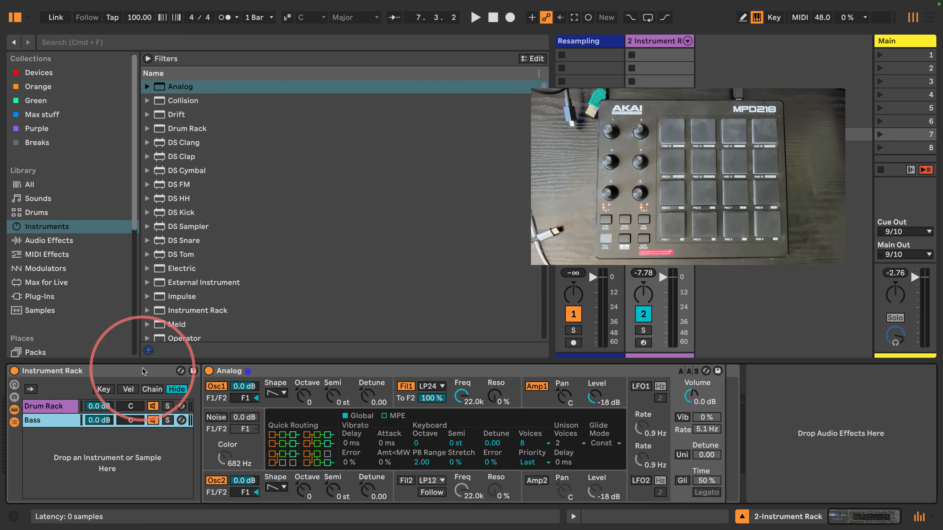
left_click(264, 371)
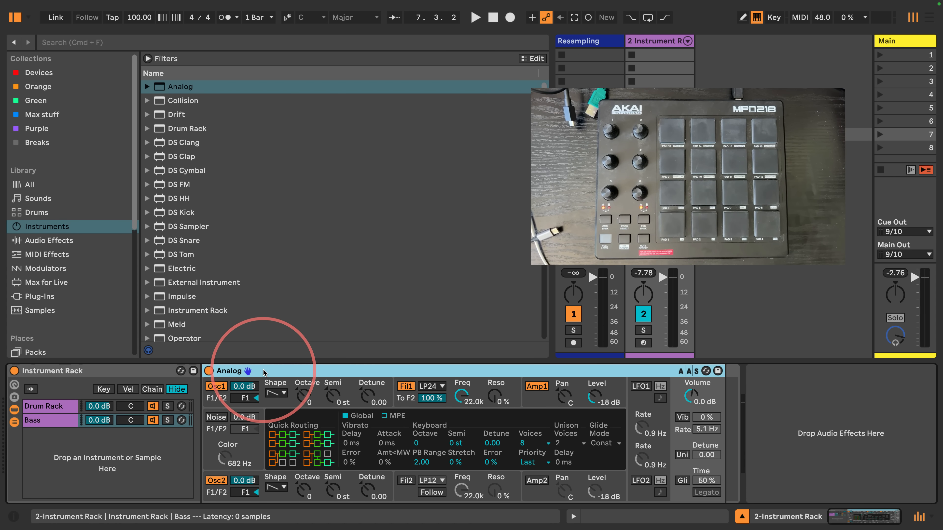
key("super+g")
key("super+z")
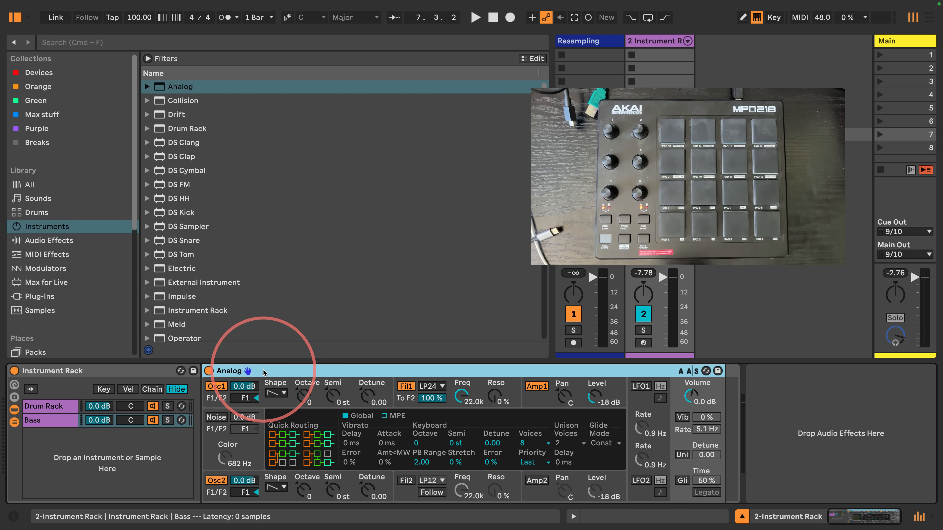
Step: Deactivate the Drum Rack chain and set Analog's Filter 1 to frequency 171, resonance 33 %, frequency envelope modulation 2.00 and Env<Vel 4.00
left_click(155, 406)
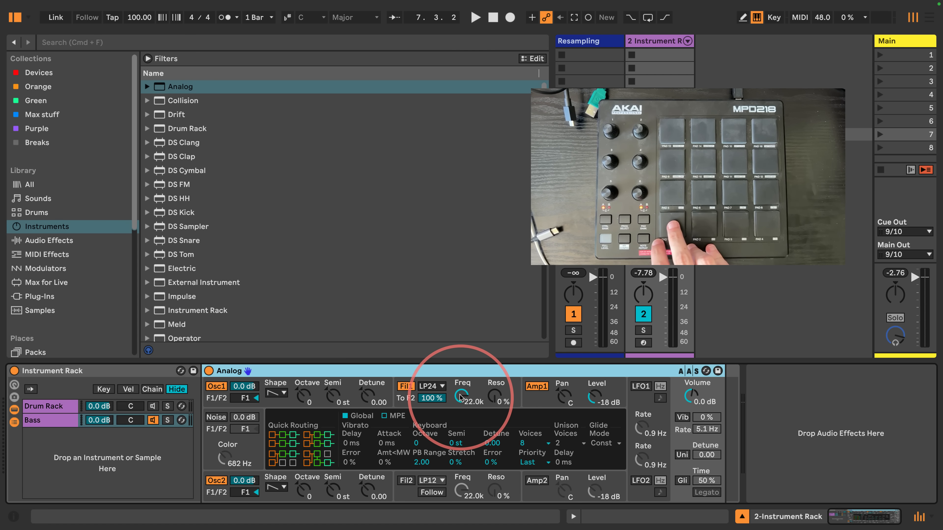
left_click_drag(460, 397, 460, 446)
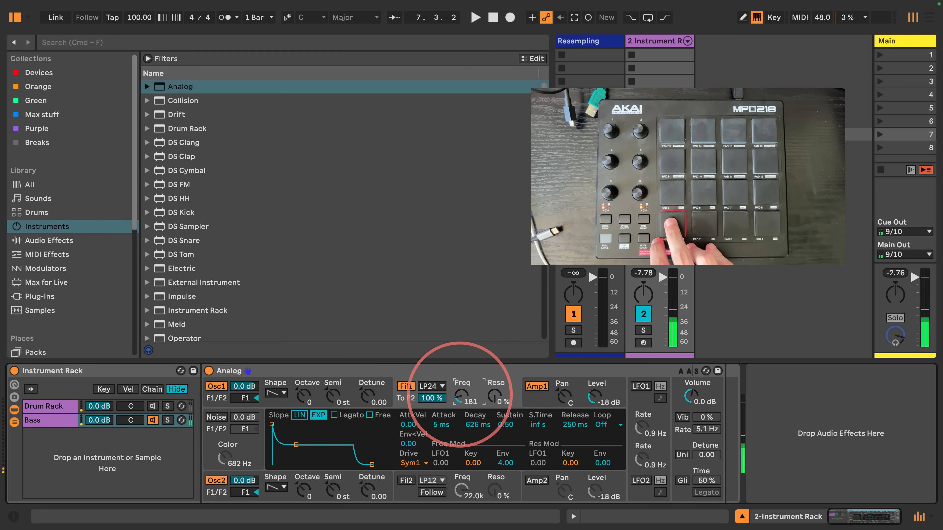
left_click_drag(495, 397, 495, 371)
left_click_drag(505, 463, 505, 482)
left_click_drag(408, 445, 408, 407)
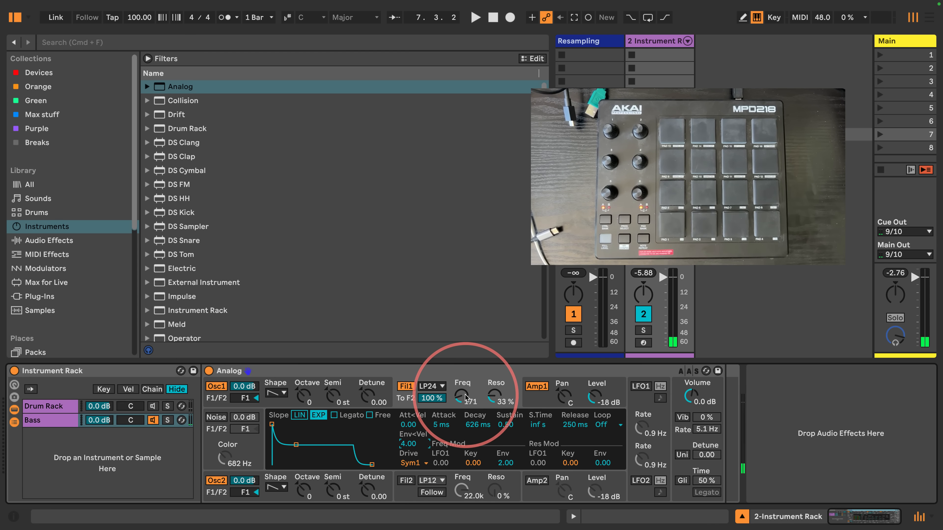
Step: Set Analog's number of voices to Mono in its global settings
left_click(533, 405)
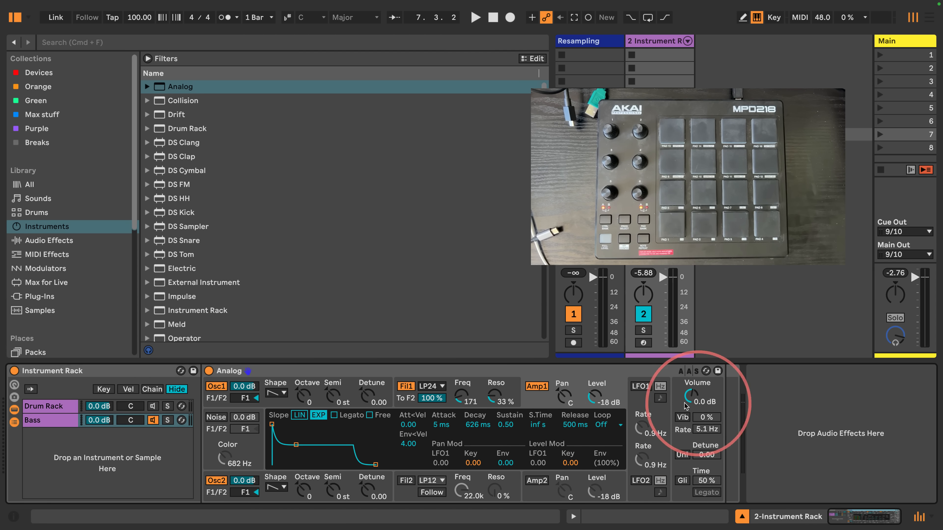
left_click(693, 407)
left_click(529, 443)
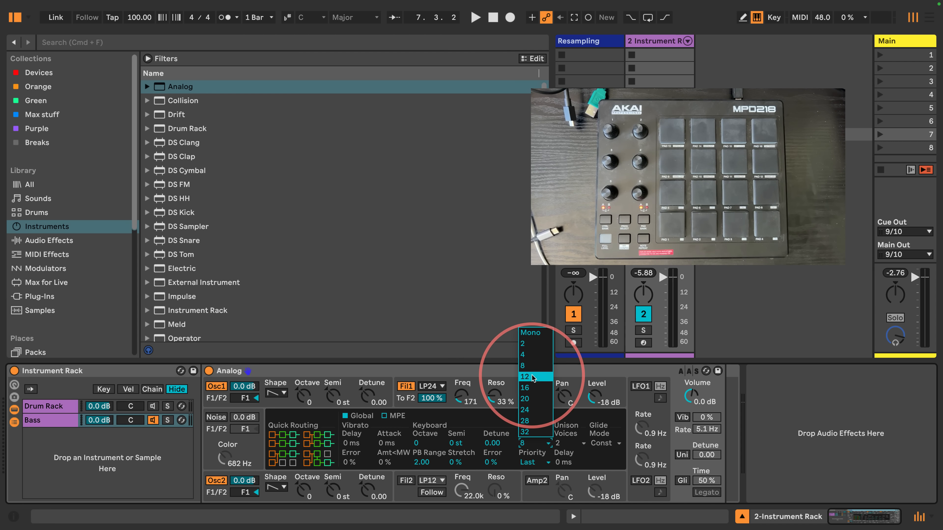
left_click(534, 335)
Step: Set Amp 1's Env<Vel to 0.00 and shape its envelope to decay 5.46 s, sustain 0.00 and release 723 ms
left_click(537, 402)
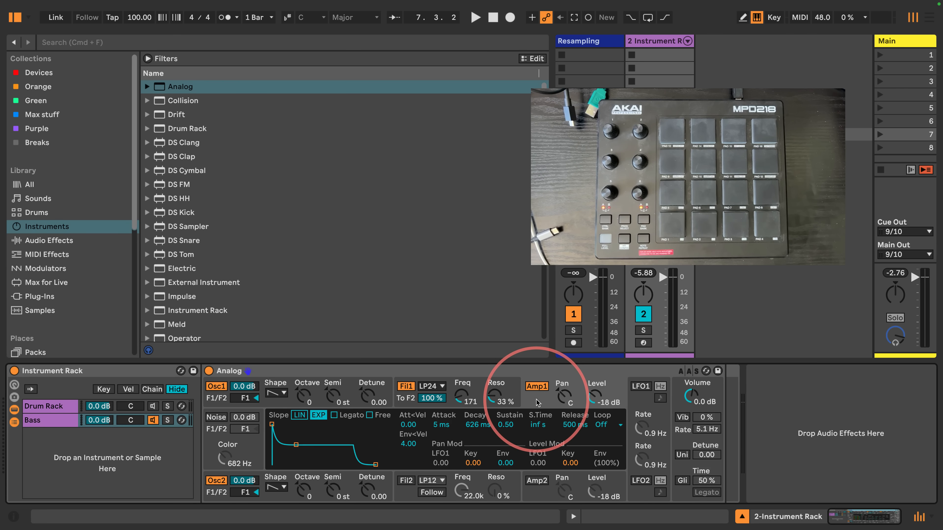
left_click(407, 444)
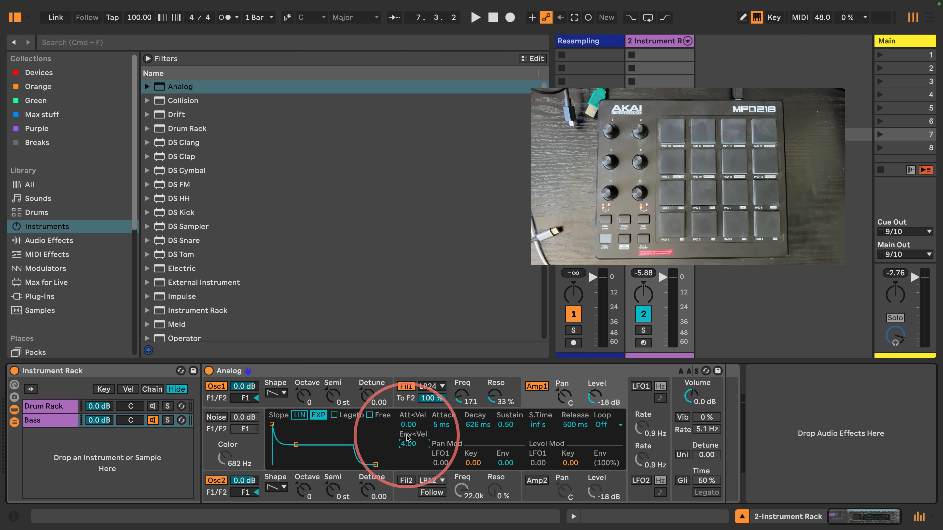
key("Delete")
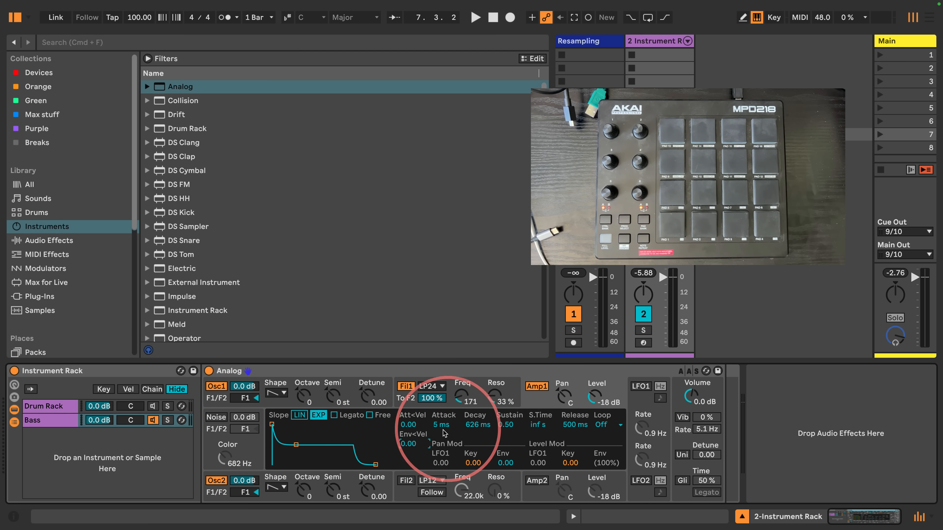
left_click_drag(296, 445, 307, 465)
left_click_drag(376, 465, 378, 464)
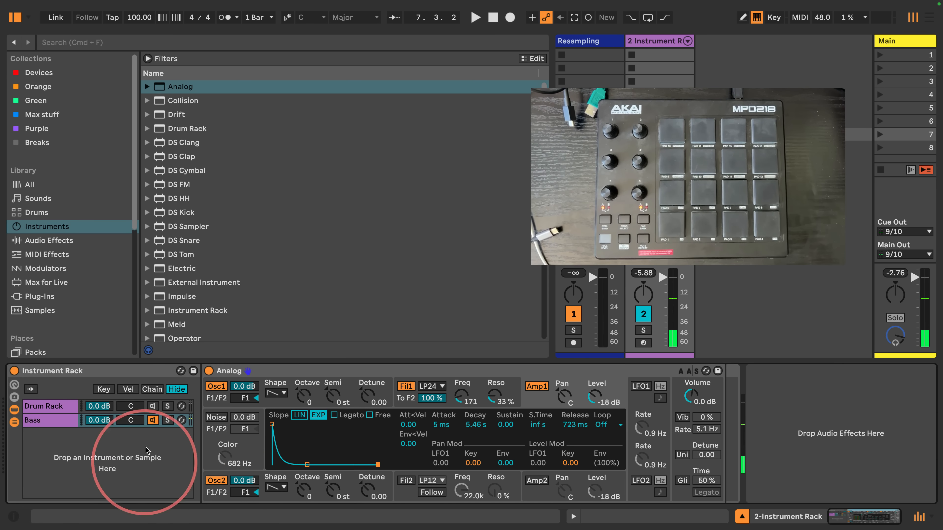
Step: Reactivate the Drum Rack chain and insert a MIDI Effect Rack before Analog on the Bass chain
left_click(153, 407)
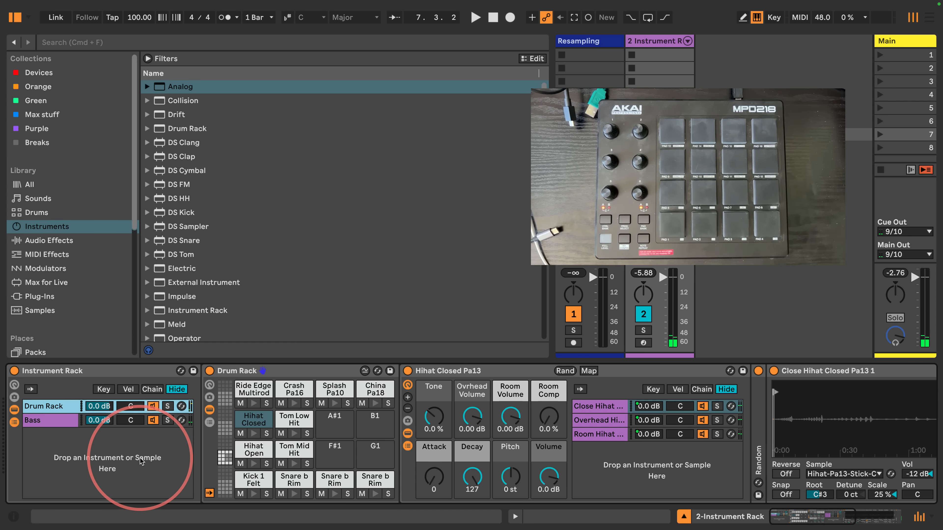
left_click(49, 421)
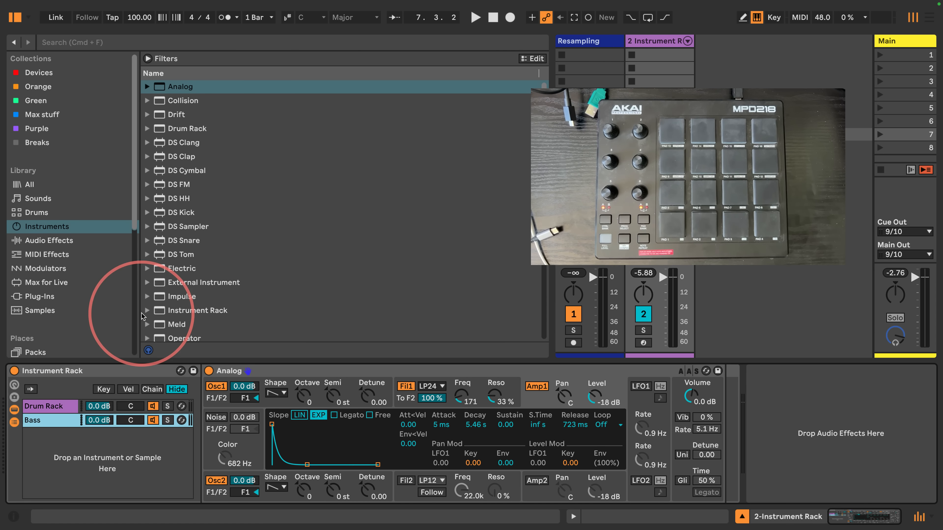
left_click(25, 254)
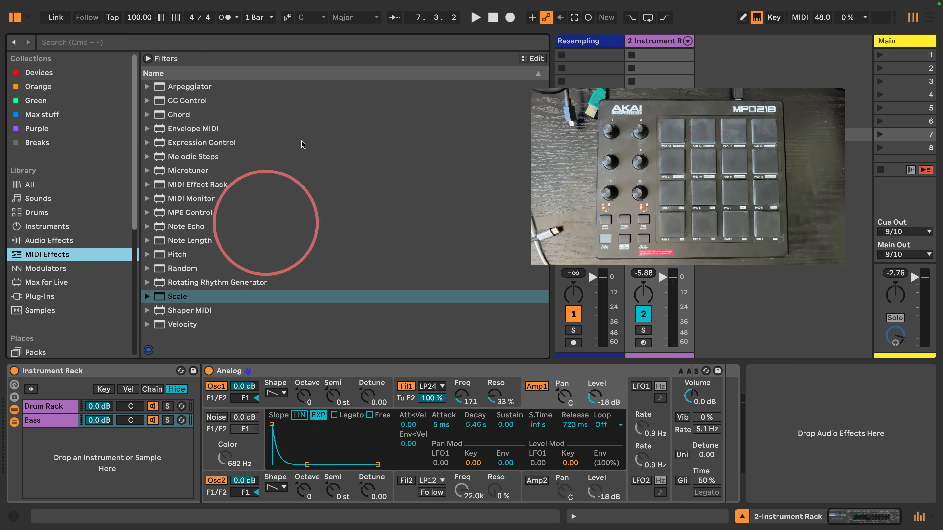
left_click_drag(160, 184, 217, 390)
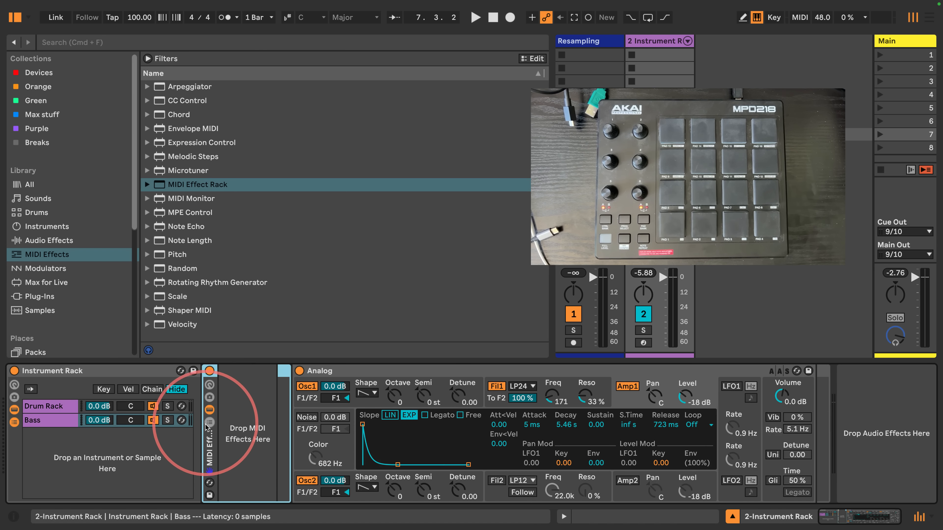
Step: Create a chain in the MIDI Effect Rack and name it Bass Kick
left_click(209, 398)
right_click(274, 416)
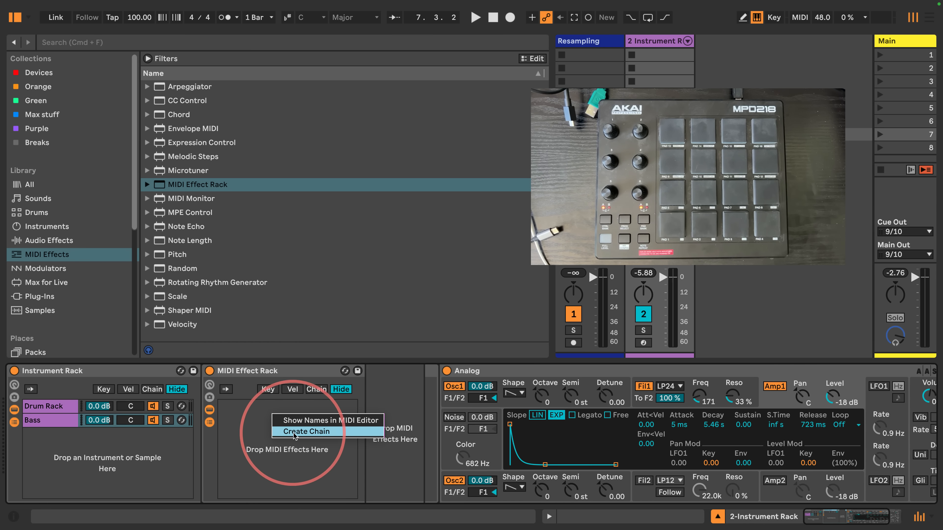
left_click(306, 431)
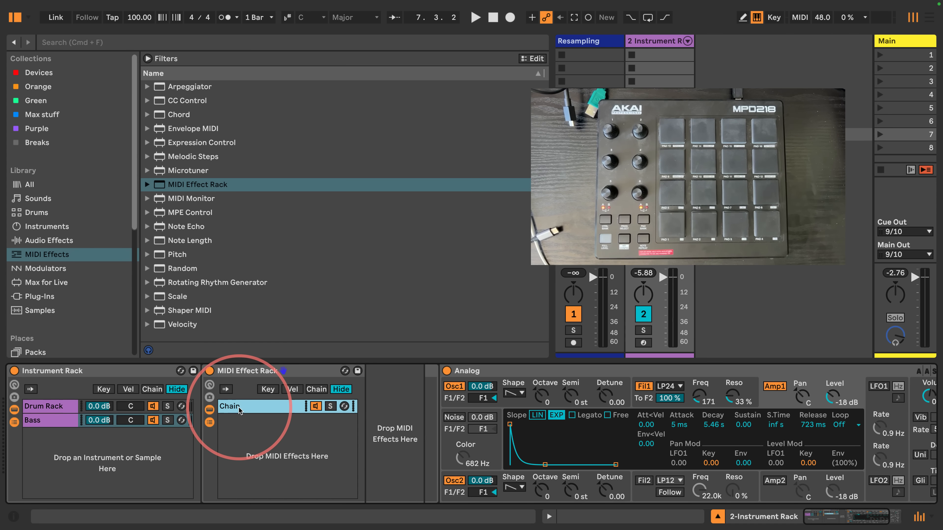
key("super+r")
type("Kick")
key("Return")
key("super+r")
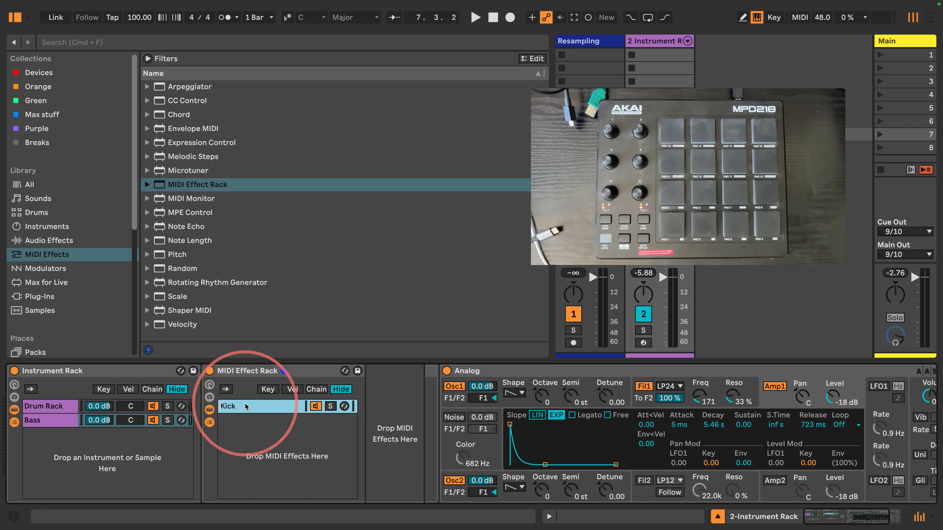
key("Left")
type("Bass")
key("Return")
Step: Restrict the Bass Kick chain's key zone to C1 only, and duplicate the chain with the copy's zone at G1
left_click(273, 390)
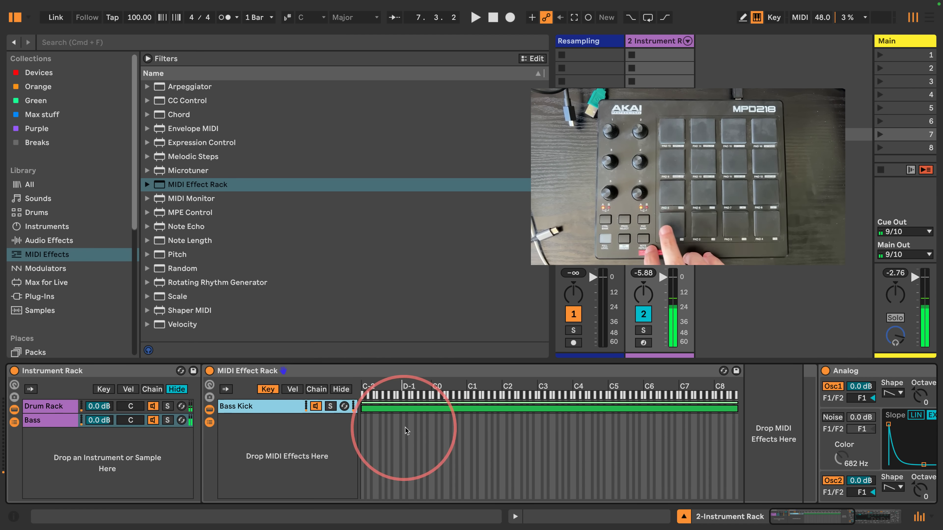
left_click_drag(363, 408, 467, 420)
left_click_drag(708, 405, 417, 428)
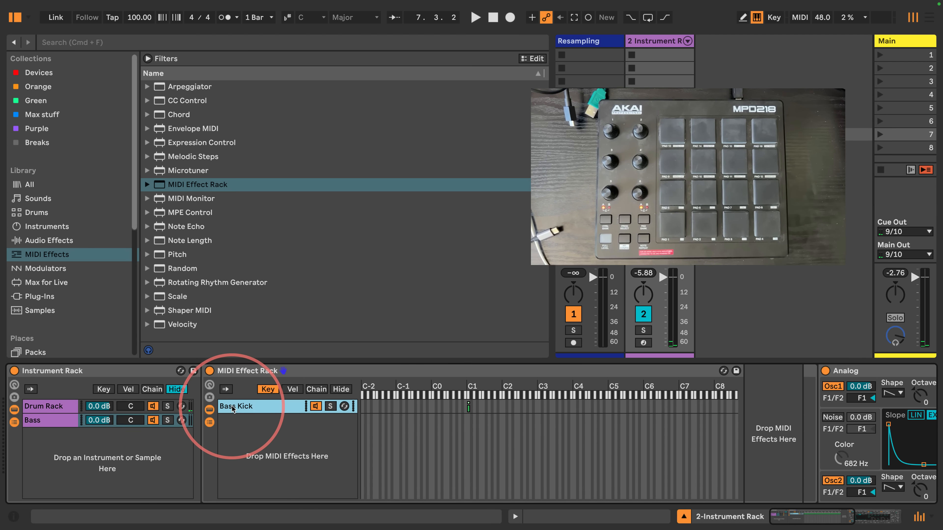
key("super+d")
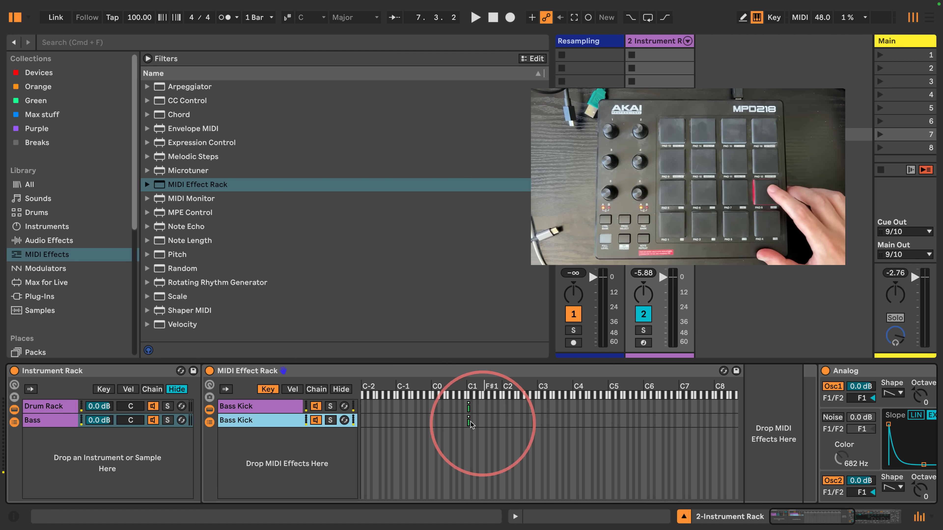
left_click_drag(468, 422, 489, 423)
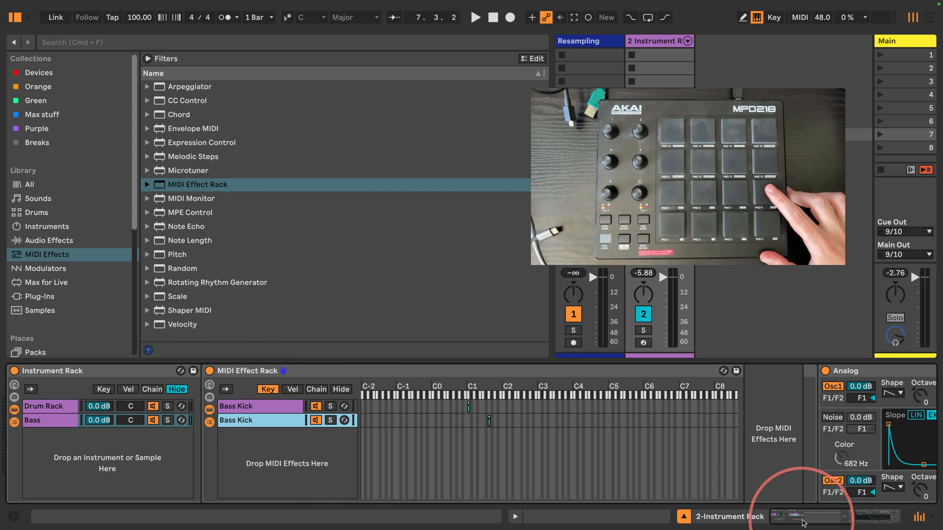
Step: Insert a Scale MIDI effect before Analog and map every input note to C
left_click_drag(817, 517, 838, 516)
left_click_drag(178, 297, 420, 413)
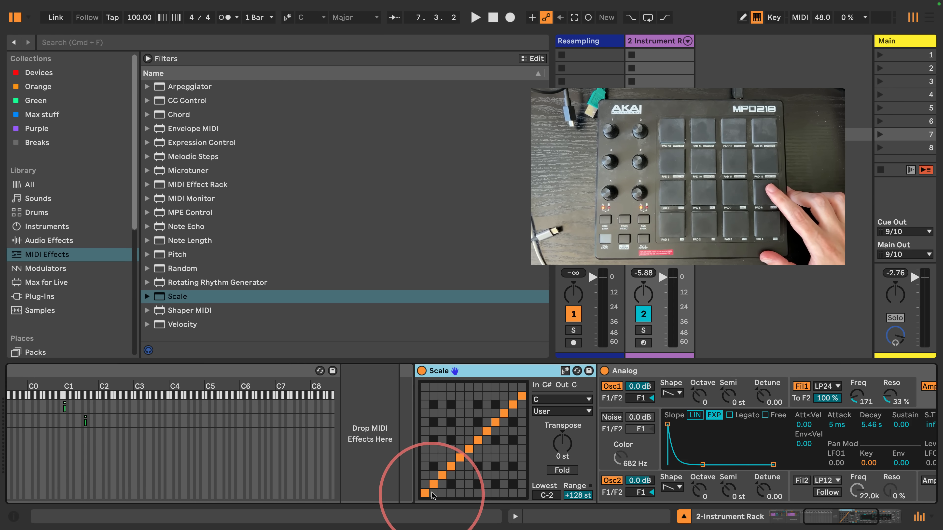
left_click_drag(433, 494, 522, 494)
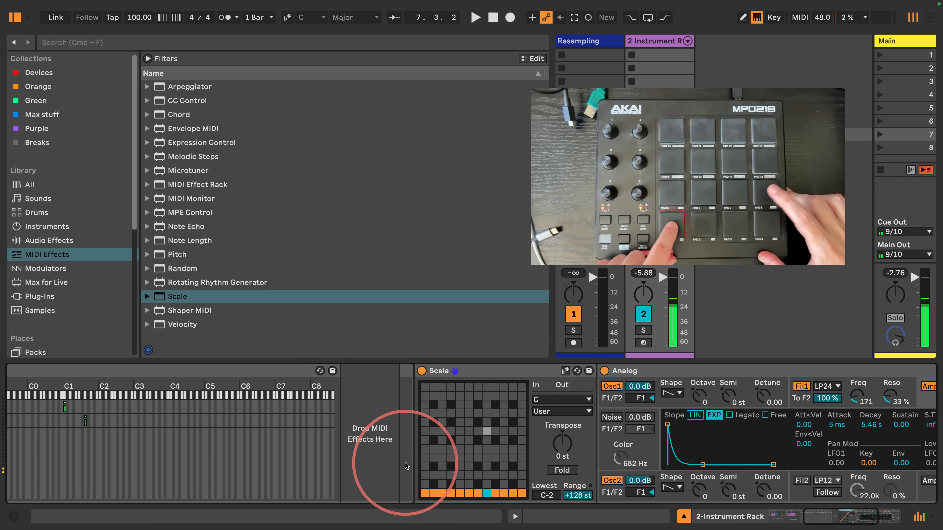
Step: Turn on the song's scale and set it to C Minor Blues
scroll(406, 466, "right", 5)
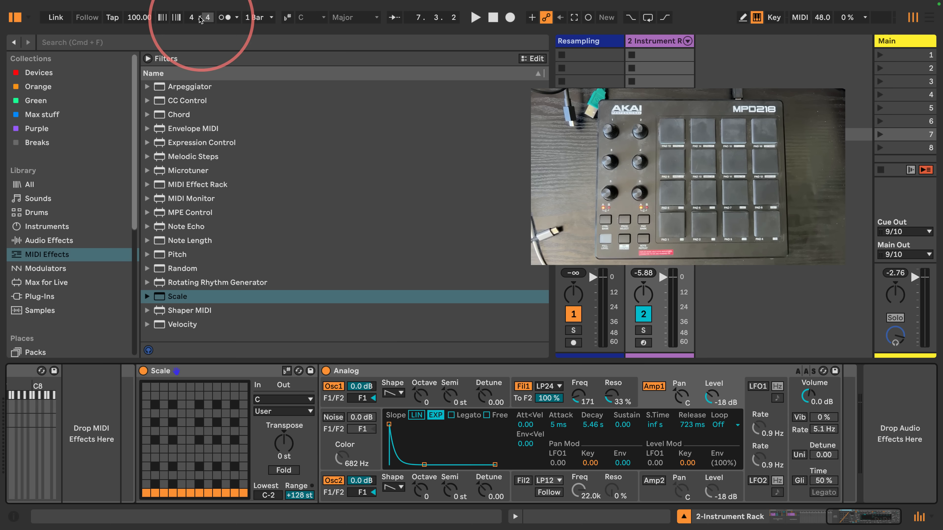
left_click(288, 17)
left_click(357, 17)
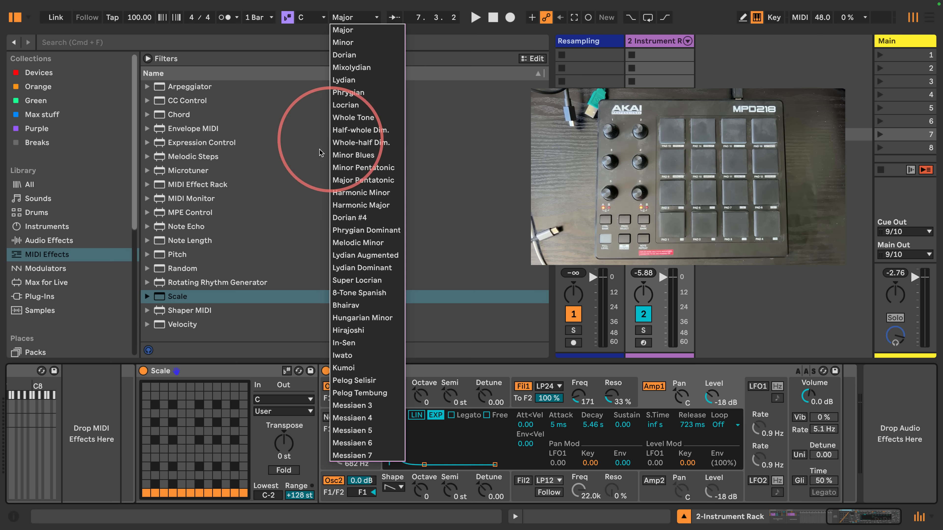
left_click(356, 156)
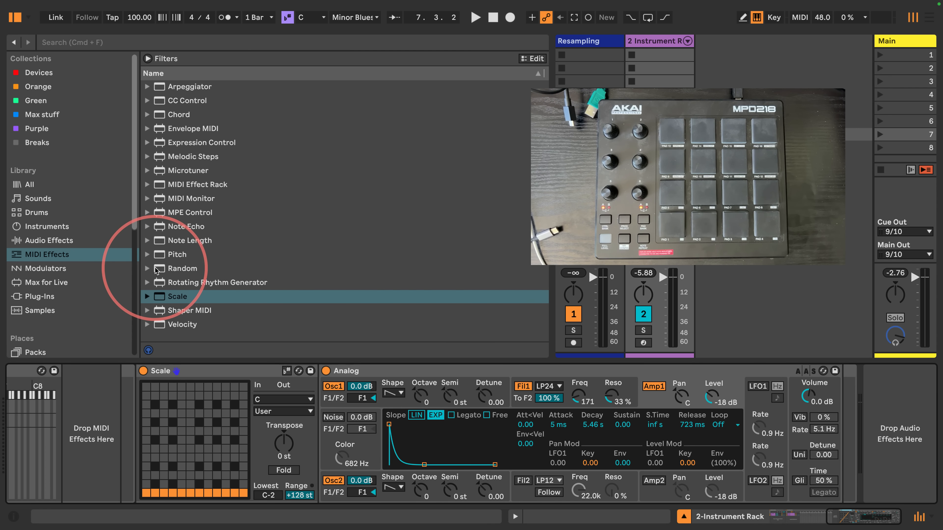
Step: Insert a Random MIDI effect between Scale and Analog with 20 % chance, 8 choices and Bi sign
left_click_drag(175, 268, 319, 406)
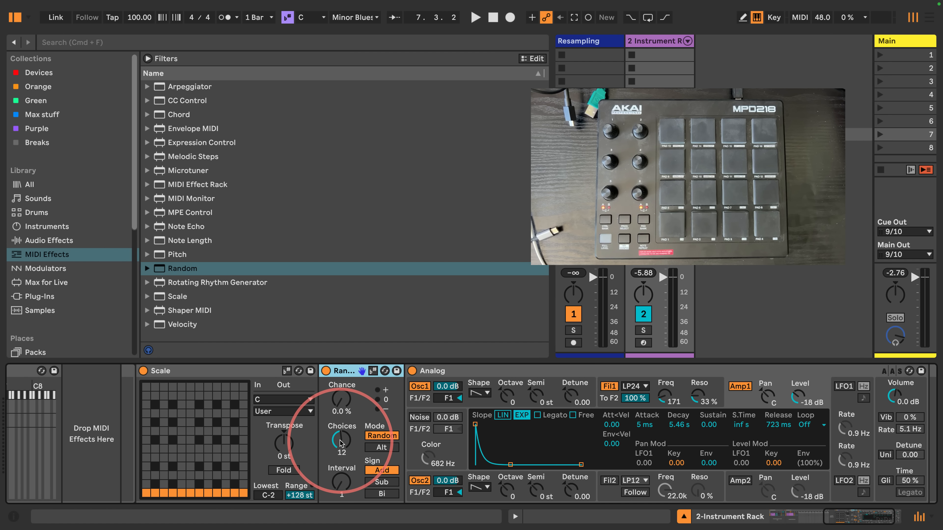
left_click_drag(340, 443, 337, 494)
left_click(382, 493)
left_click_drag(345, 399, 348, 422)
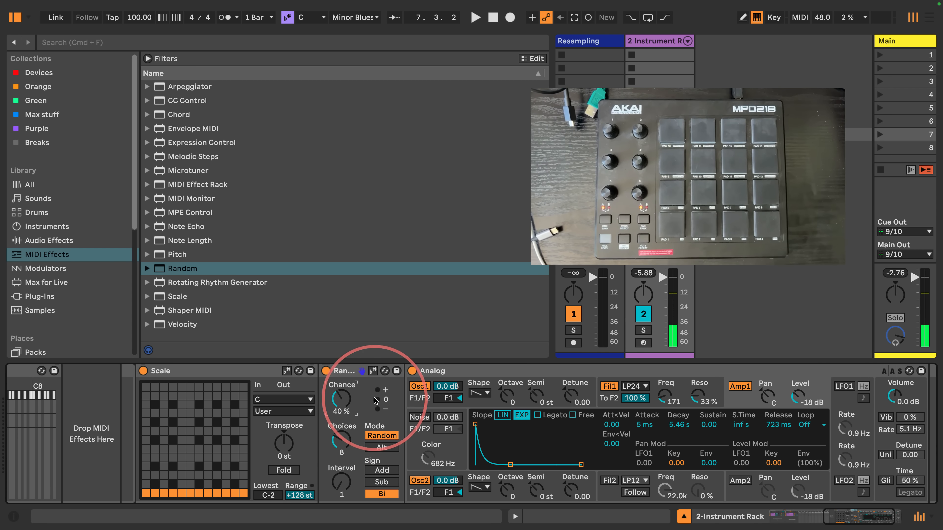
left_click_drag(340, 401, 336, 413)
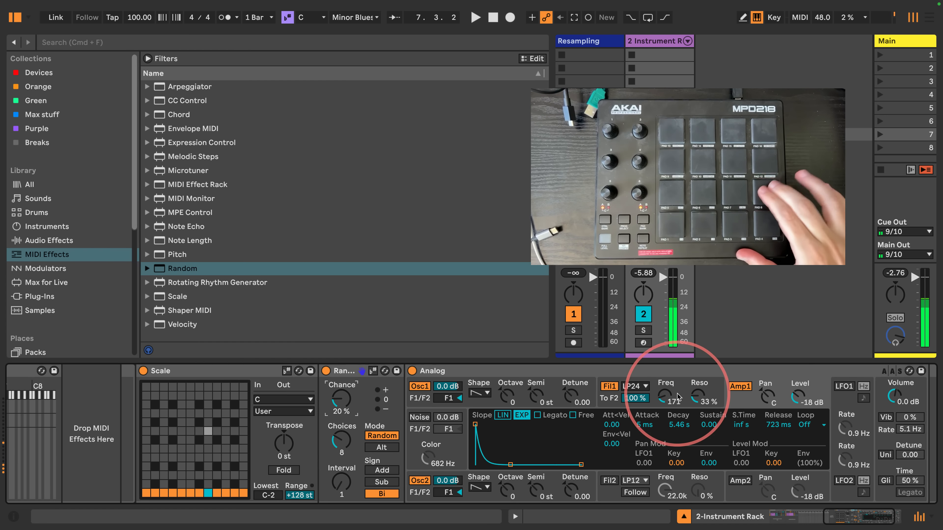
Step: Set Analog's oscillator 2 to octave -1 and filter 1 to frequency 146 with 42 % resonance
left_click_drag(665, 398, 698, 396)
left_click_drag(500, 492, 500, 498)
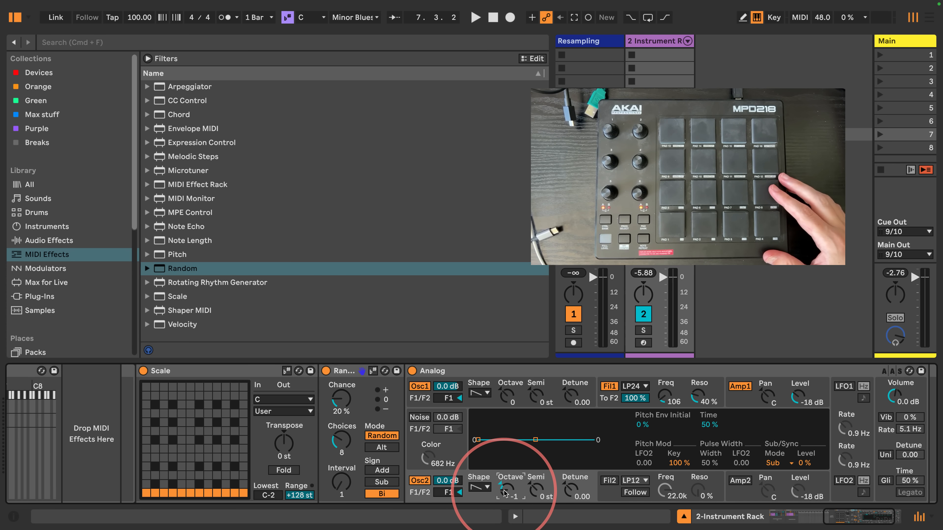
left_click_drag(665, 408, 697, 396)
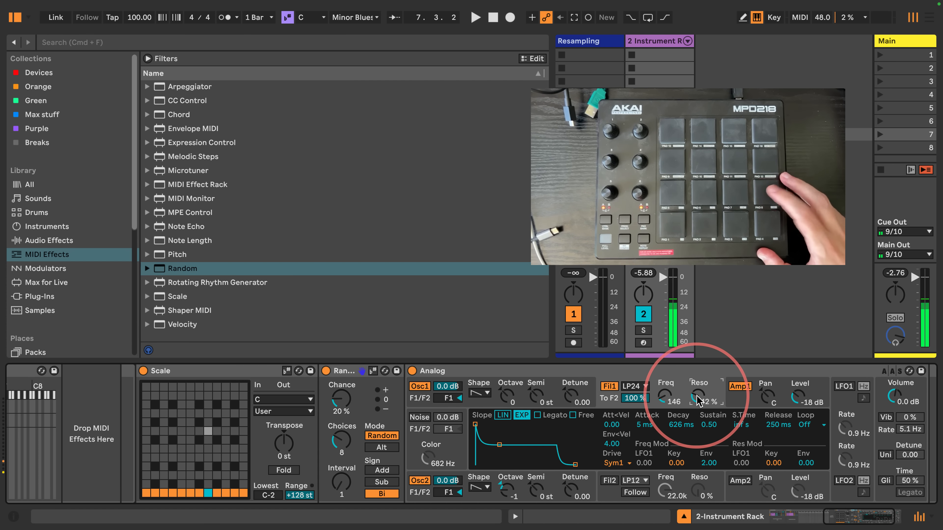
Step: Detune Analog's oscillator 2 by -0.02 and set filter 1 to frequency 96, resonance 34 %, envelope decay 542 ms and sustain 0
left_click_drag(506, 493, 506, 489)
left_click_drag(571, 490, 571, 492)
left_click_drag(665, 398, 665, 401)
left_click_drag(698, 396, 698, 403)
left_click_drag(502, 465, 498, 464)
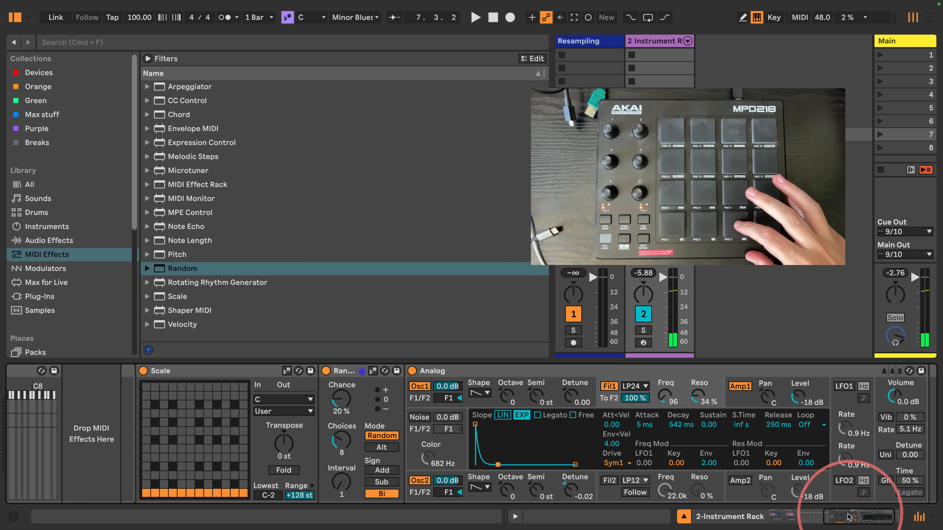
Step: Add the Electric instrument as a new chain below Bass in the Instrument Rack and display the chains' key zones
left_click(809, 517)
left_click(69, 465)
left_click(47, 227)
scroll(181, 238, "down", 5)
left_click_drag(181, 230, 62, 456)
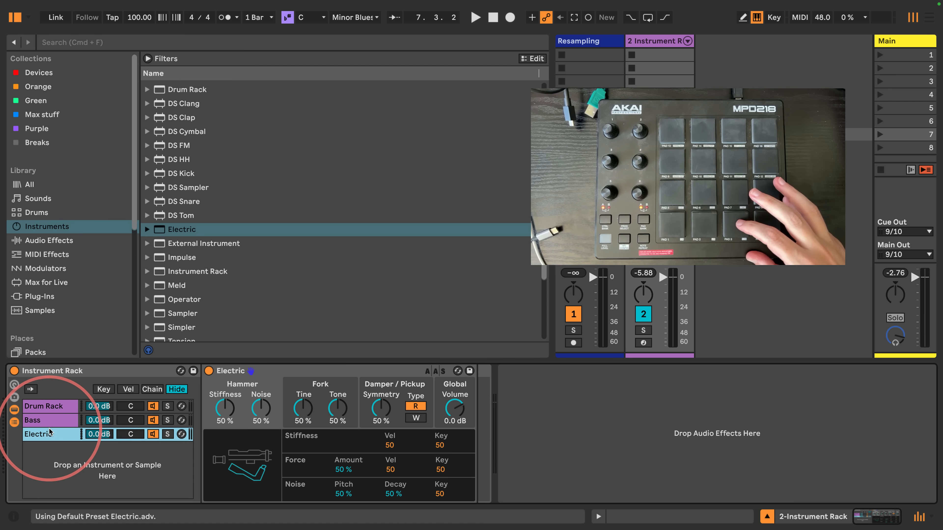
left_click(103, 389)
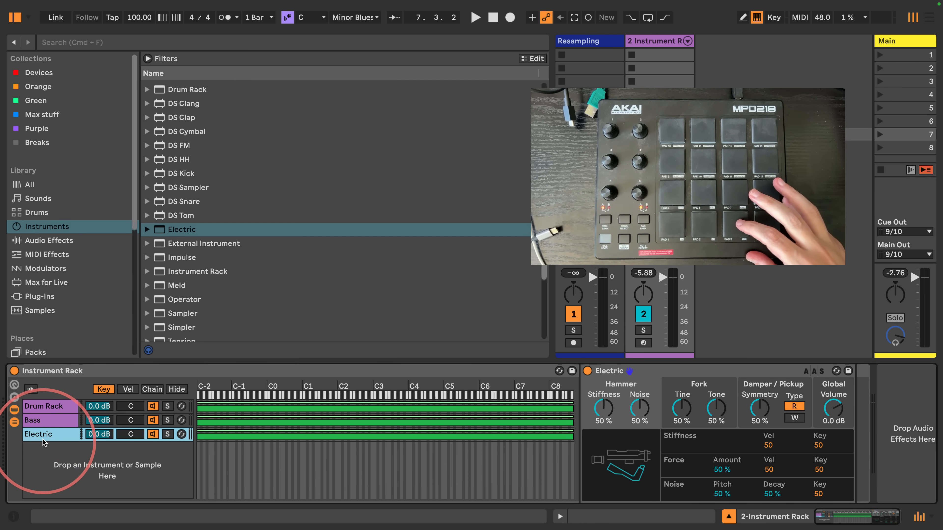
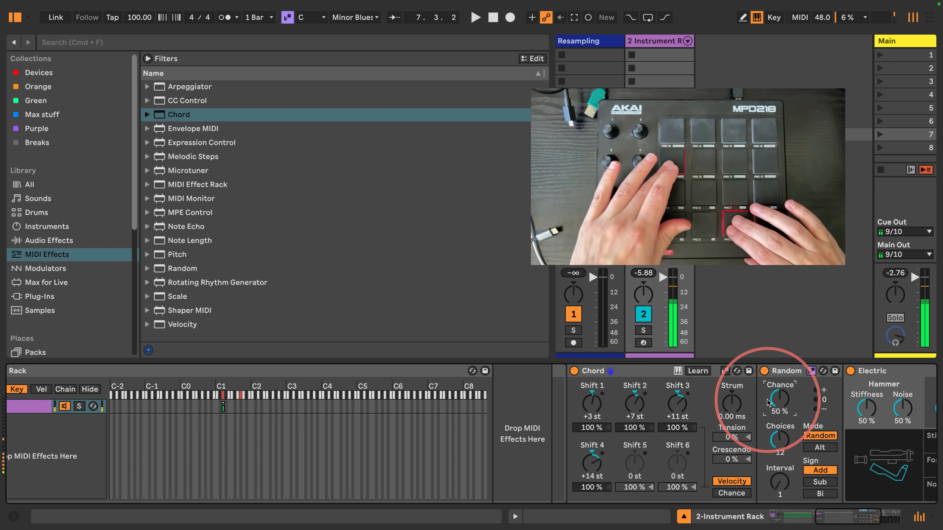
Step: Insert a Pitch MIDI effect at +12 st before Chord on the Electric chain, and reactivate the Bass and Drum Rack chains
left_click_drag(177, 255, 564, 479)
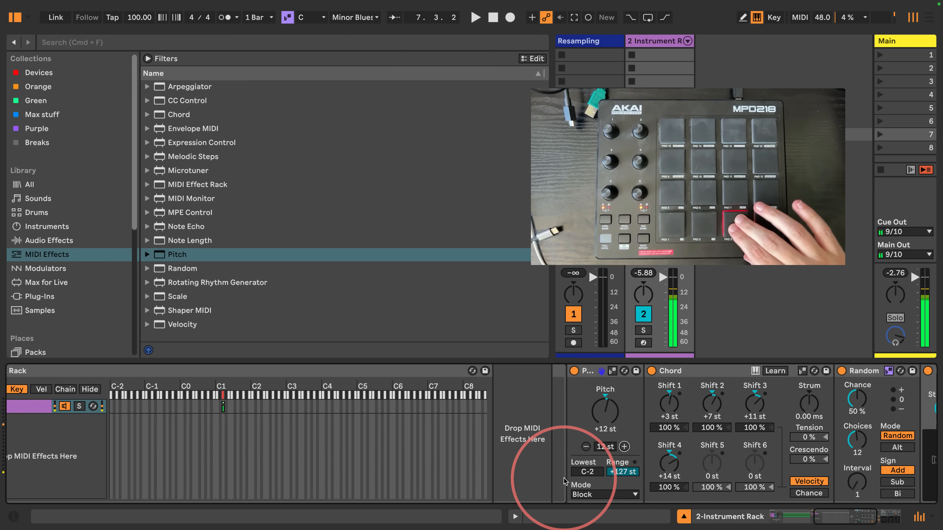
left_click_drag(838, 525, 862, 525)
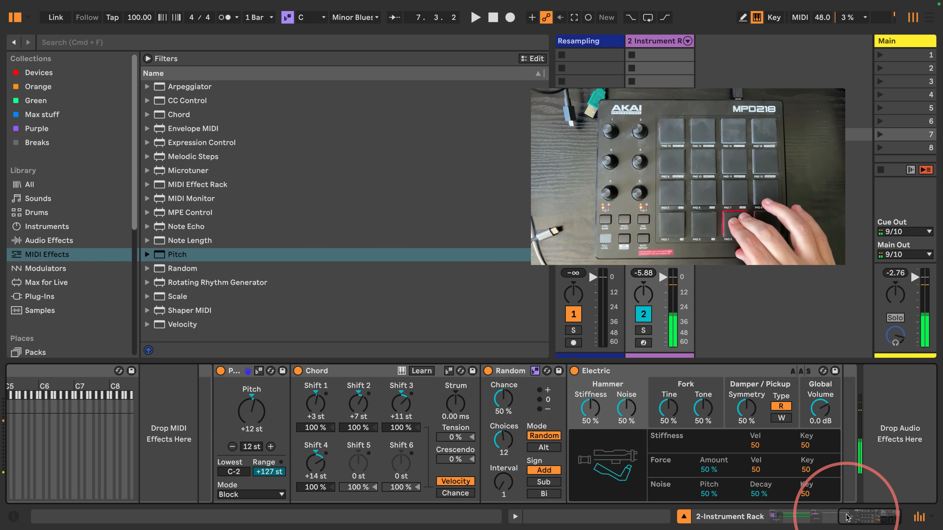
left_click_drag(847, 513, 760, 512)
left_click(152, 420)
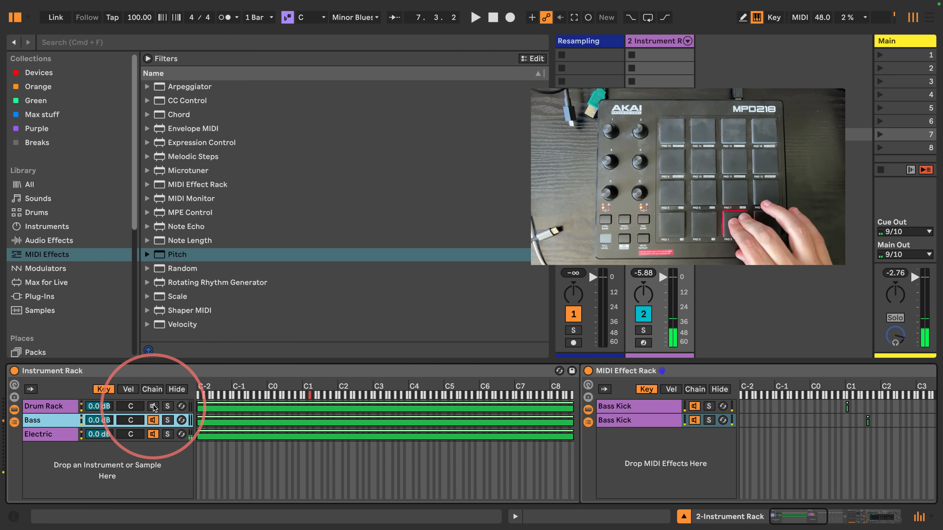
left_click(152, 407)
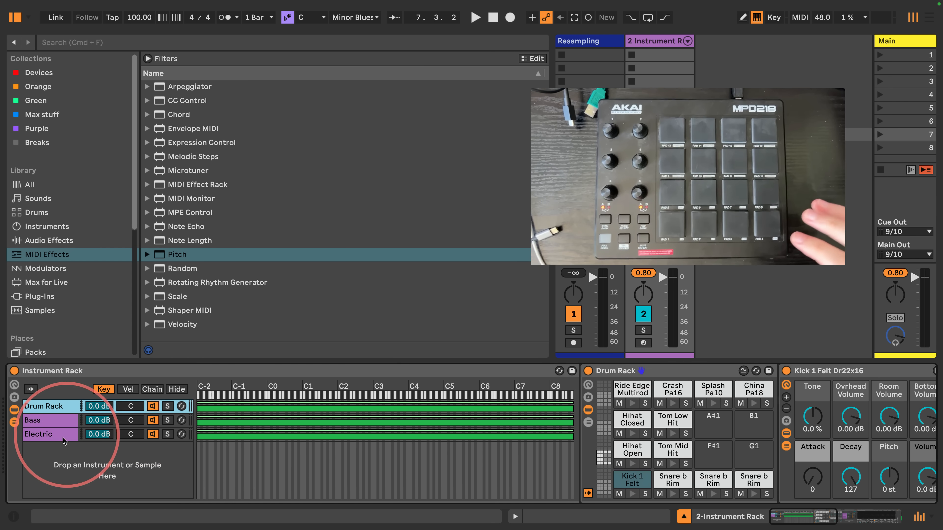
Step: On the Electric chain, replace a trial Velocity effect with Note Length after Expression Control, and map Expression Control's velocity to its Time Length
left_click(48, 436)
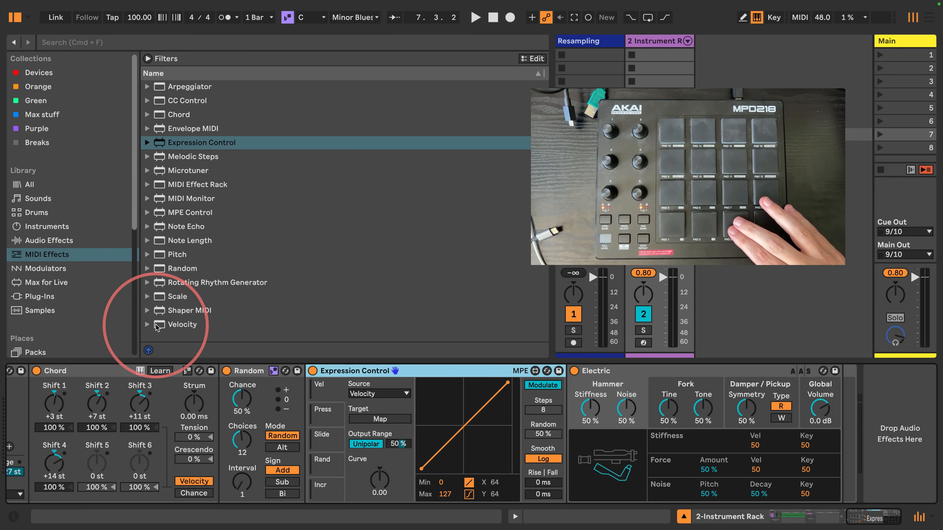
left_click_drag(174, 325, 576, 442)
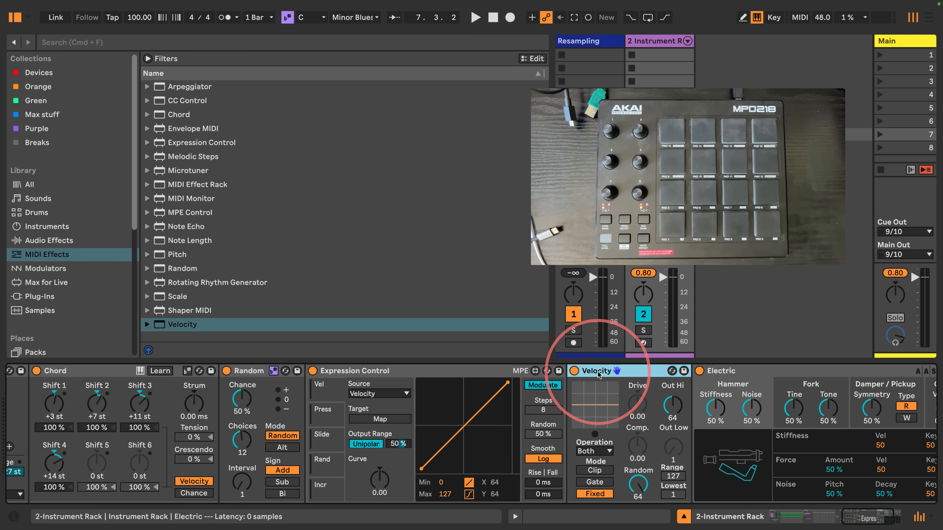
key("Delete")
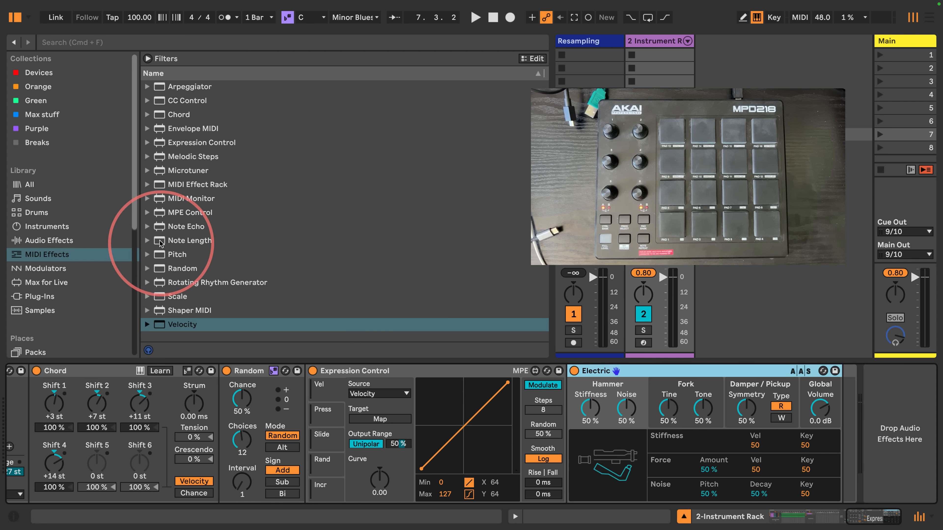
left_click_drag(161, 244, 559, 431)
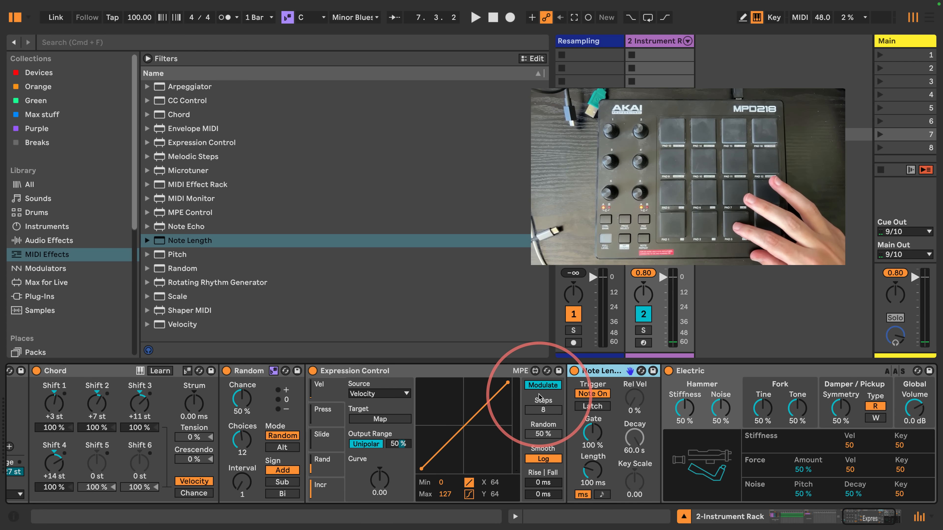
left_click(380, 419)
left_click(592, 472)
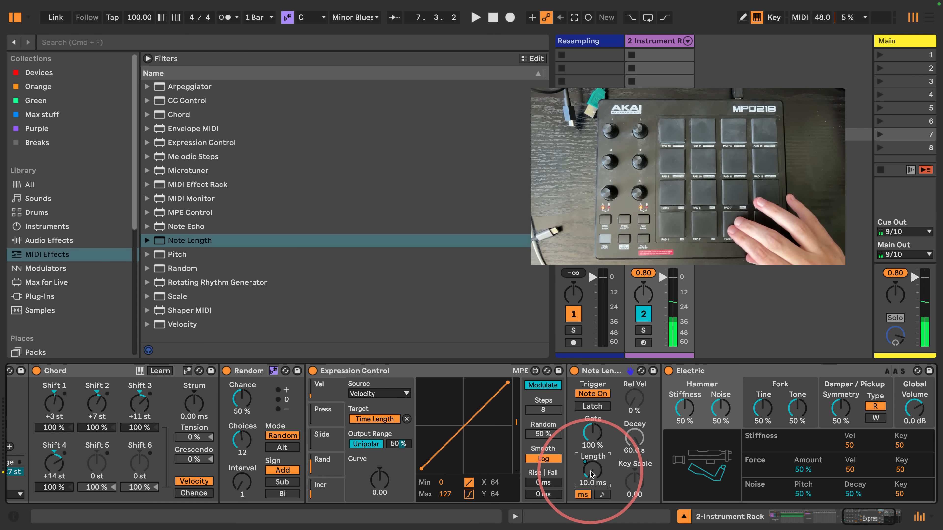
Step: Set the Note Length effect to 56.2 ms and Expression Control's velocity output range to 40 %
left_click(822, 516)
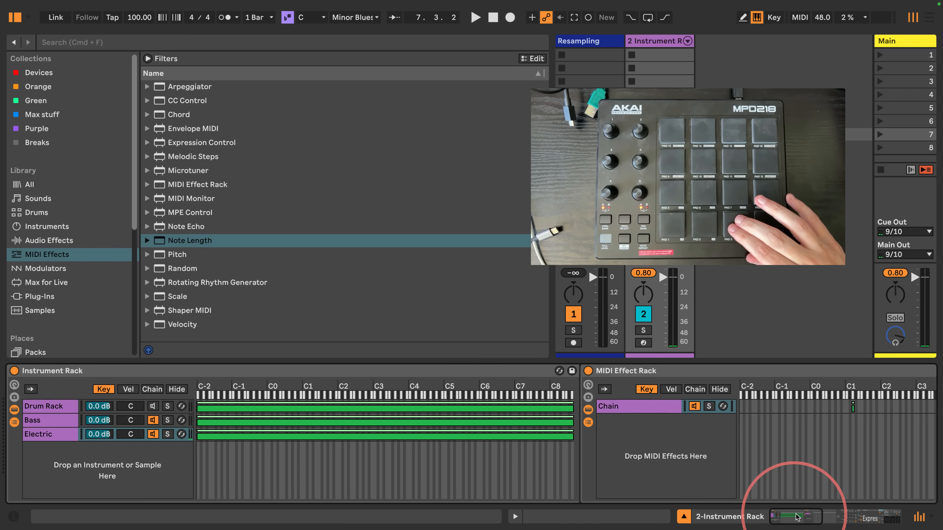
left_click(880, 516)
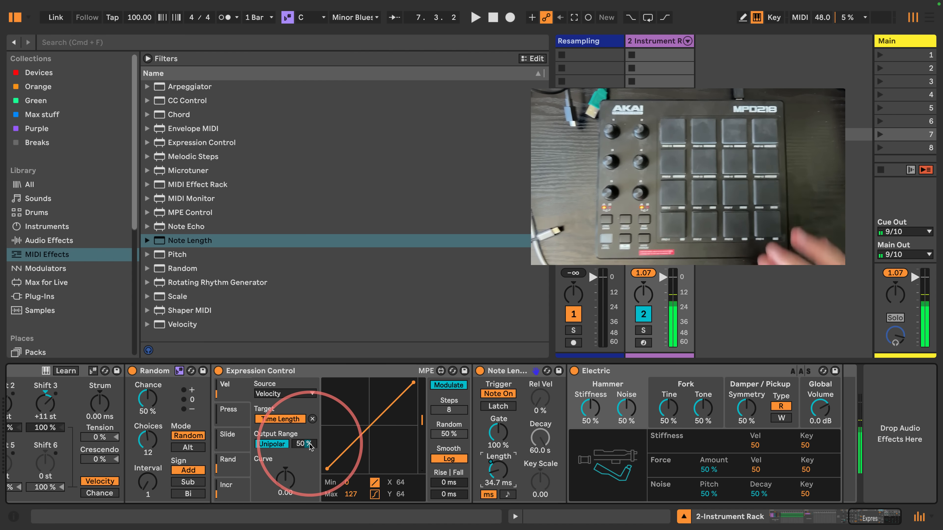
left_click_drag(311, 447, 302, 449)
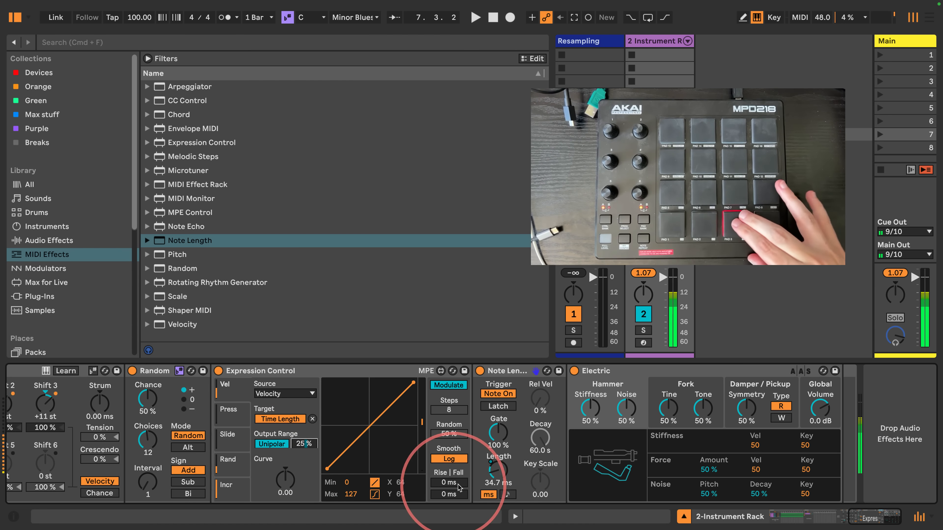
mouse_move(492, 487)
left_mouse_down()
mouse_move(497, 471)
mouse_move(495, 483)
left_mouse_up()
left_click_drag(305, 444, 304, 438)
Step: Set Electric's voice count to 4 and reset Chord's Shift 4 to 0 st
left_click(820, 385)
left_click(712, 445)
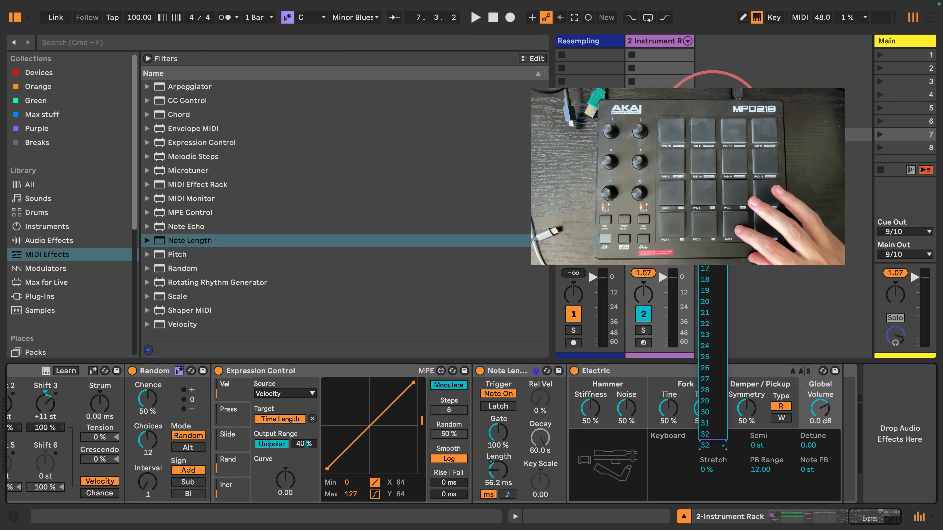
left_click(712, 125)
left_click(866, 522)
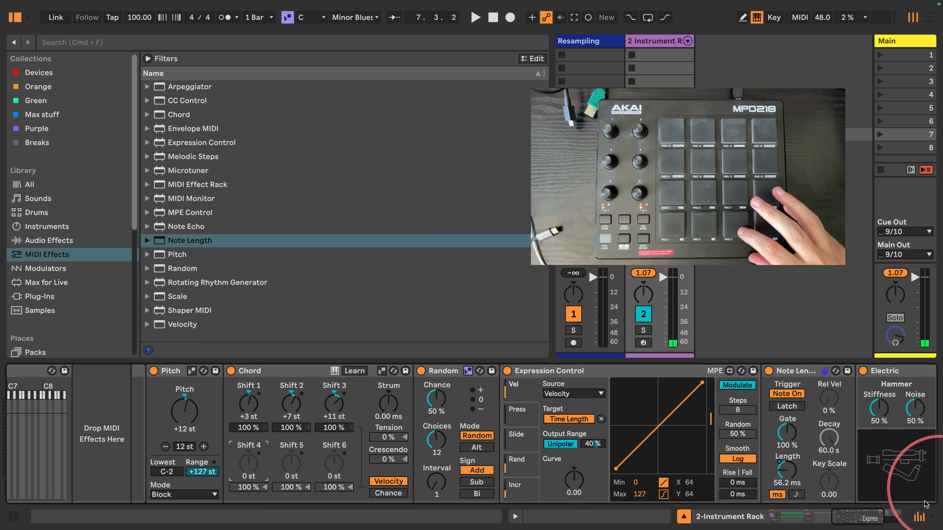
left_click(863, 517)
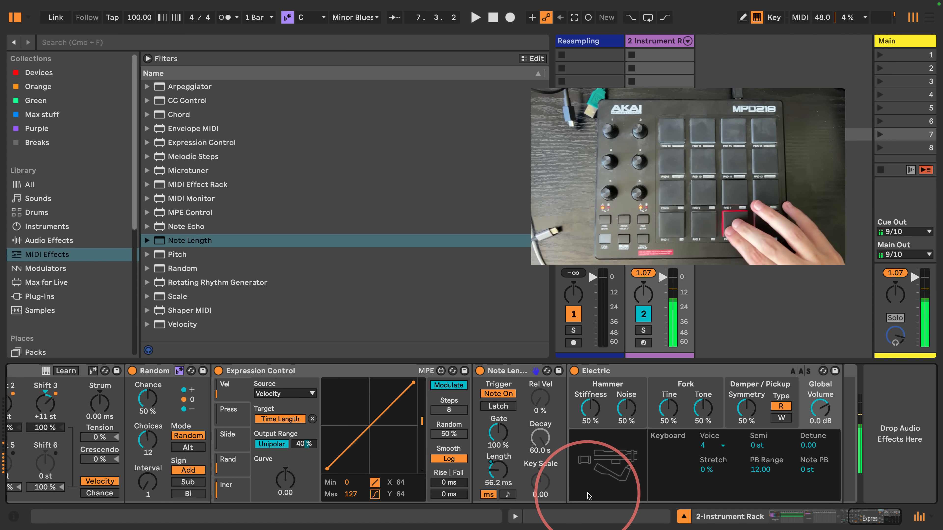
Step: Duplicate the chain in the Electric chain's MIDI Effect Rack and move the copy's key zone up by one note
left_click_drag(864, 519, 768, 522)
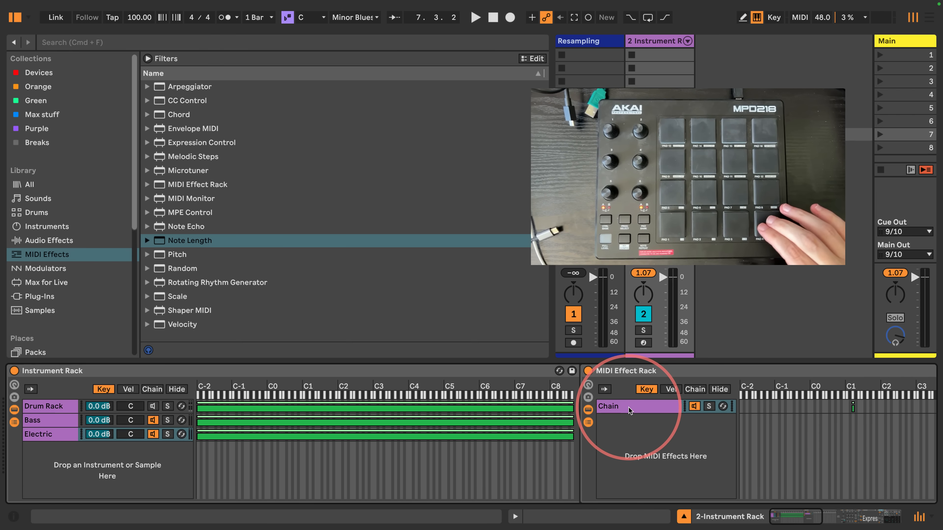
scroll(638, 450, "right", 8)
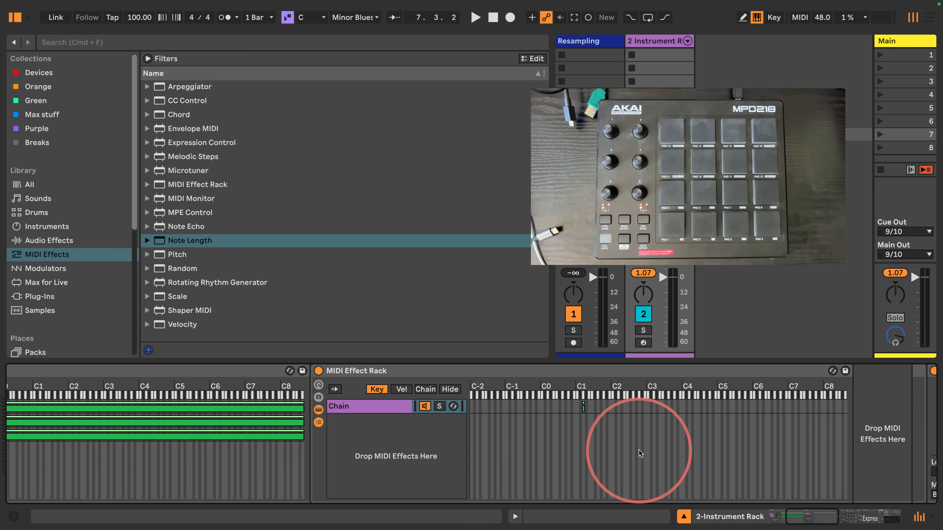
scroll(639, 450, "right", 4)
left_click(226, 409)
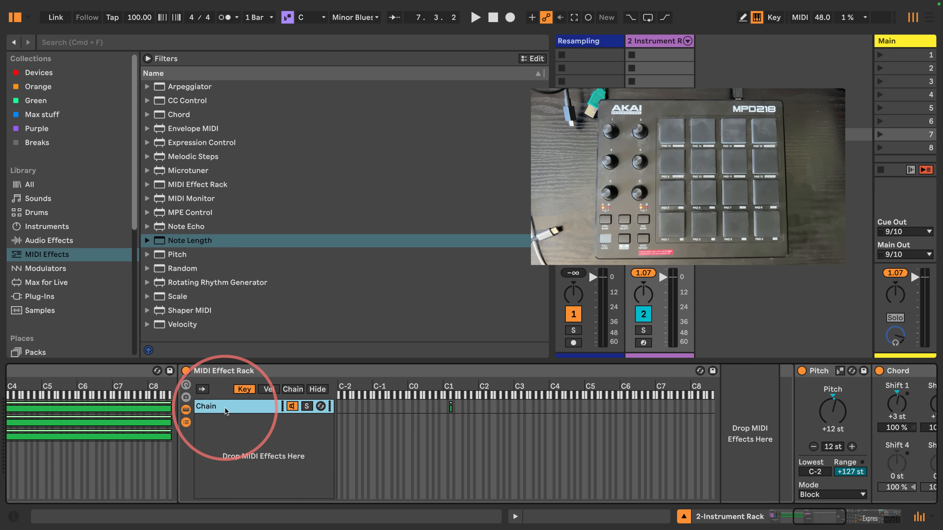
key("super+d")
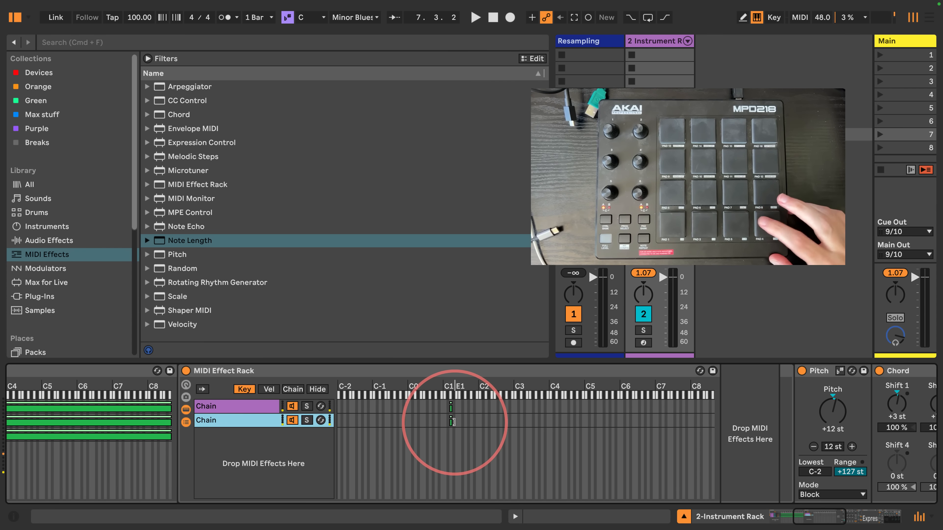
left_click_drag(451, 422, 454, 423)
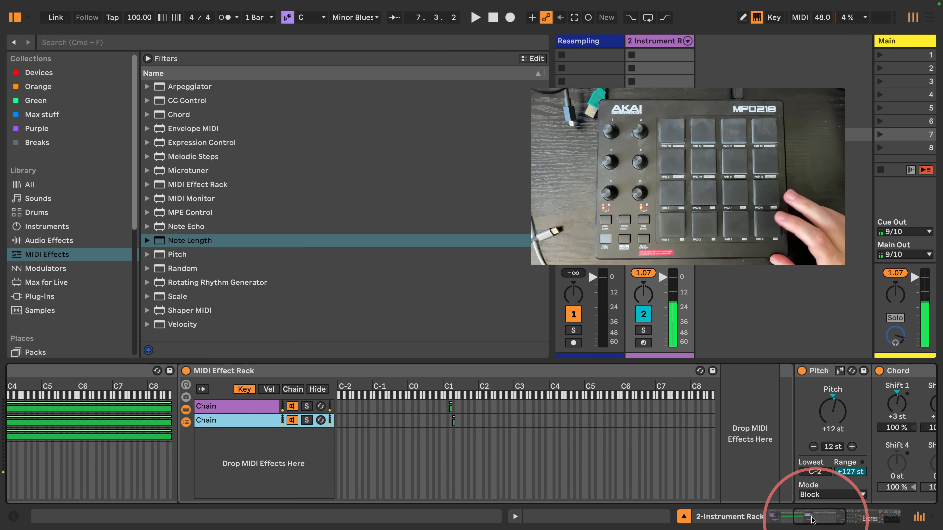
Step: Rename the first chain in the MIDI Effect Rack as CHord
mouse_move(815, 521)
left_mouse_down()
mouse_move(843, 523)
mouse_move(812, 527)
left_mouse_up()
left_click(238, 408)
key("super+r")
type("CHord")
key("Return")
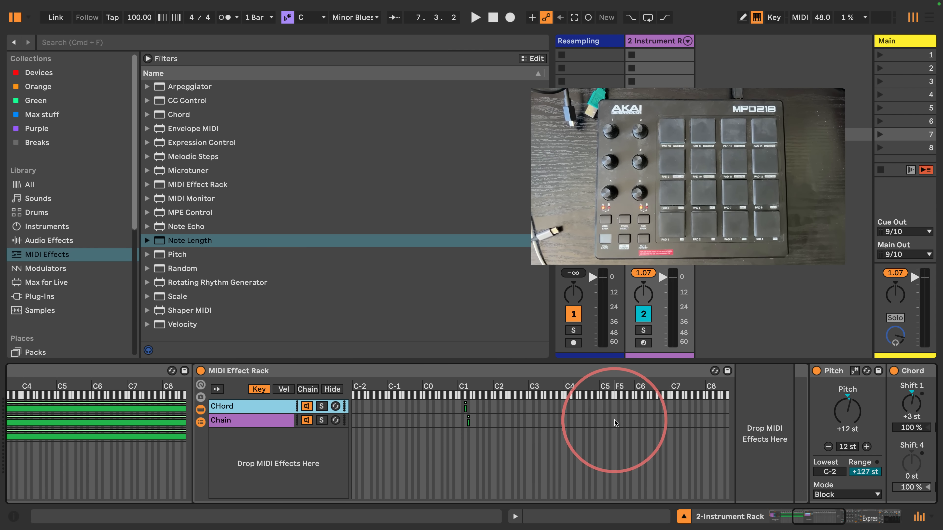
Step: Select all devices from Pitch through Note Length after the MIDI Effect Rack and move them into the CHord chain
scroll(614, 420, "right", 15)
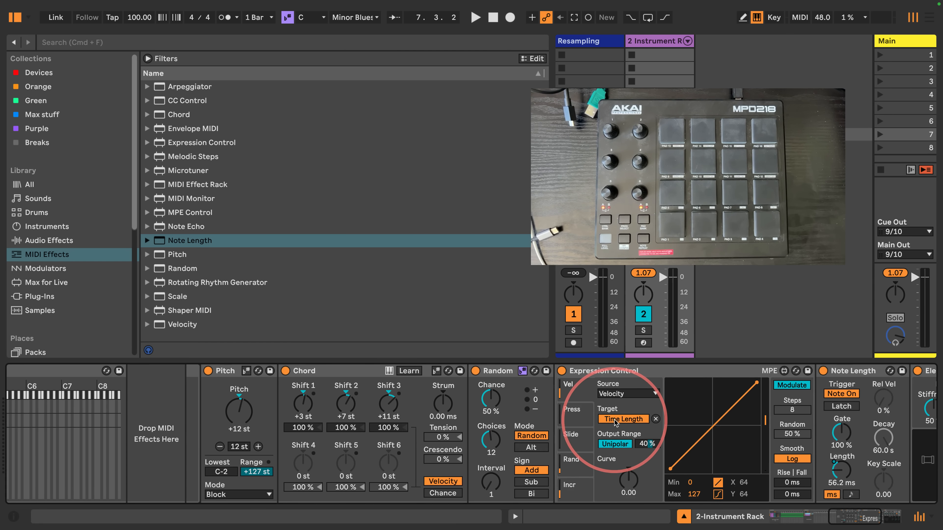
scroll(615, 420, "right", 10)
left_click(683, 371)
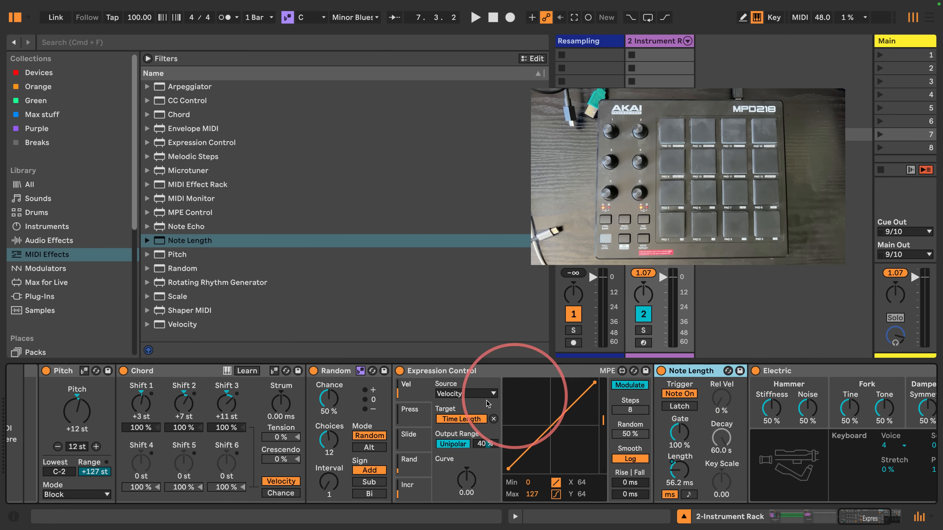
scroll(488, 404, "left", 15)
left_click(412, 372, "shift")
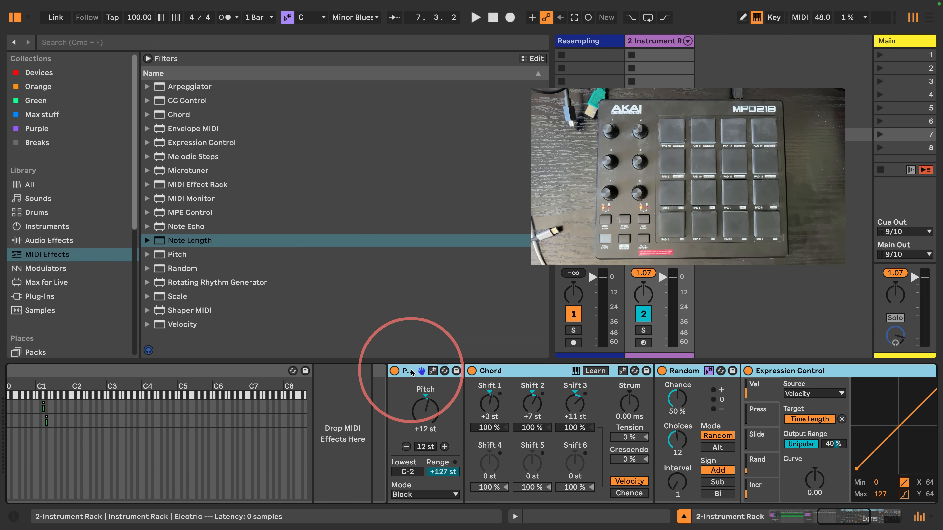
scroll(385, 401, "left", 10)
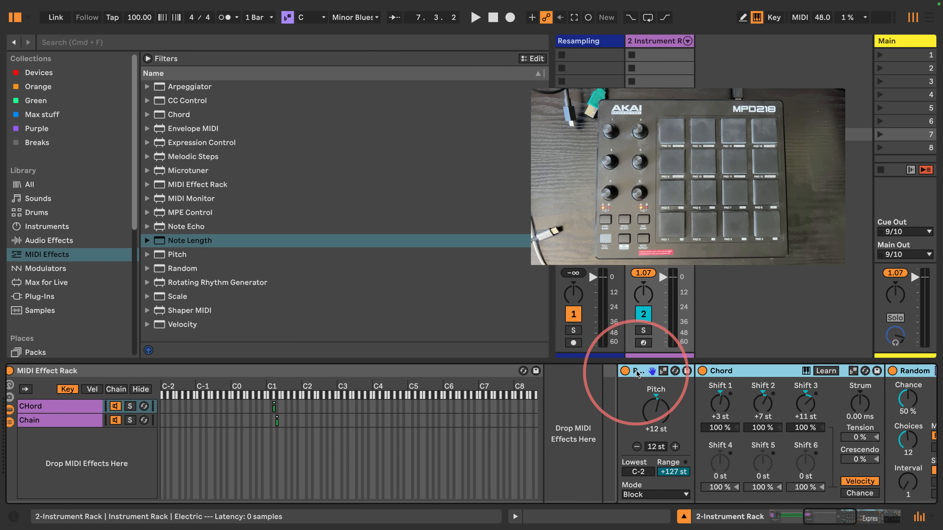
left_click(83, 403)
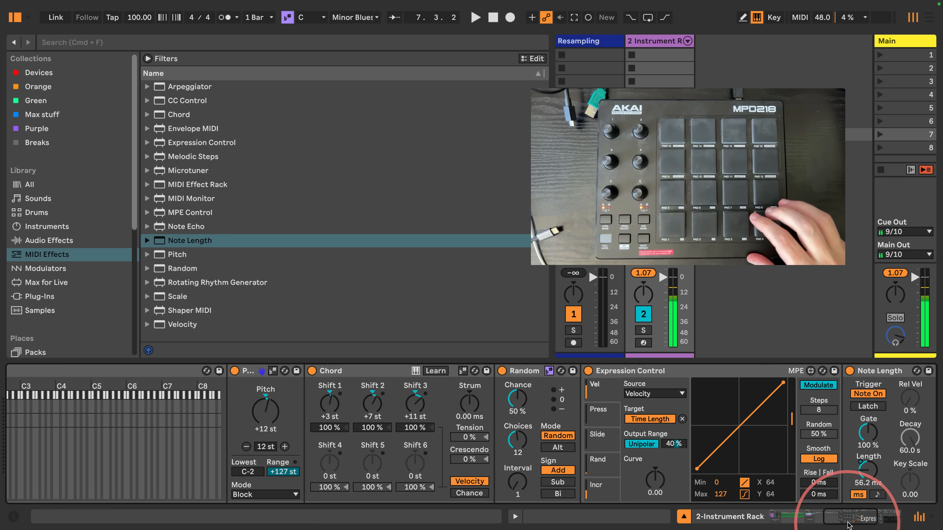
Step: Add a Random effect to the rack's second chain, following the current scale, with Chance 100 %, Alt mode and Bi sign
left_click_drag(848, 521, 828, 521)
left_click(37, 420)
left_click_drag(182, 269, 509, 427)
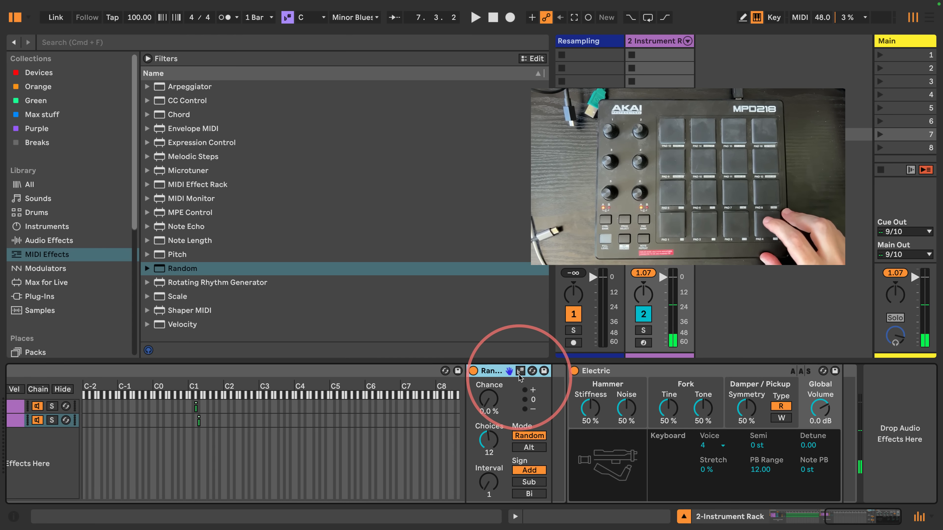
left_click(521, 372)
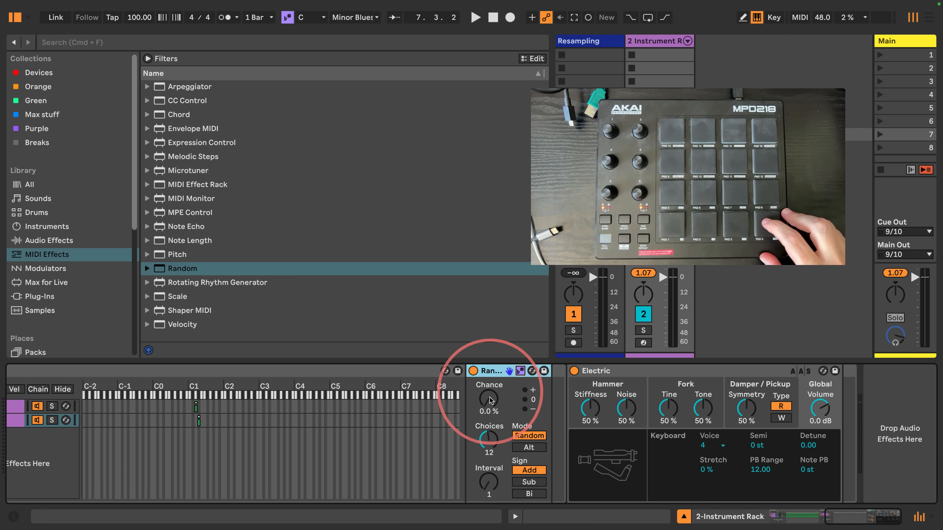
left_click_drag(491, 404, 490, 357)
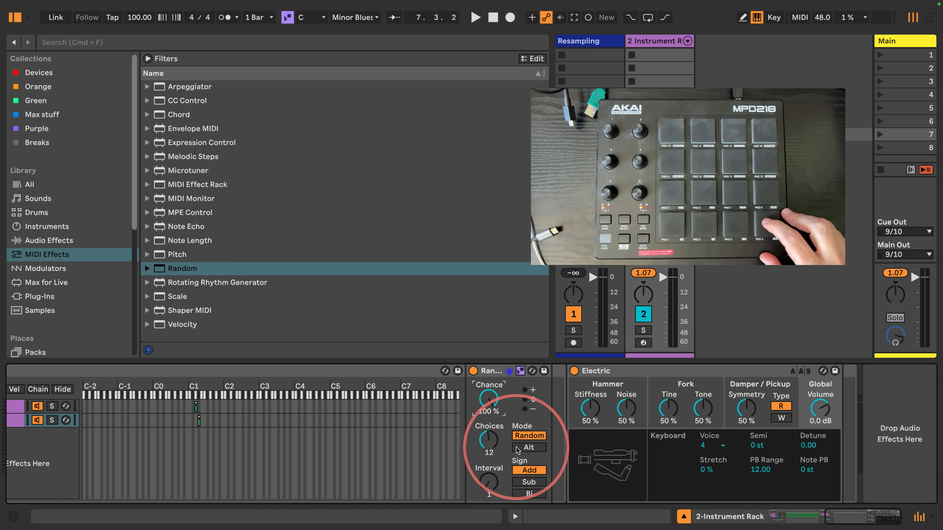
left_click(519, 450)
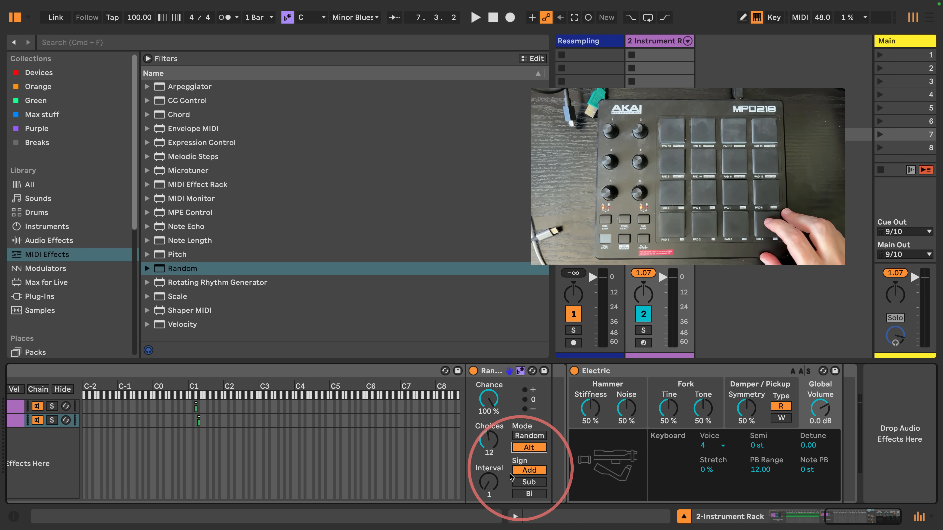
left_click(529, 494)
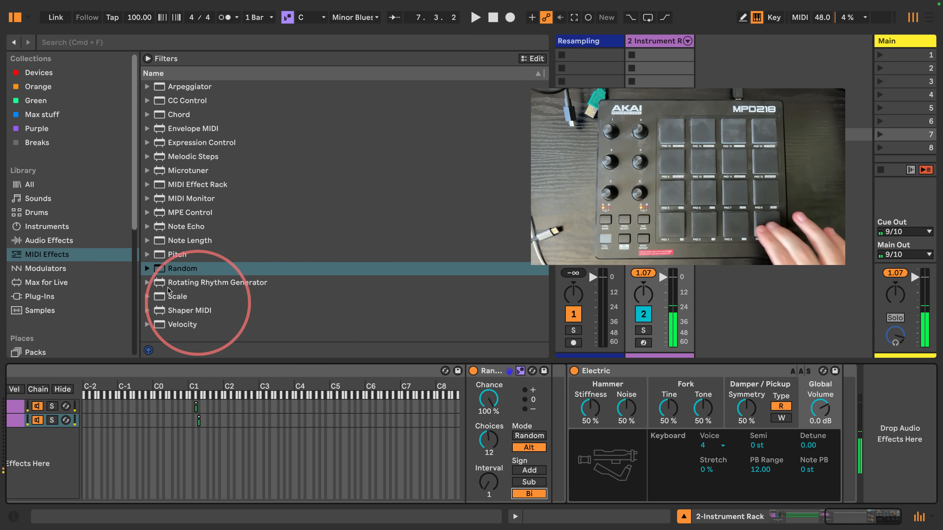
Step: Insert a Pitch effect before Random in the second chain and set it to +24 st
left_click(176, 254)
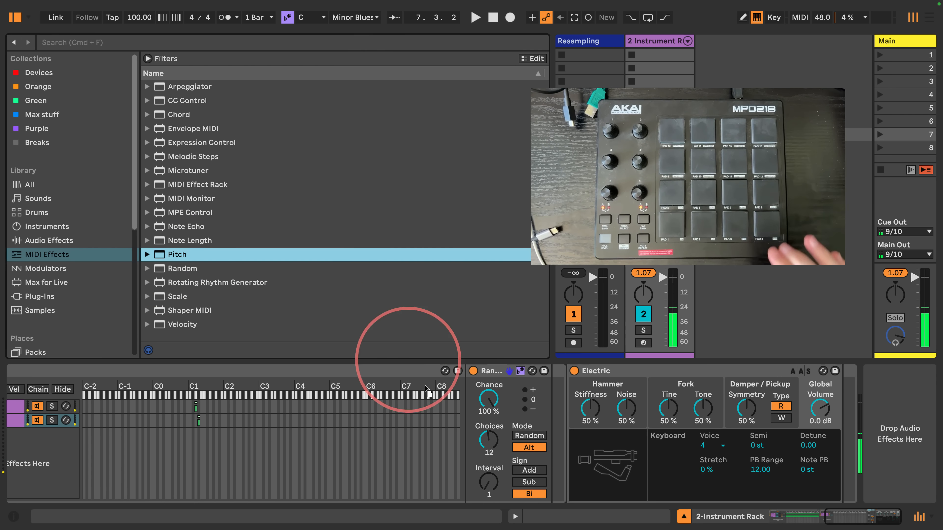
left_click_drag(427, 390, 470, 401)
left_click(524, 447)
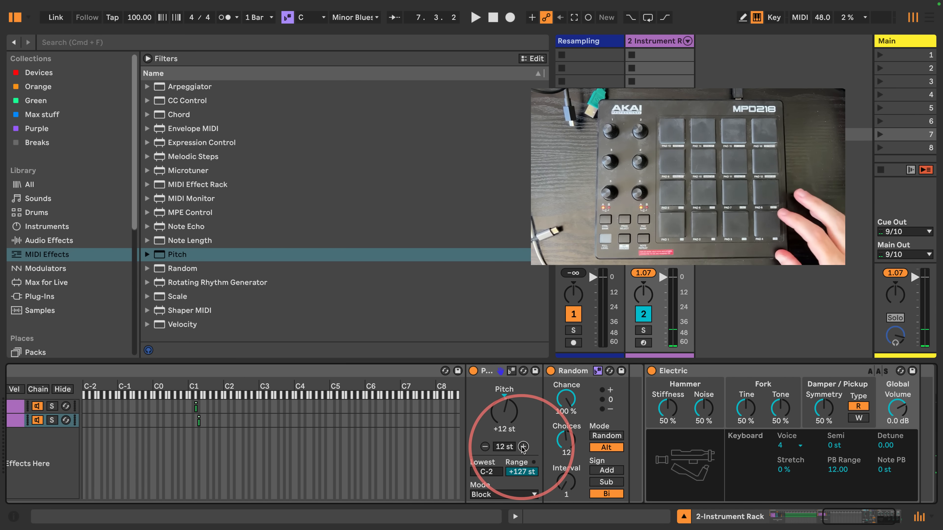
left_click(524, 447)
Step: Set Random's Choices to 8 and Electric's voice count to 8
left_click_drag(565, 442, 563, 464)
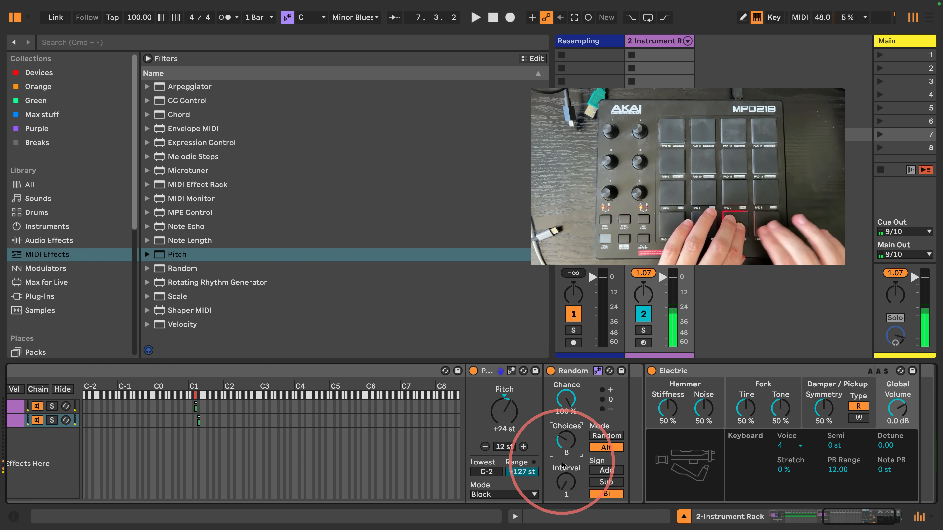
left_click(785, 446)
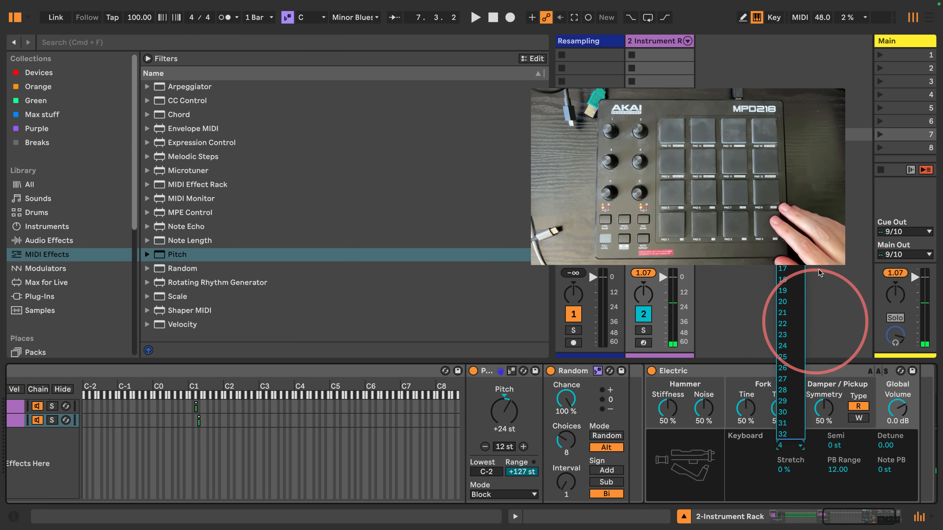
left_click(788, 169)
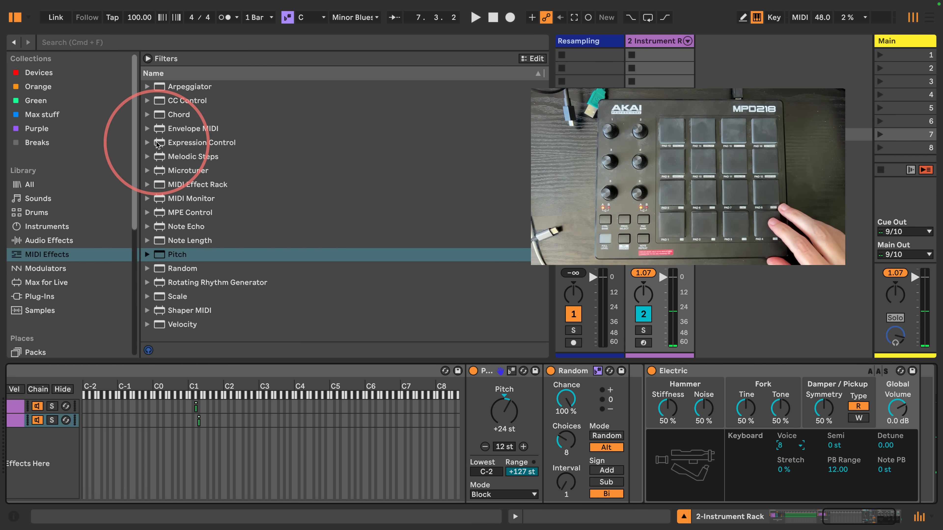
Step: Add Expression Control and Note Length after Random, and map velocity to Note Length's Length
left_click_drag(175, 143, 632, 418)
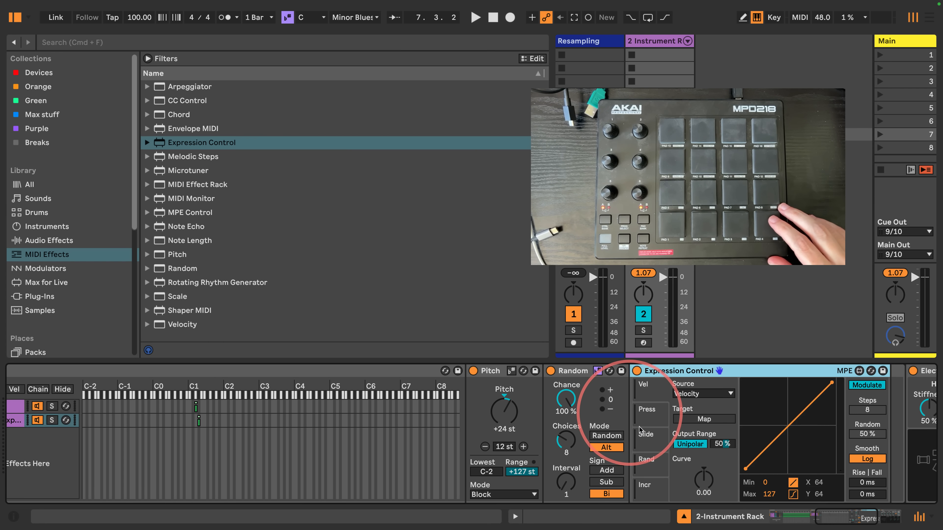
left_click_drag(850, 523, 874, 522)
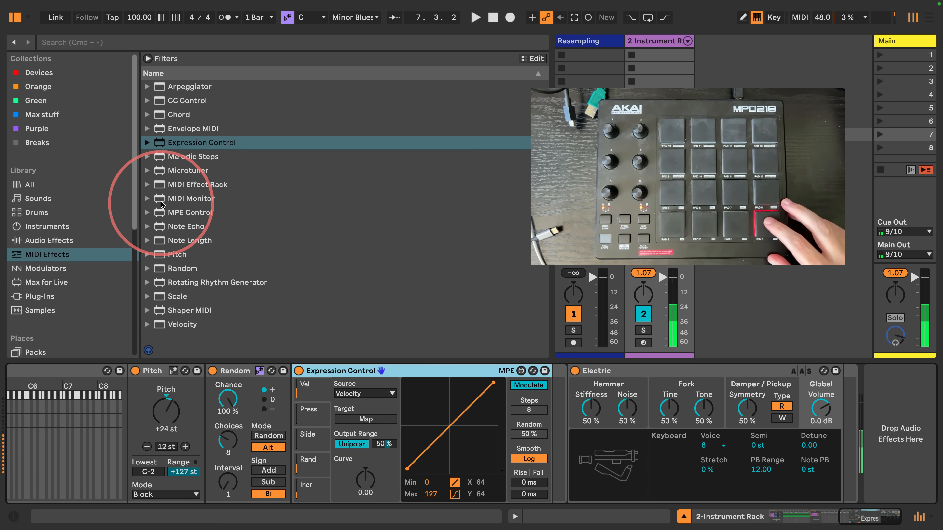
left_click_drag(179, 241, 561, 424)
left_click(365, 420)
left_click(578, 470)
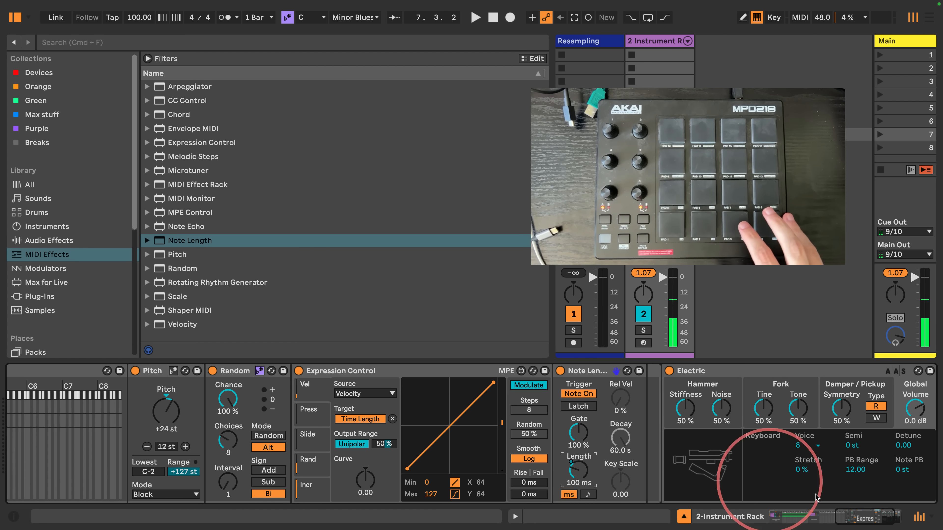
Step: Turn the Drum Rack chain back on in the Instrument Rack
left_click_drag(841, 515, 61, 508)
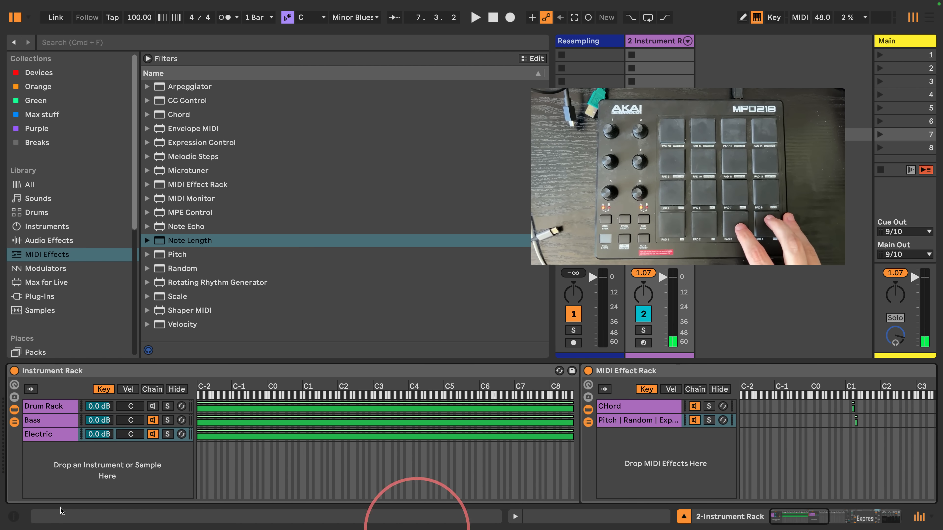
left_click(153, 406)
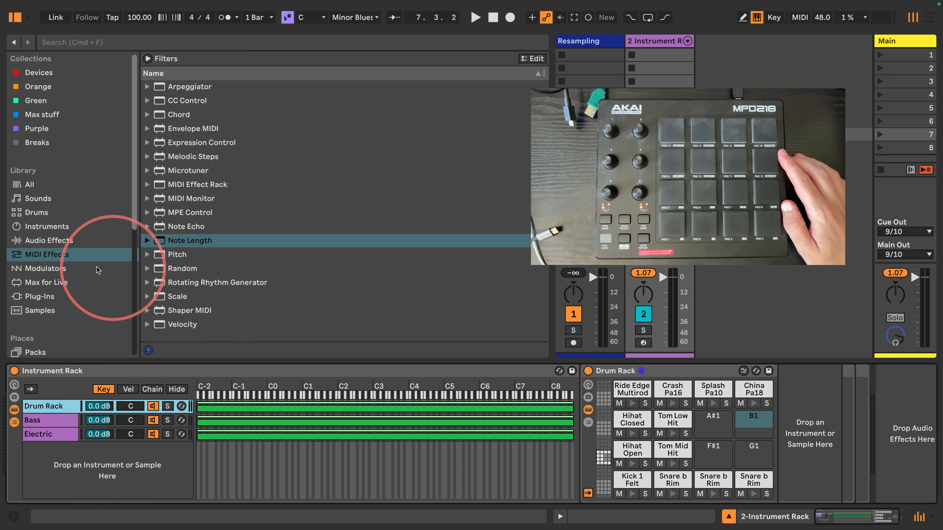
Step: Add an Operator instrument as a new chain in the Instrument Rack and name the chain SynTrumpet
left_click(47, 242)
left_click(46, 227)
scroll(193, 249, "down", 5)
left_click_drag(184, 249, 92, 470)
left_click(43, 449)
key("super+r")
type("SynTrumpet")
key("Return")
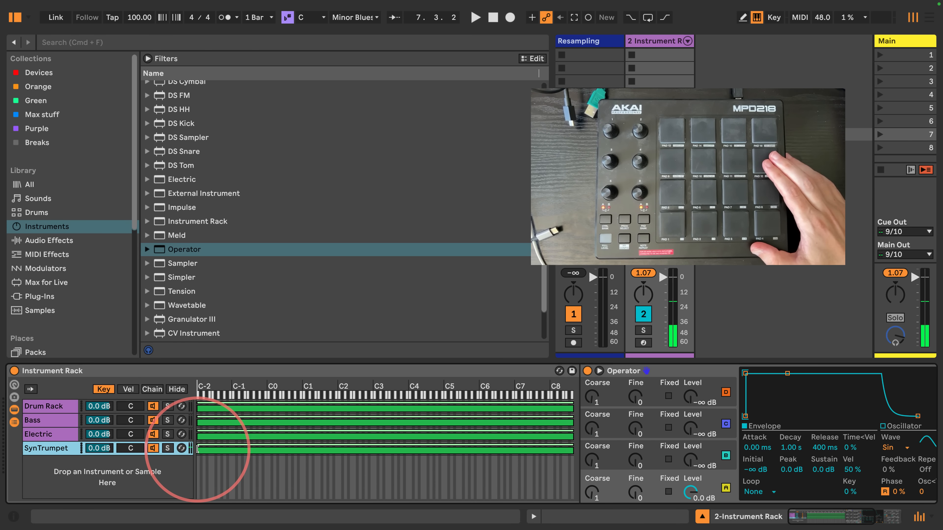
Step: Add a MIDI Effect Rack before Operator and narrow its chain's key zone to the trigger pad's note
left_click(38, 254)
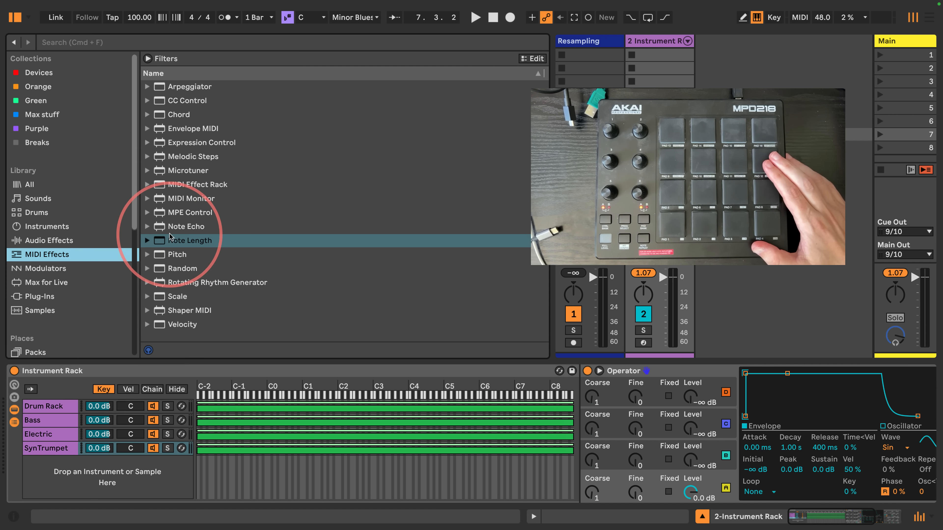
left_click_drag(196, 184, 514, 419)
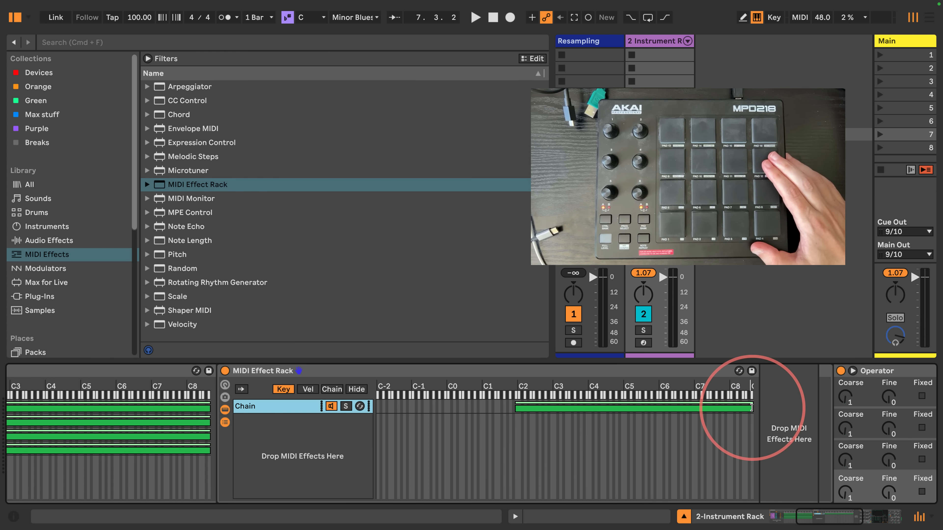
left_click_drag(754, 406, 439, 401)
Step: Add a Scale effect between the MIDI Effect Rack and Operator and map every incoming note to C
left_click_drag(814, 517, 852, 517)
left_click_drag(178, 297, 422, 442)
left_click_drag(318, 494, 415, 494)
Step: Insert a Pitch effect between Scale and Operator and set it to +24 st
left_click_drag(162, 256, 493, 439)
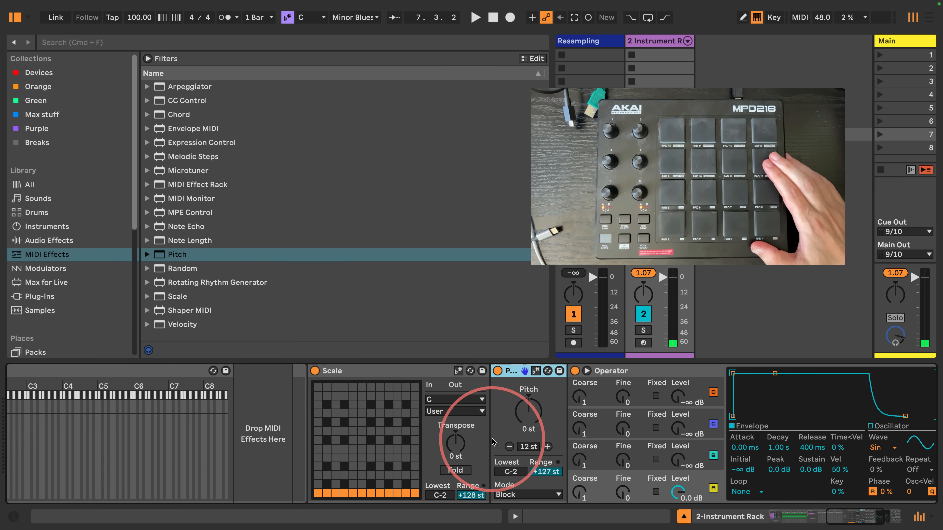
left_click(547, 447)
left_click(548, 447)
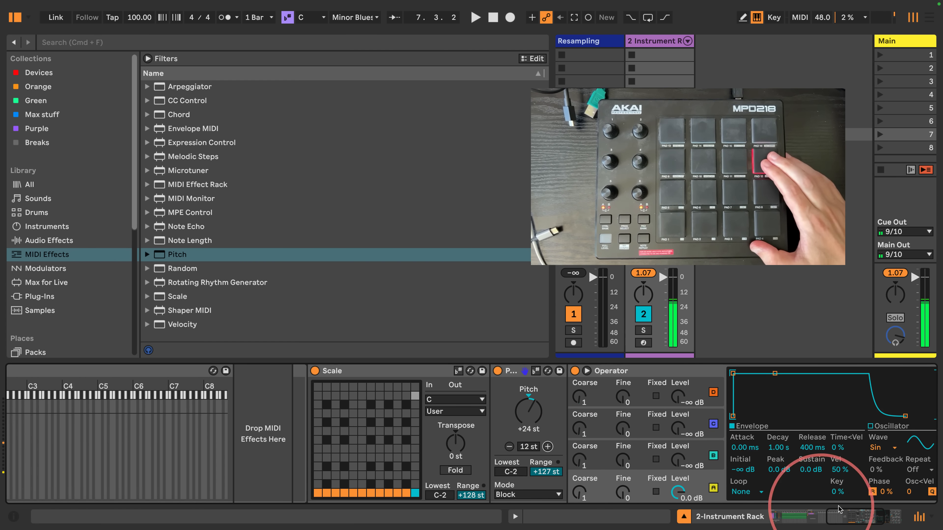
Step: Limit Operator to 1 voice in its global settings
left_click_drag(839, 509, 858, 510)
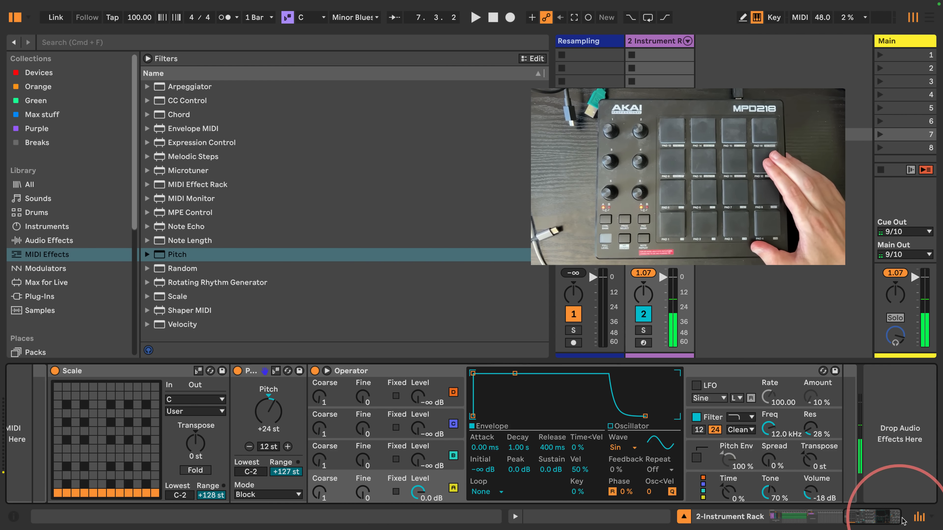
left_click(693, 492)
left_click(477, 492)
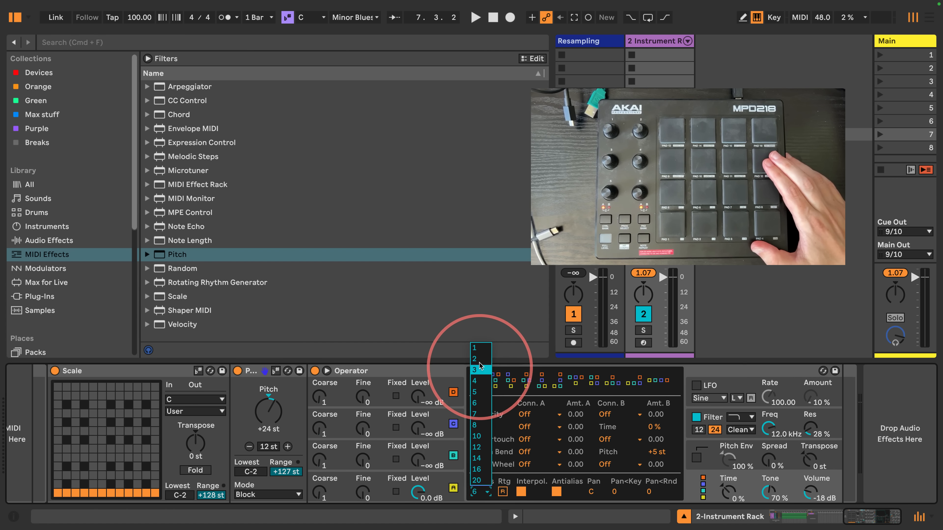
left_click(479, 348)
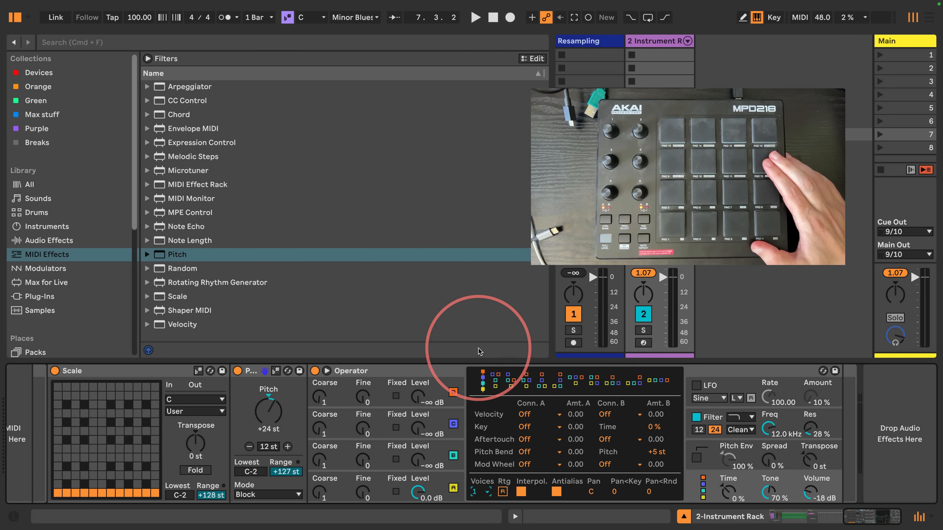
Step: Enable Glide in Operator's pitch settings and set the glide time to 75 ms
left_click(712, 463)
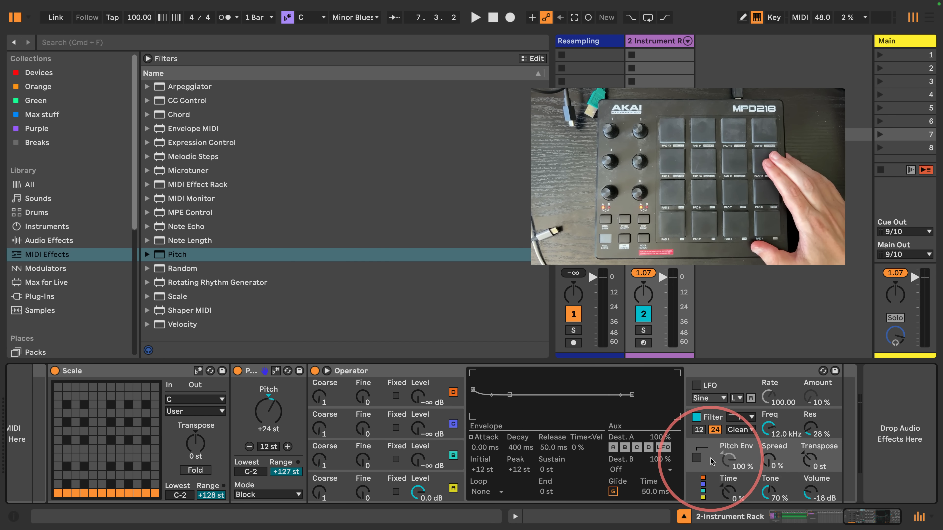
left_click(612, 492)
left_click(645, 492)
type("7")
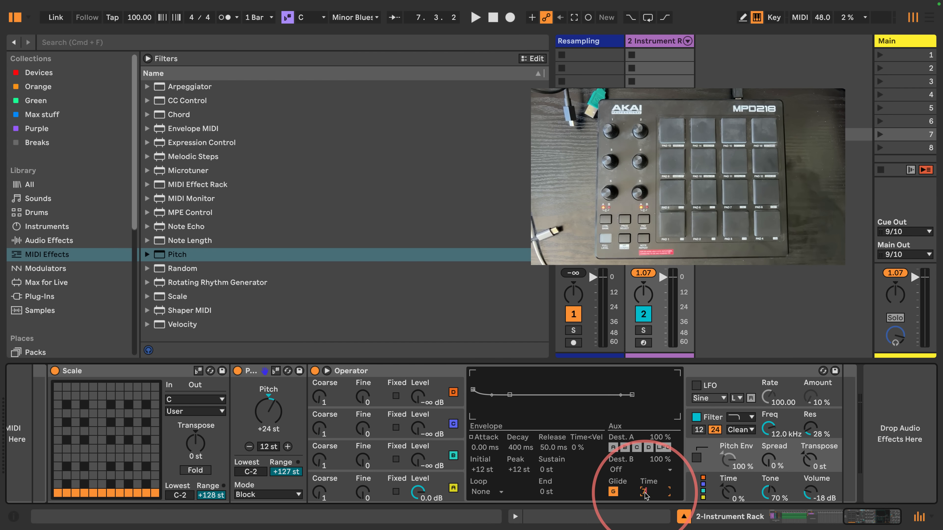
type("5")
key("Return")
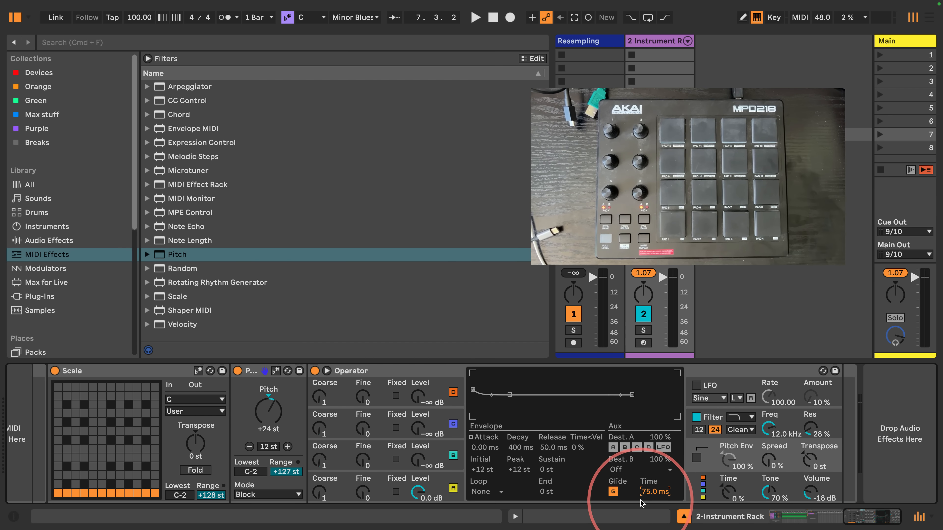
Step: Set the waveform of Operator's oscillator A to Saw D
left_click(435, 476)
left_click(613, 448)
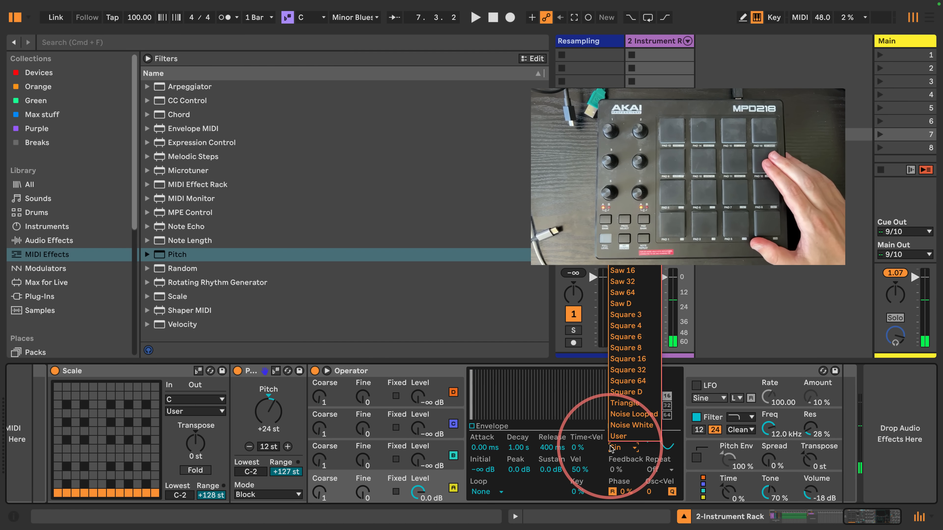
left_click(634, 304)
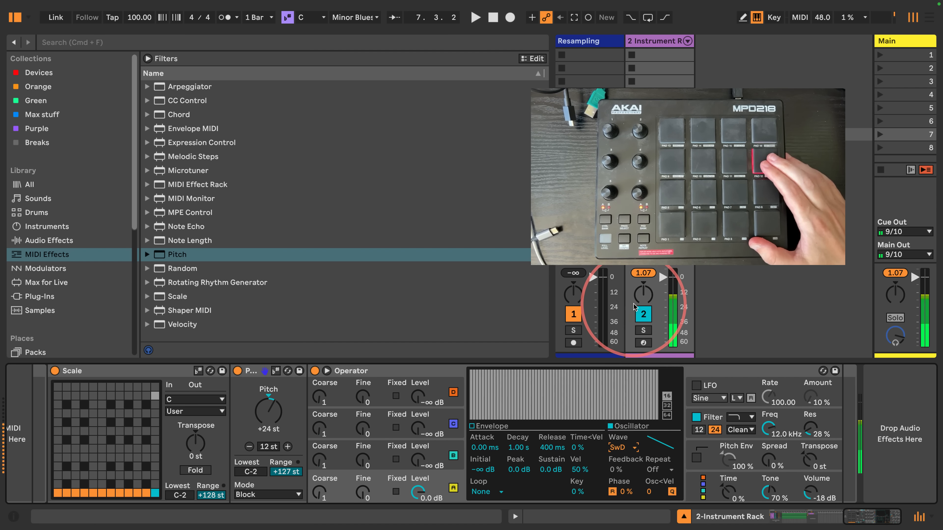
Step: Enable Operator's LFO and switch off oscillators B, C and D as its Destination A targets
left_click(696, 386)
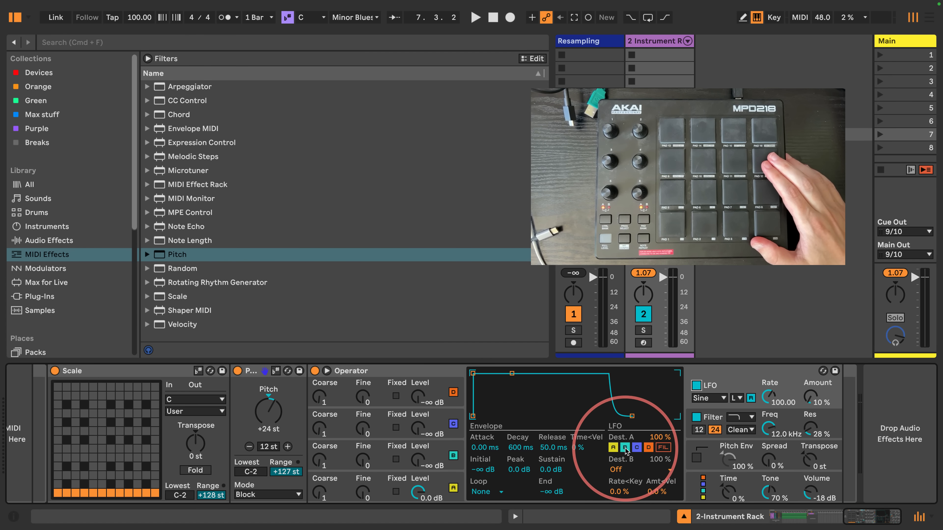
left_click(637, 448)
left_click(649, 448)
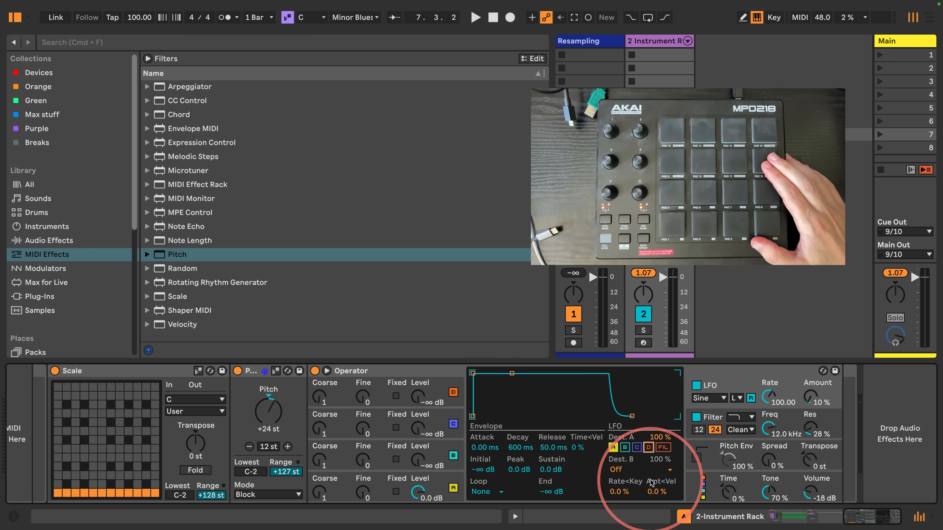
Step: Set Operator's LFO amount velocity sensitivity to 100 % and oscillator A's velocity sensitivity to 0 %
left_click_drag(654, 493, 654, 483)
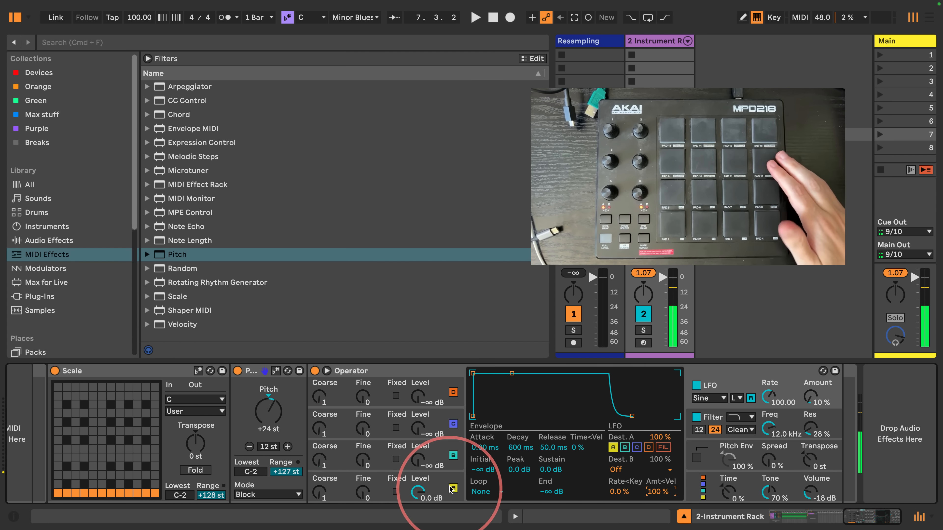
left_click(431, 491)
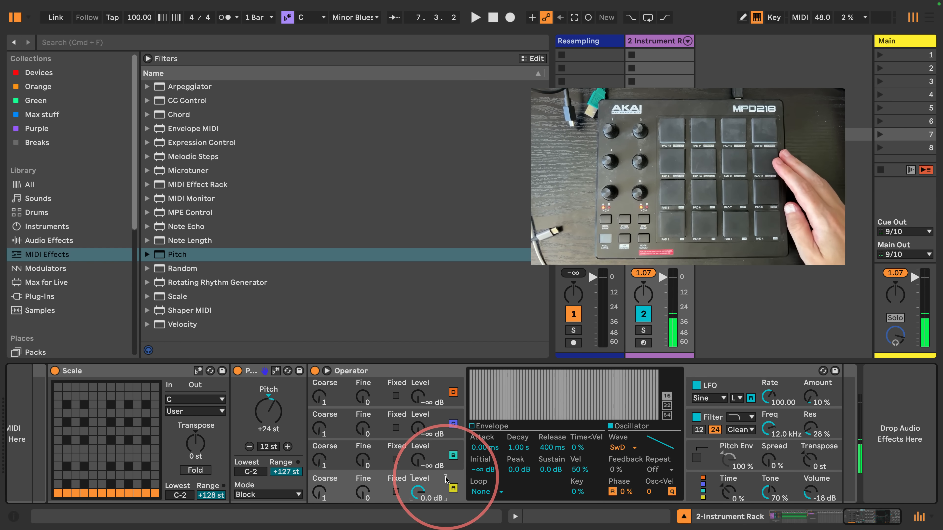
left_click(576, 470)
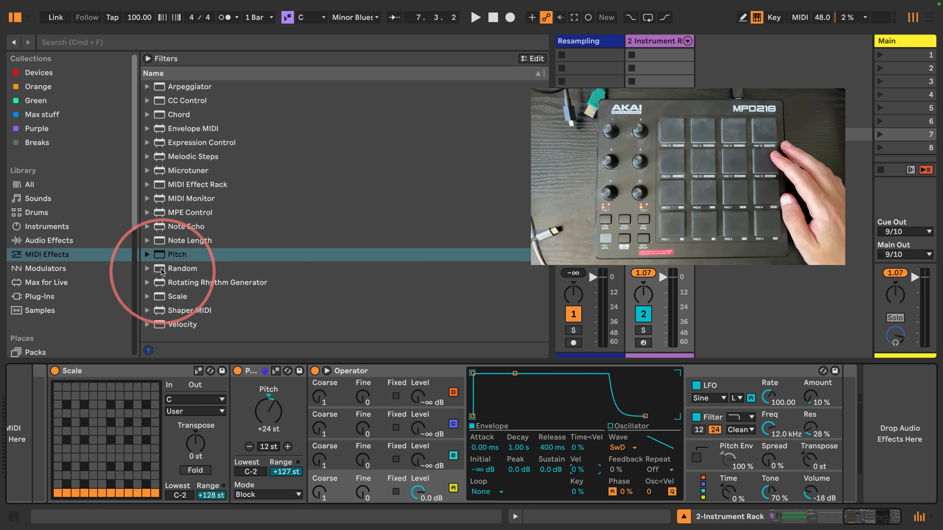
Step: Insert a Random device between Pitch and Operator, make it follow the current scale, and set its Chance to 100 %
left_click(174, 268)
left_click_drag(365, 422, 310, 399)
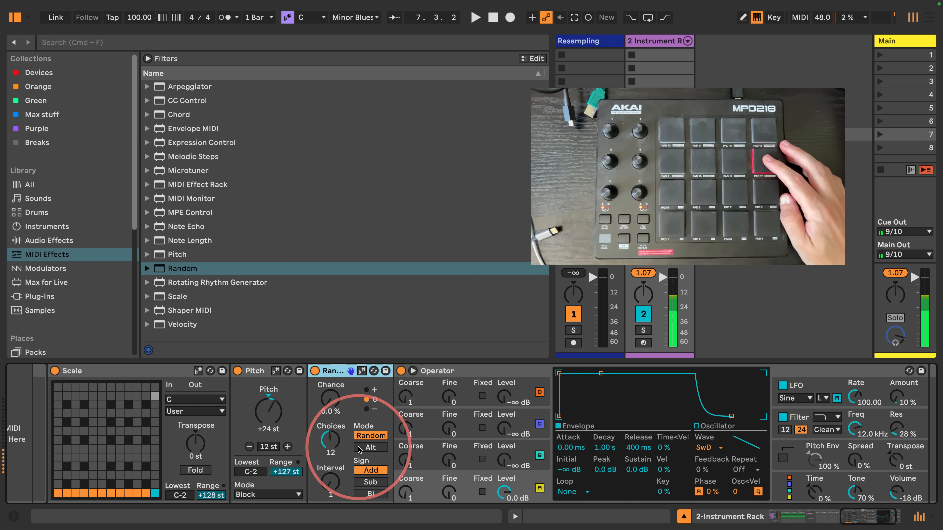
left_click(362, 371)
left_click_drag(331, 401, 332, 388)
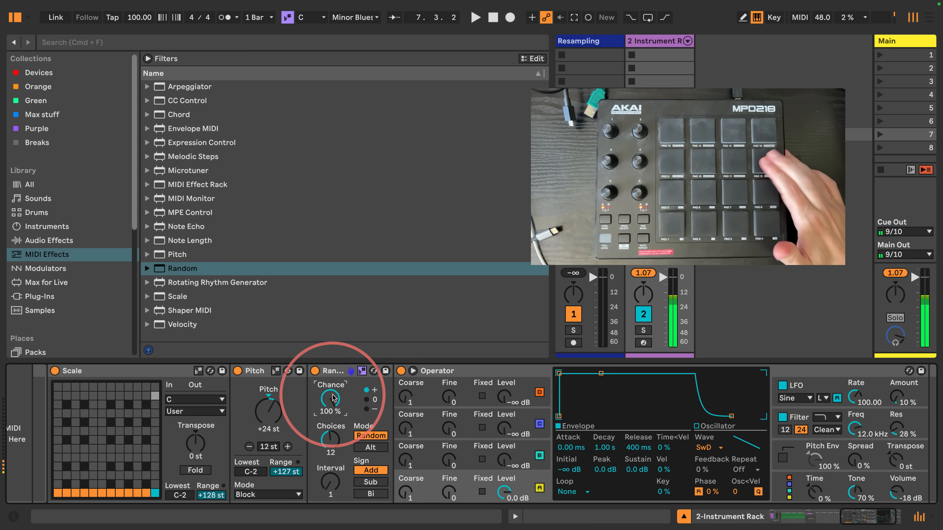
Step: Set the resonance of Operator's filter to 0 % and lower its frequency to 1.37 kHz
left_click_drag(854, 428, 892, 442)
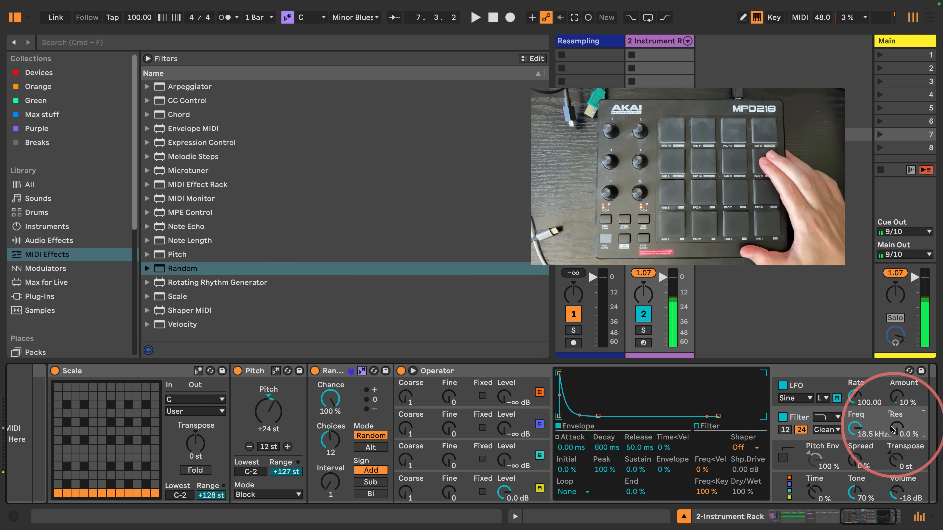
left_click(796, 386)
left_click(792, 418)
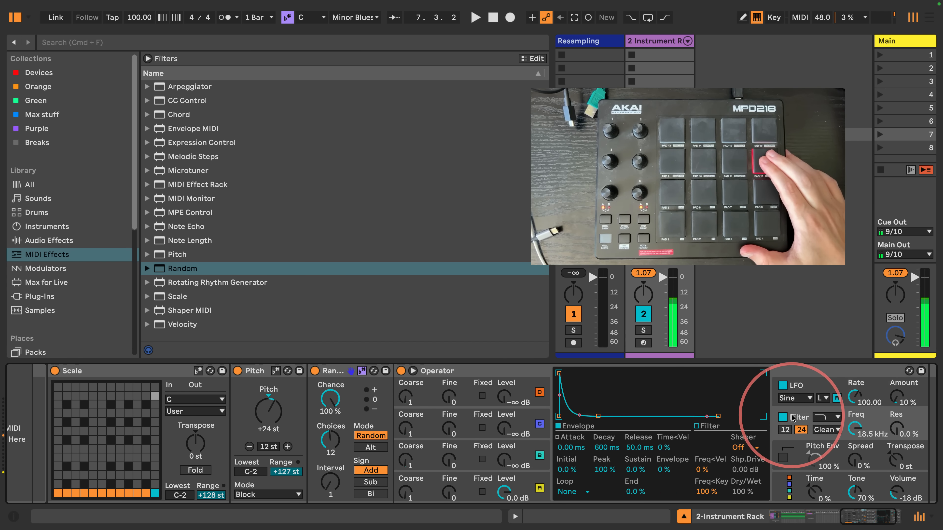
mouse_move(854, 426)
left_mouse_down()
mouse_move(853, 442)
mouse_move(853, 423)
left_mouse_up()
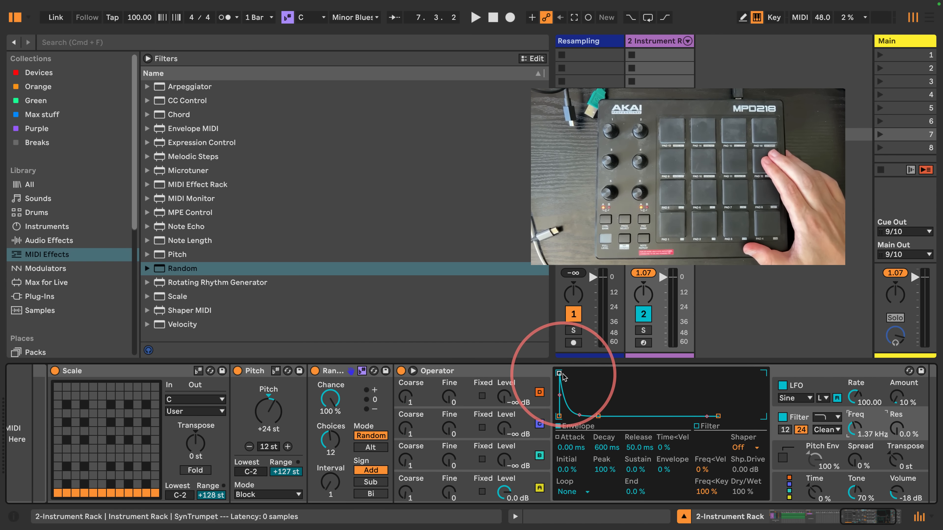
Step: Give Operator's filter envelope a 15.5 ms attack, 98 % peak and 25 % amount, and raise the filter frequency to 6.34 kHz
left_click_drag(564, 377, 594, 386)
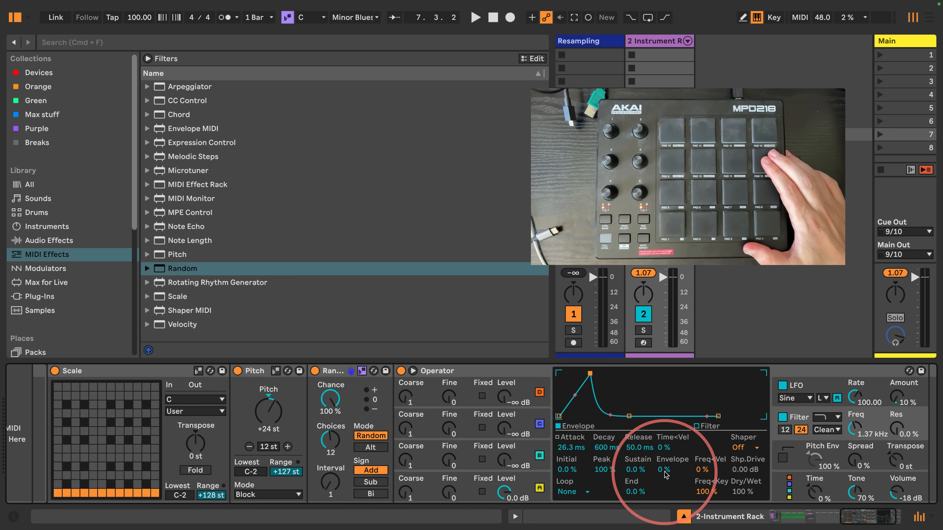
left_click_drag(665, 470, 665, 461)
left_click_drag(854, 427, 855, 416)
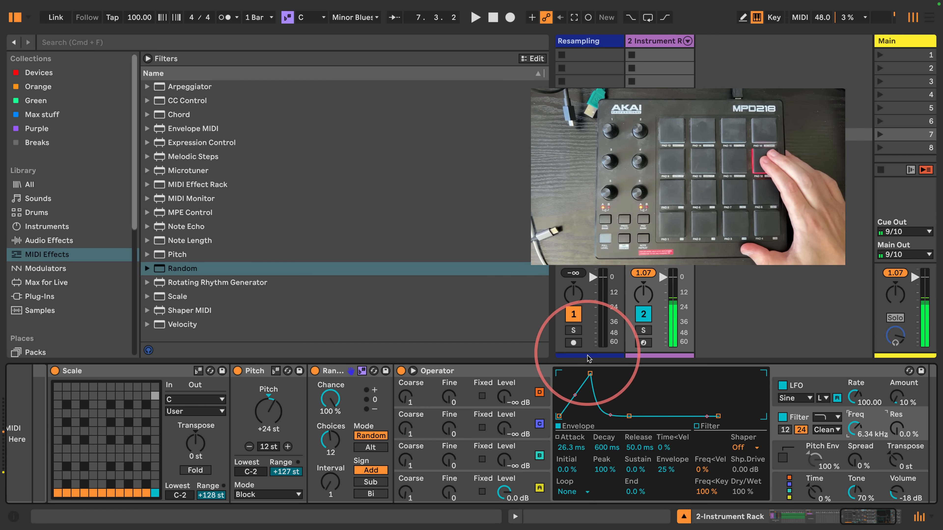
left_click_drag(590, 374, 587, 374)
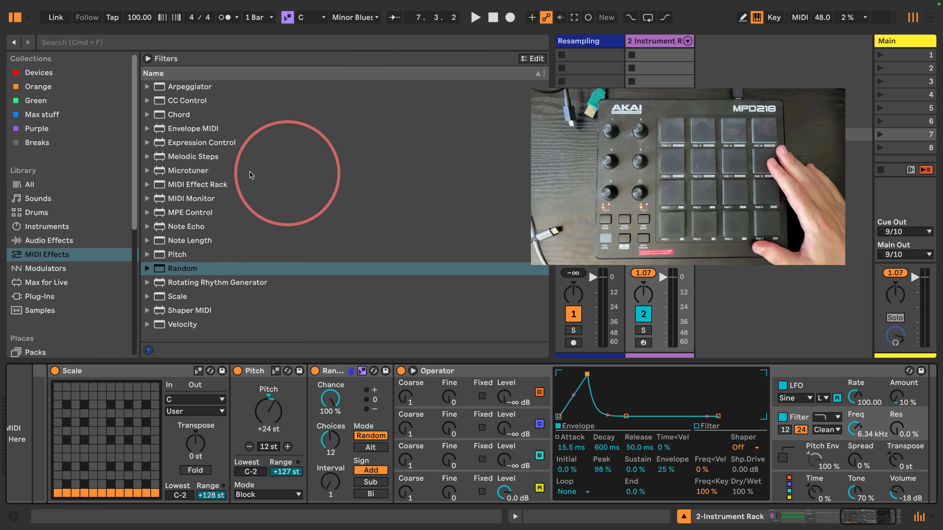
Step: Add Expression Control after the Random device, followed by Note Length directly before Operator
left_click(160, 143)
left_click_drag(161, 143, 393, 416)
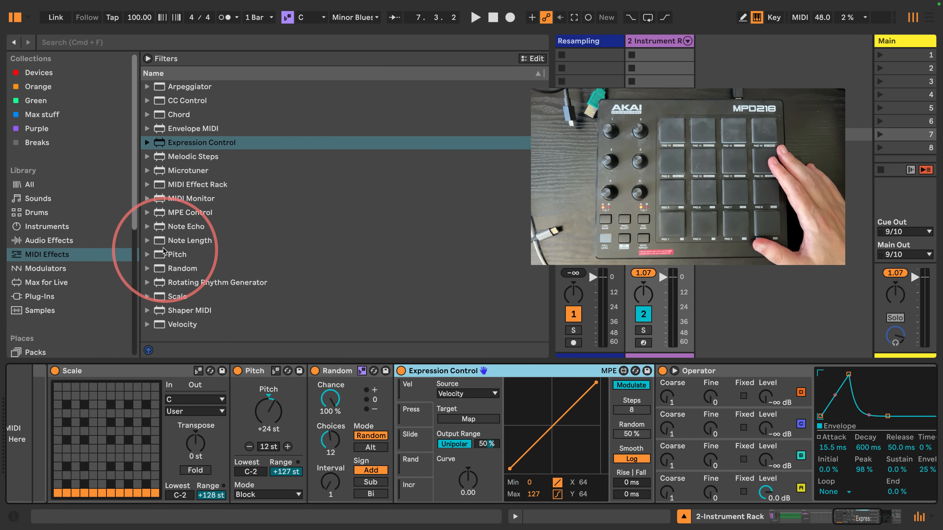
left_click_drag(180, 240, 660, 435)
Step: Map Expression Control's Velocity source to the Length parameter of the Note Length device
mouse_move(857, 518)
left_mouse_down()
mouse_move(881, 519)
mouse_move(872, 518)
left_mouse_up()
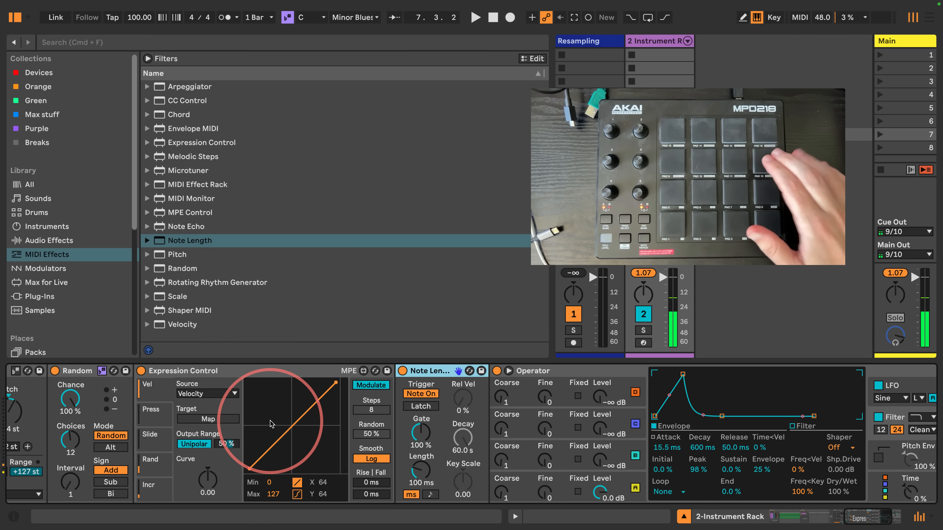
left_click(223, 420)
left_click(421, 471)
Step: Review Operator's glide settings and set the Note Length device's Length to 16.2 ms
scroll(421, 471, "right", 5)
left_click(711, 458)
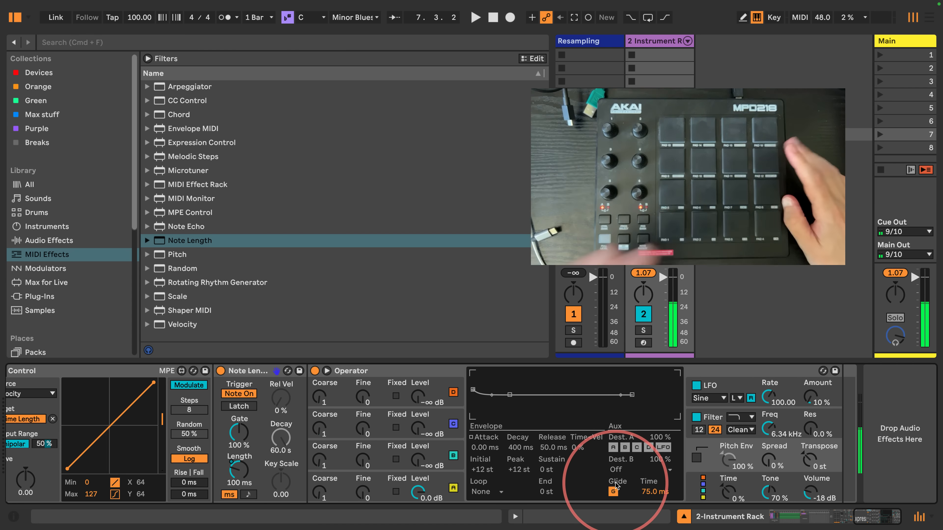
scroll(755, 496, "left", 5)
left_click_drag(448, 470, 448, 489)
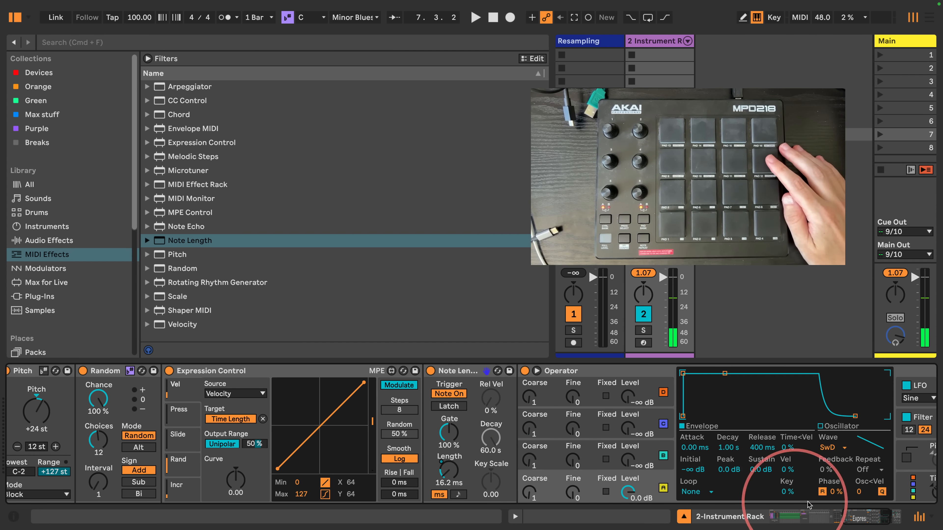
Step: Add a new Operator as its own chain below SynTrumpet in the Instrument Rack
left_click_drag(816, 517, 865, 520)
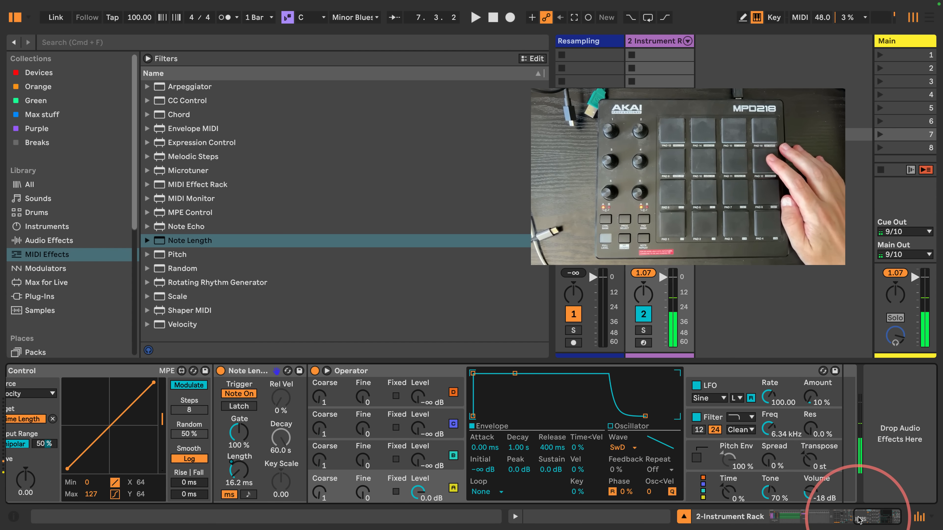
left_click_drag(858, 519, 834, 521)
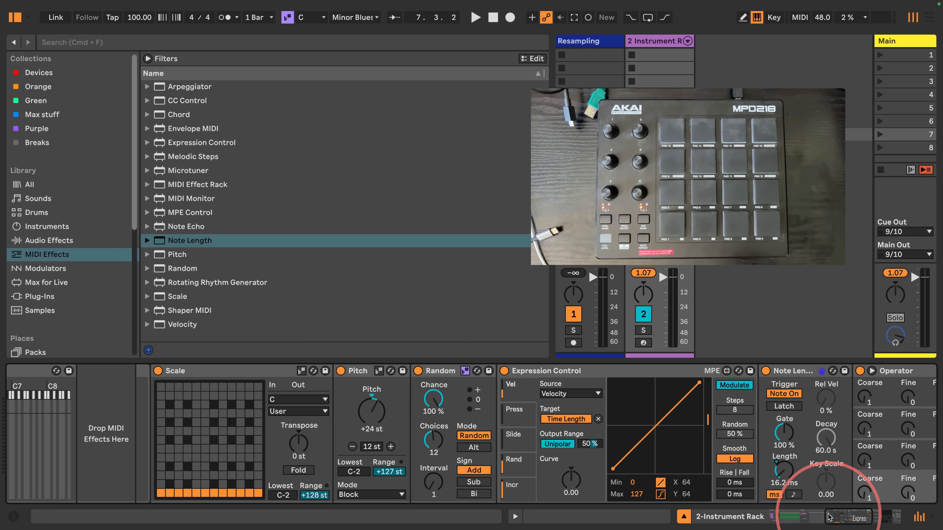
left_click_drag(829, 519, 775, 518)
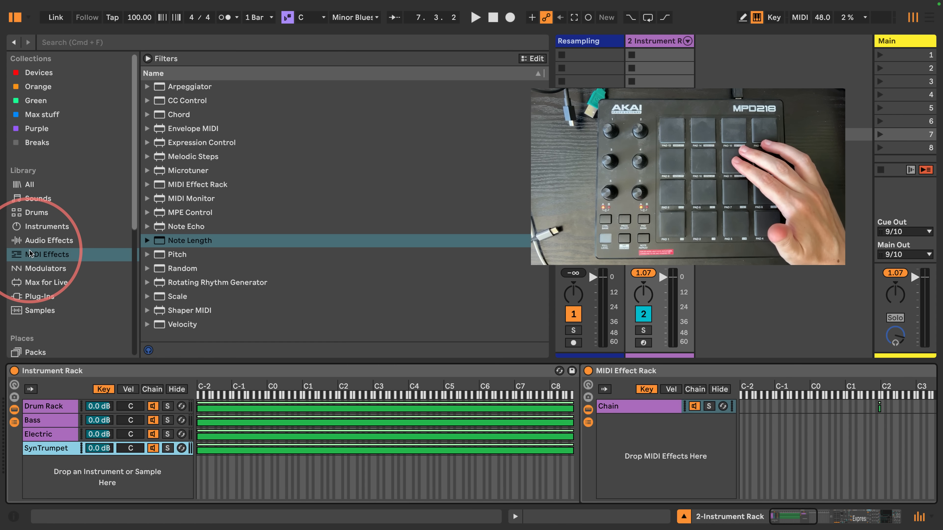
left_click(47, 226)
left_click_drag(167, 249, 55, 468)
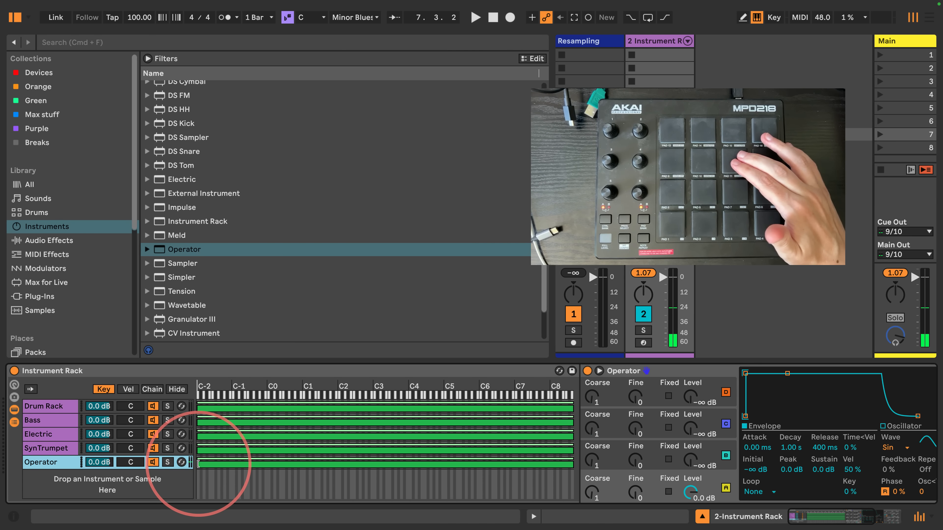
Step: Insert a MIDI Effect Rack before the new Operator, show its chain list and create an empty chain
scroll(149, 197, "up", 5)
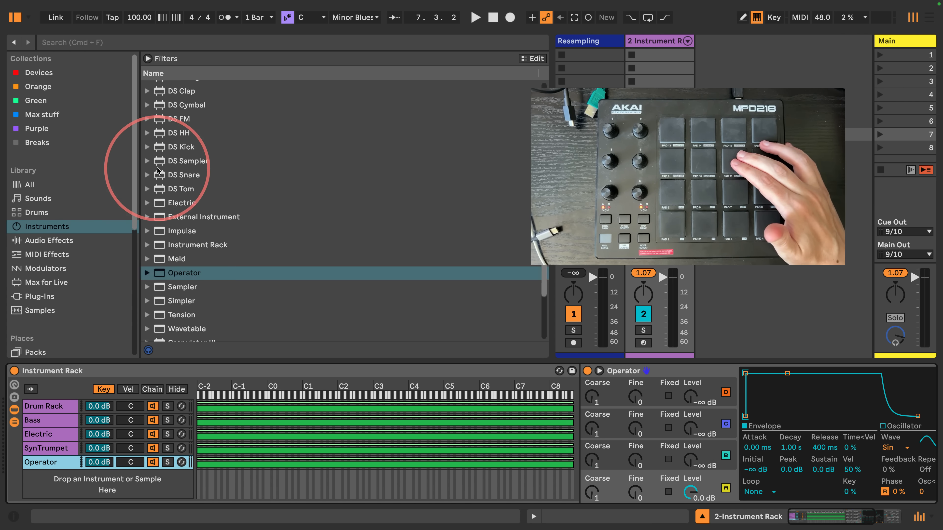
left_click(46, 254)
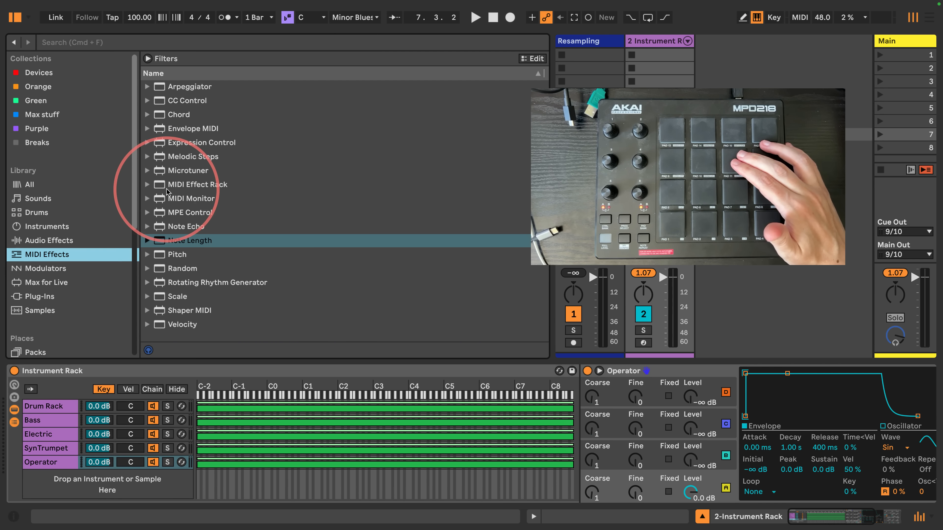
left_click_drag(175, 184, 578, 412)
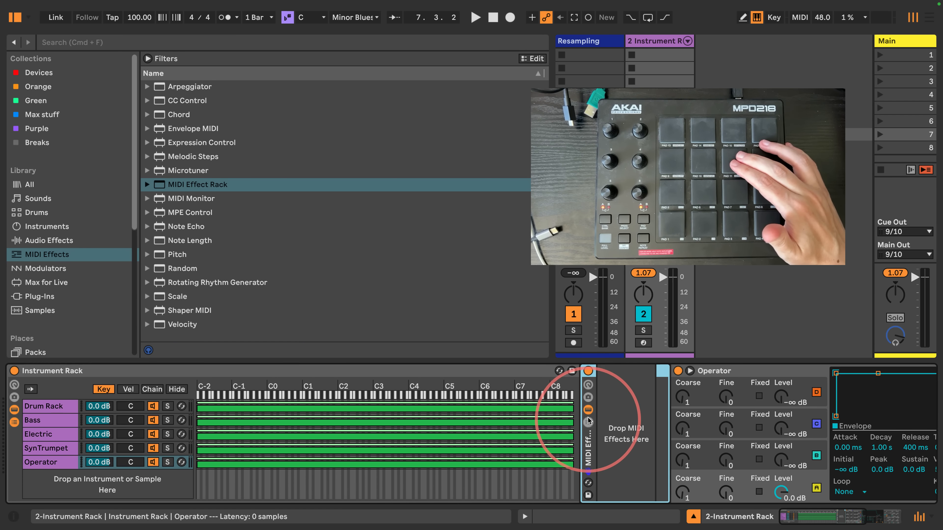
left_click(588, 422)
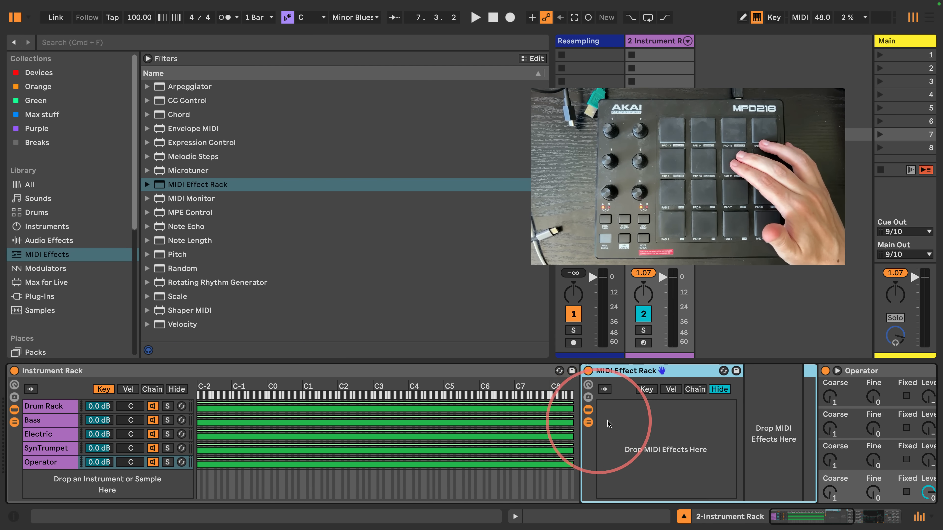
right_click(644, 443)
left_click(659, 458)
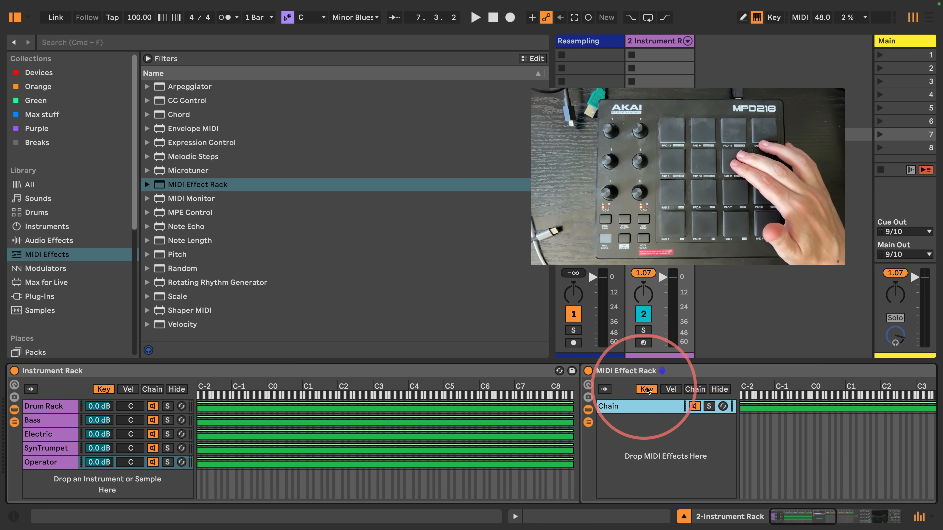
Step: Narrow the new chain's key zone in the MIDI Effect Rack to a single key just below C2
left_click_drag(804, 520, 839, 520)
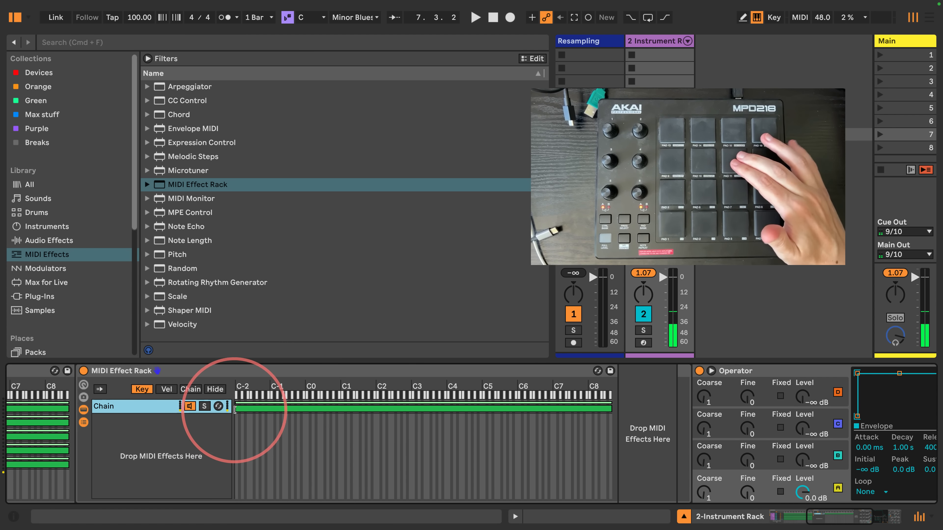
left_click_drag(237, 409, 372, 418)
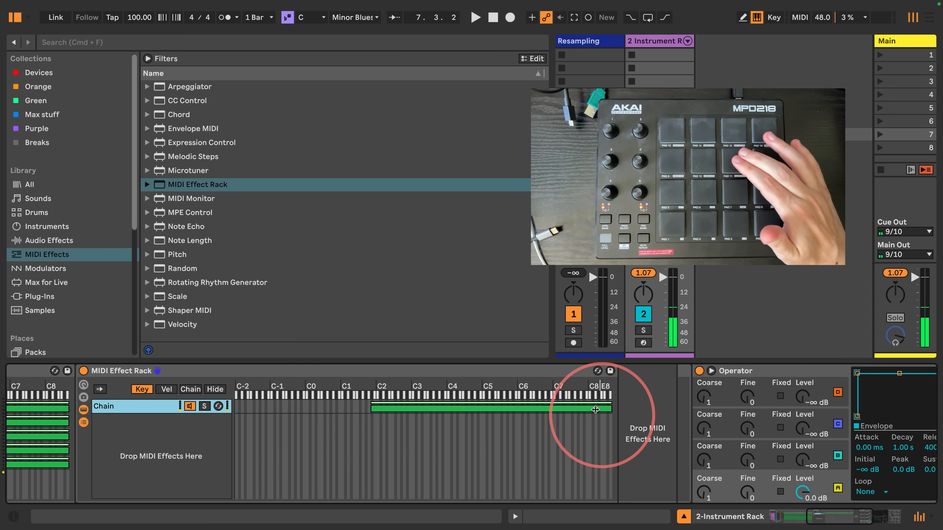
left_click_drag(611, 406, 372, 408)
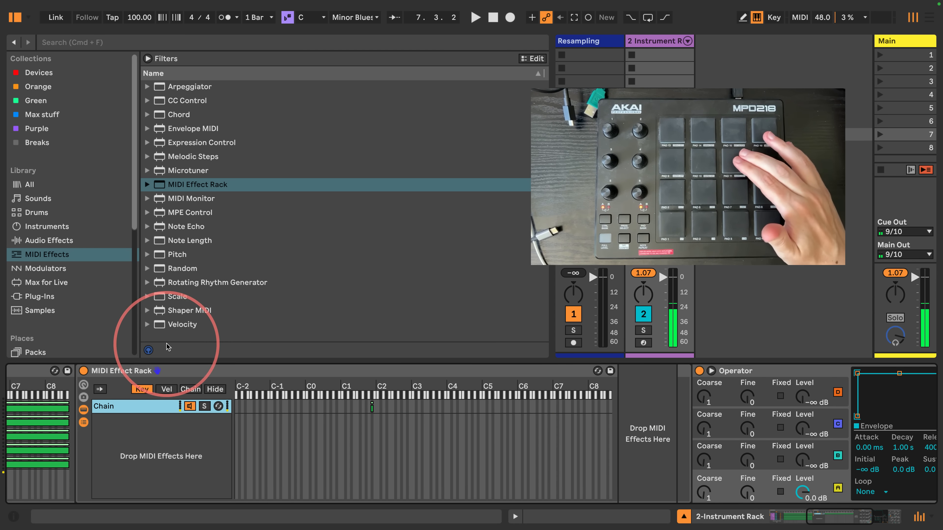
Step: Add a Scale device to the MIDI Effect Rack's chain and map all twelve input notes to C
left_click_drag(149, 296, 144, 409)
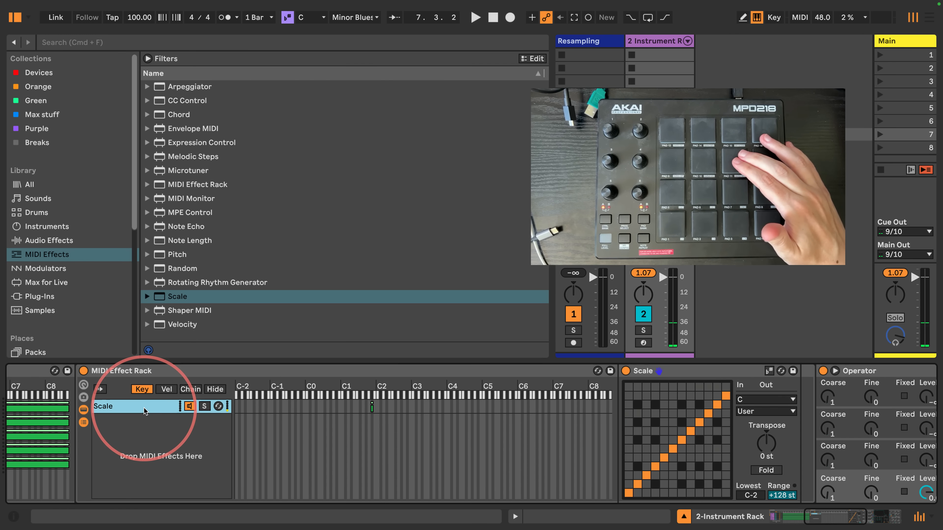
left_click(638, 492)
left_click(647, 494)
left_click(656, 493)
left_click(664, 493)
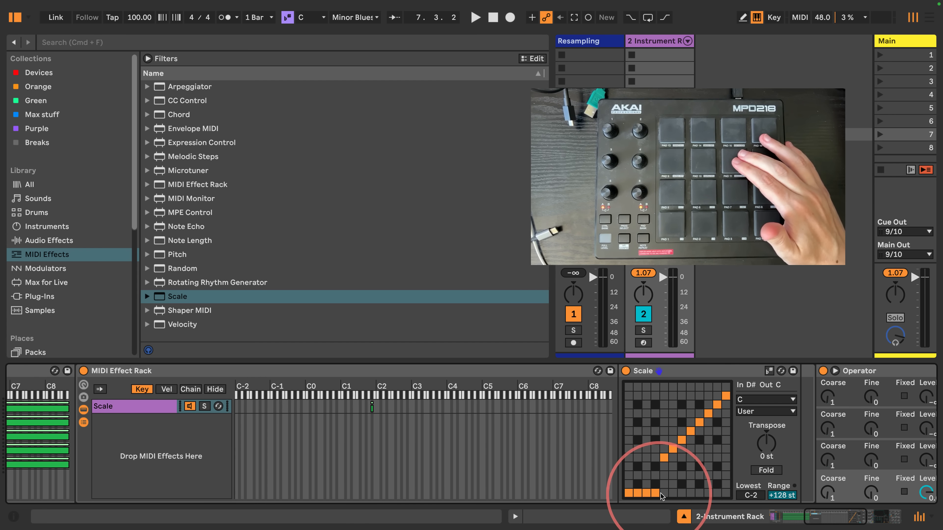
left_click(672, 493)
left_click(681, 493)
left_click(690, 493)
left_click(699, 493)
left_click(709, 493)
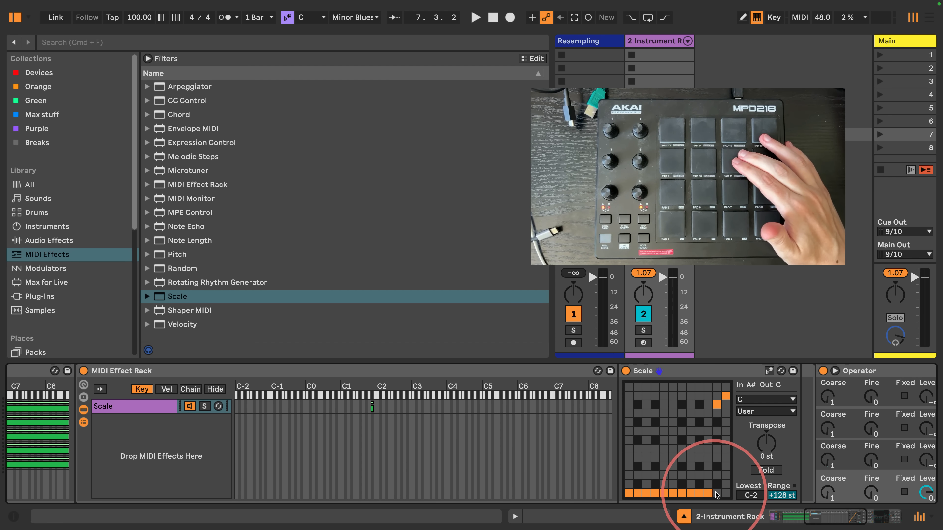
left_click(717, 493)
left_click(726, 493)
Step: Insert a Chord device before Operator and a Pitch device ahead of it, set to +12 st
left_click(844, 519)
left_click_drag(844, 519, 865, 518)
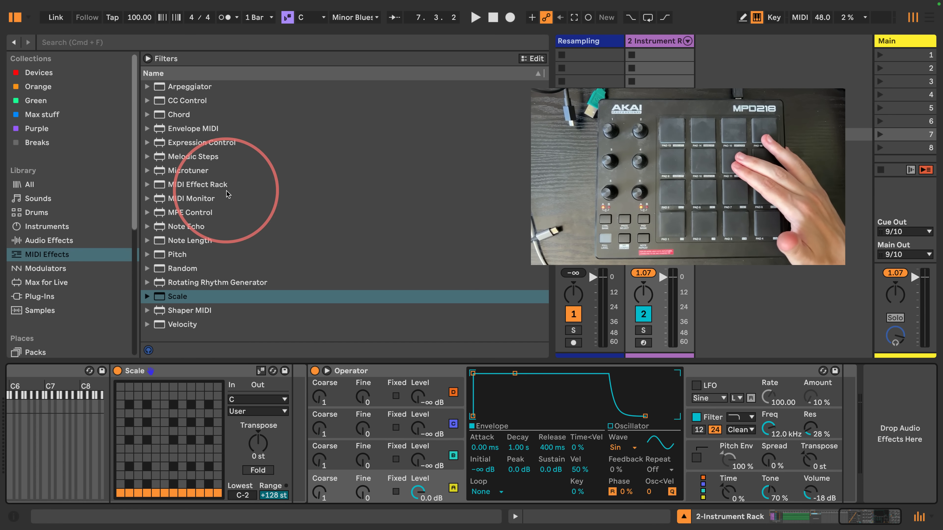
left_click_drag(160, 115, 285, 400)
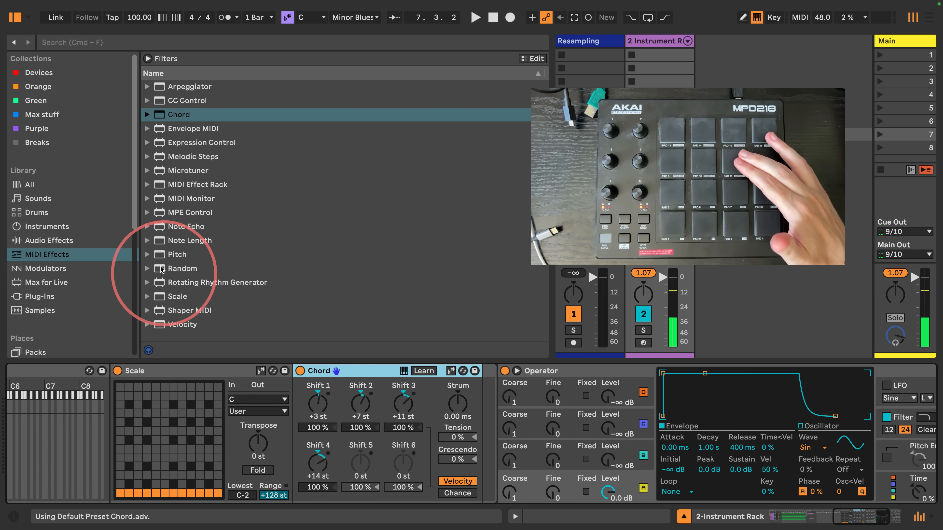
left_click_drag(175, 255, 320, 431)
left_click(350, 447)
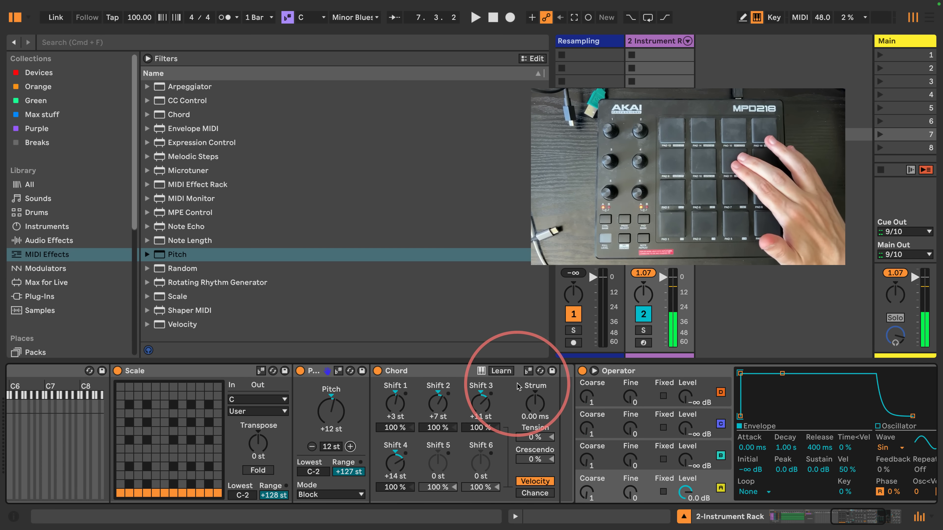
Step: Insert a Random device between Chord and Operator, make it follow the current scale, and set its Chance to 100 %
left_click_drag(163, 269, 560, 414)
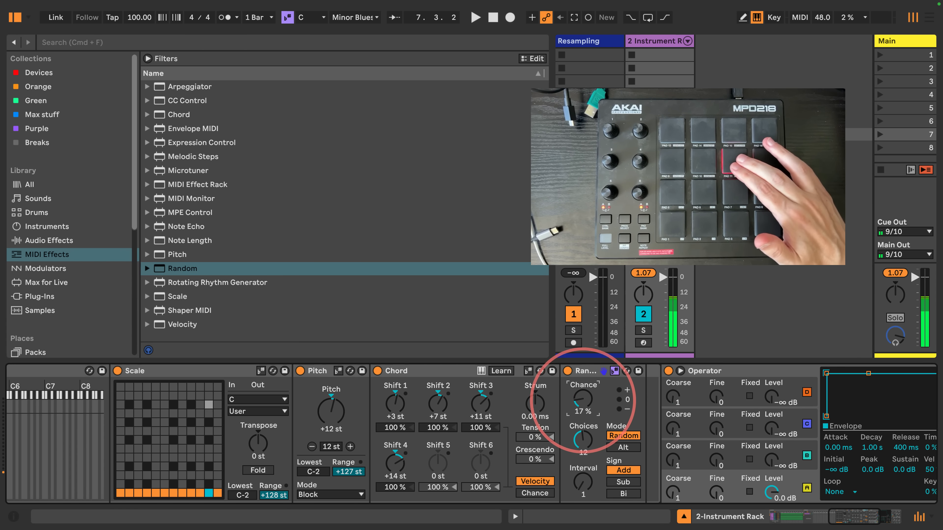
left_click_drag(583, 407, 583, 402)
left_click_drag(838, 519, 877, 518)
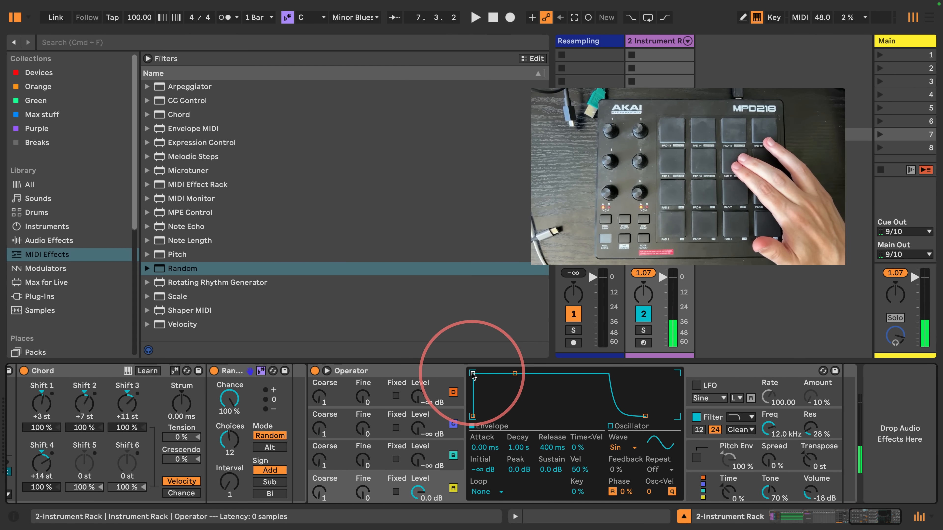
Step: Insert Note Length before Operator with length 1.77 s, and give oscillator A a SwD wave with 1.61 s attack and 13.9 s release
left_click_drag(473, 373, 515, 373)
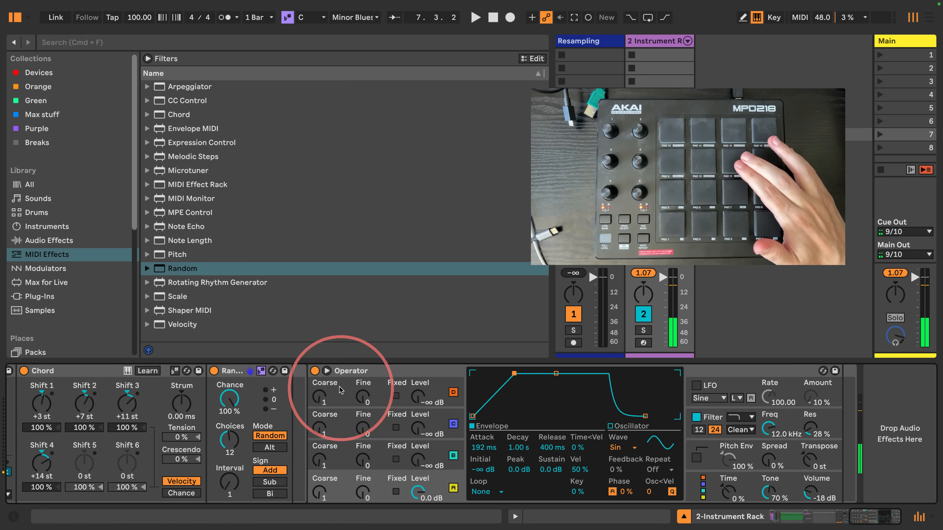
left_click_drag(186, 241, 318, 439)
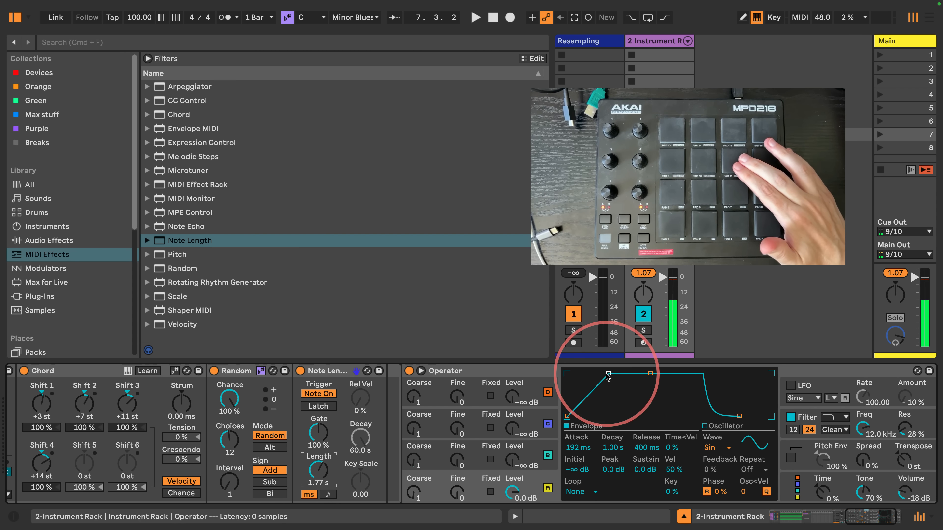
left_click_drag(608, 374, 621, 374)
mouse_move(646, 449)
left_mouse_down()
mouse_move(646, 431)
mouse_move(646, 451)
left_mouse_up()
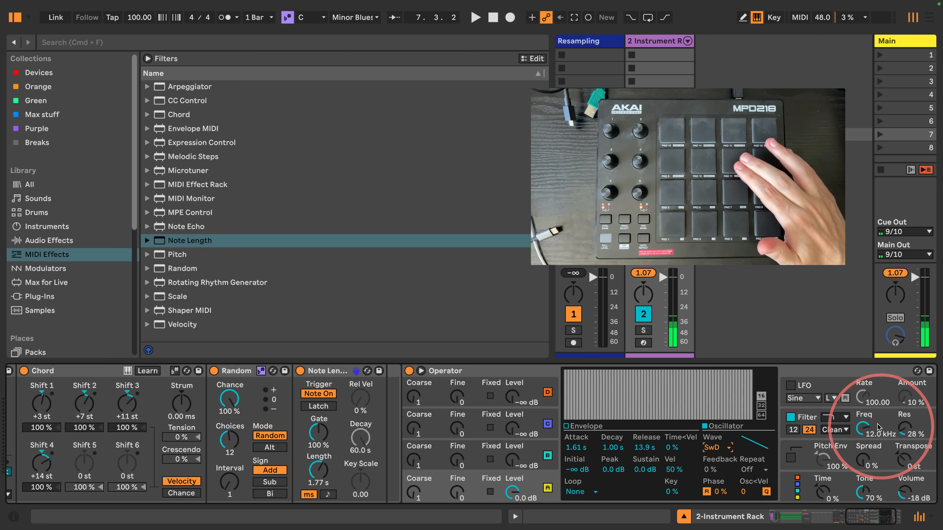
Step: Set Operator's filter to 961 Hz with envelope attack 192 ms, decay 60 s, sustain 100 %, release 719 ms and envelope amount 43 %
left_click_drag(863, 427, 863, 444)
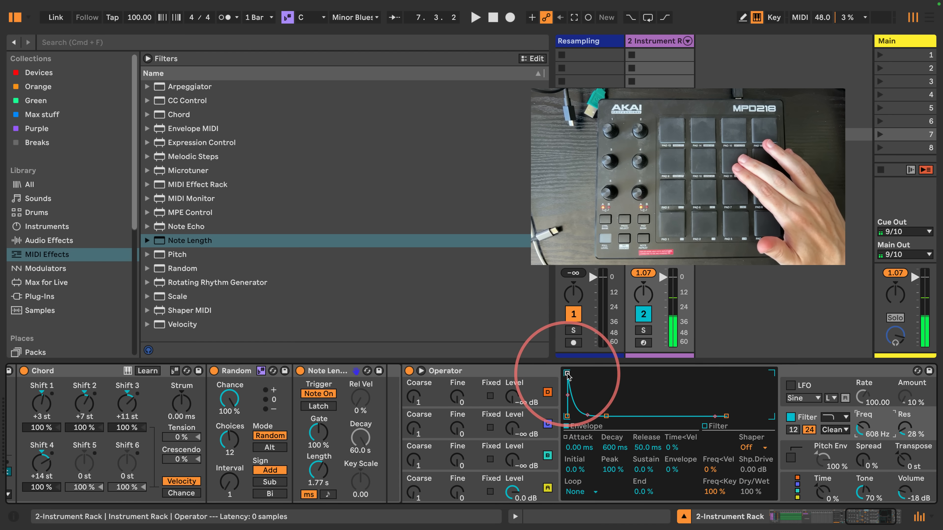
left_click_drag(567, 374, 609, 373)
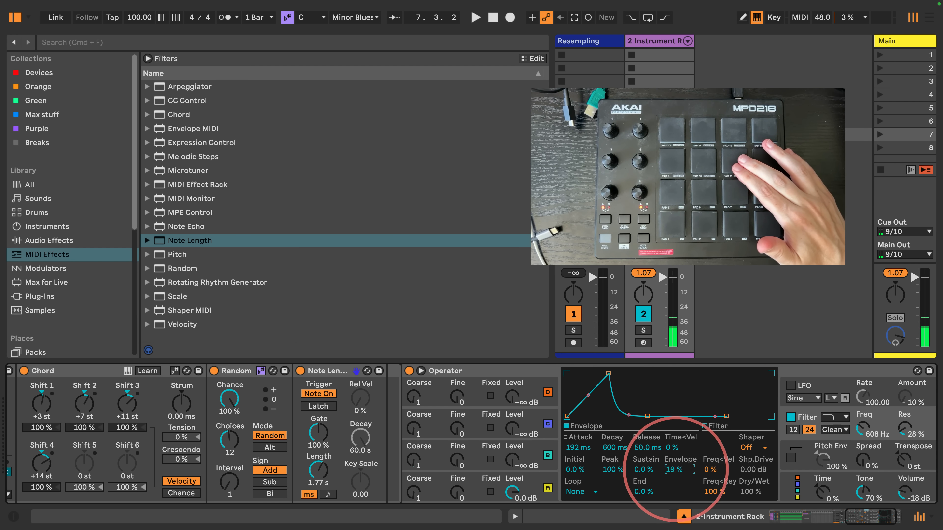
left_click_drag(676, 470, 676, 466)
left_click_drag(648, 416, 677, 374)
left_click_drag(726, 416, 742, 417)
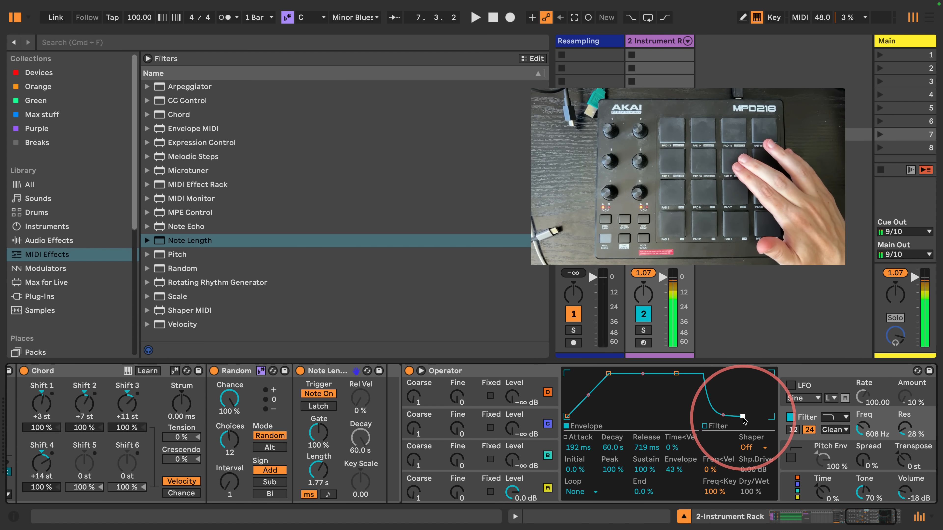
left_click_drag(864, 427, 863, 418)
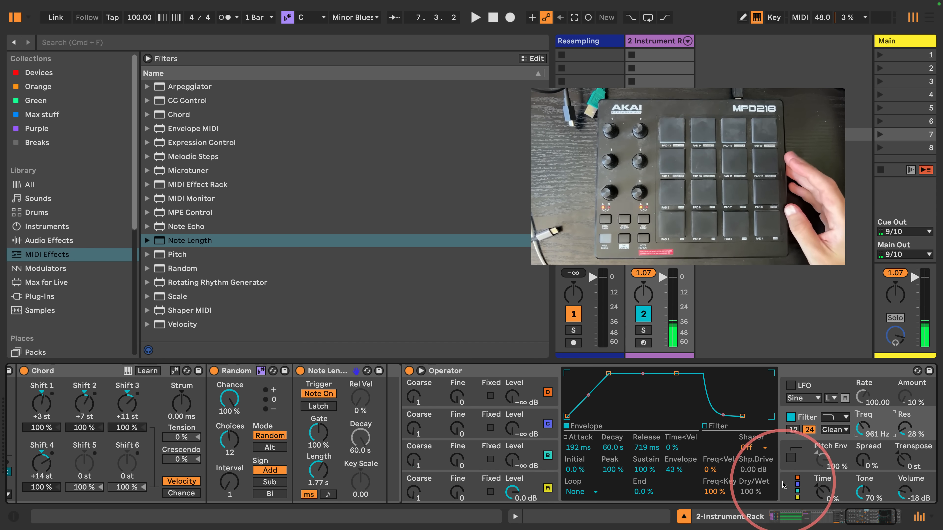
Step: Switch Operator to the algorithm with all oscillators in parallel and make oscillator B a finely detuned copy of oscillator A
left_click(797, 492)
left_click(746, 386)
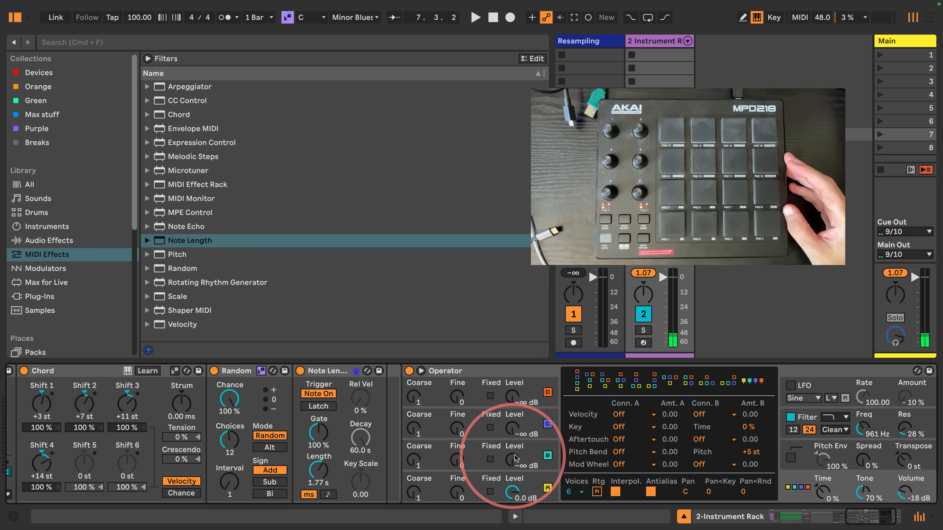
left_click(540, 450)
right_click(539, 451)
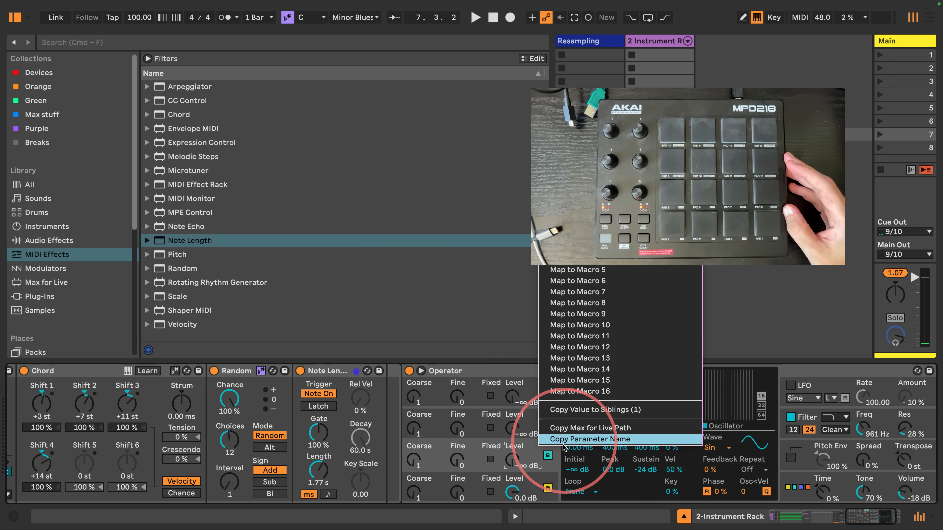
left_click(577, 440)
right_click(594, 395)
left_click(534, 413)
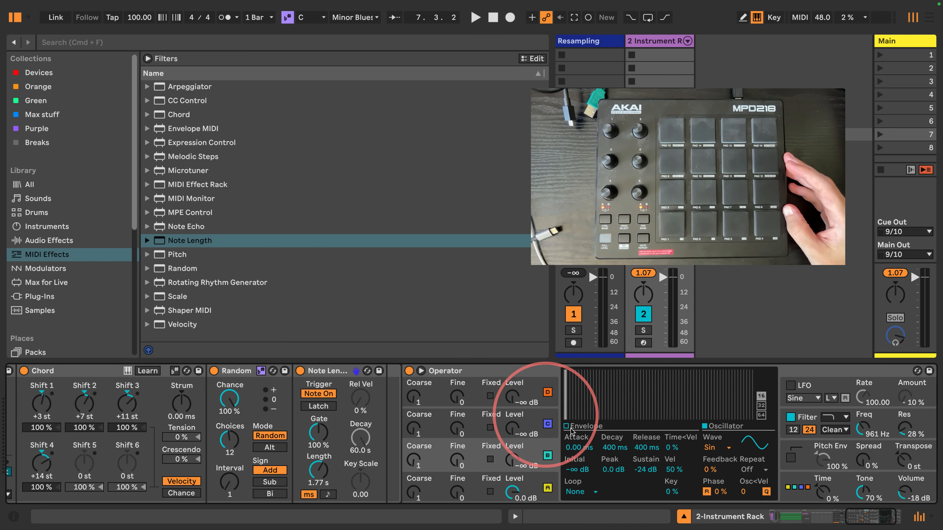
left_click(580, 427)
right_click(603, 396)
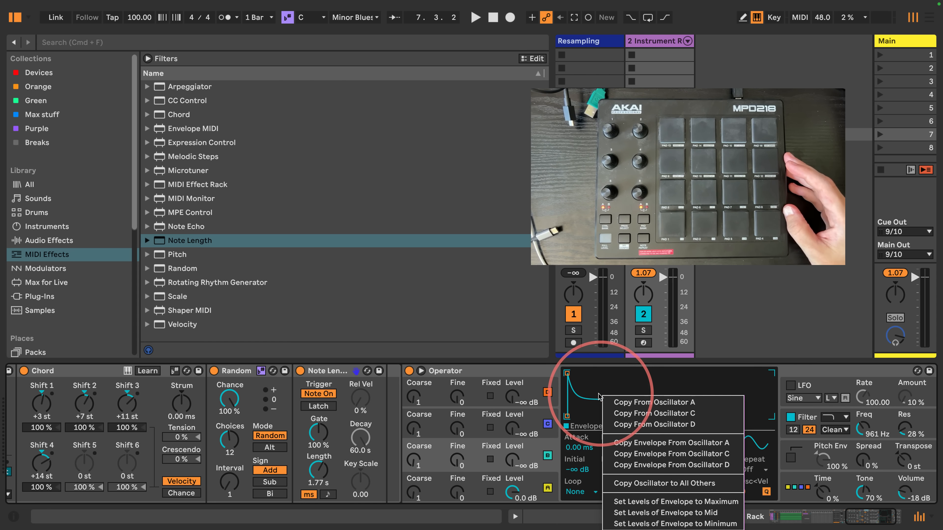
left_click(612, 404)
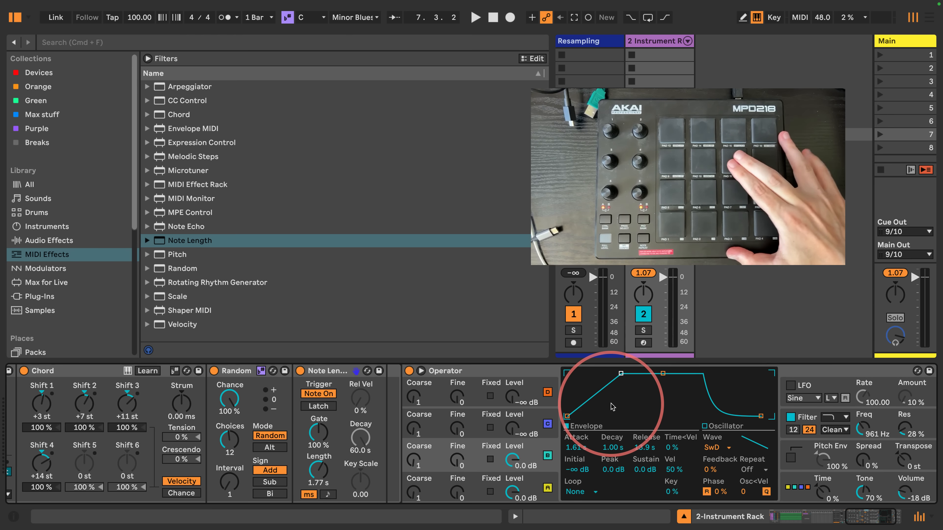
left_click_drag(457, 462, 457, 451)
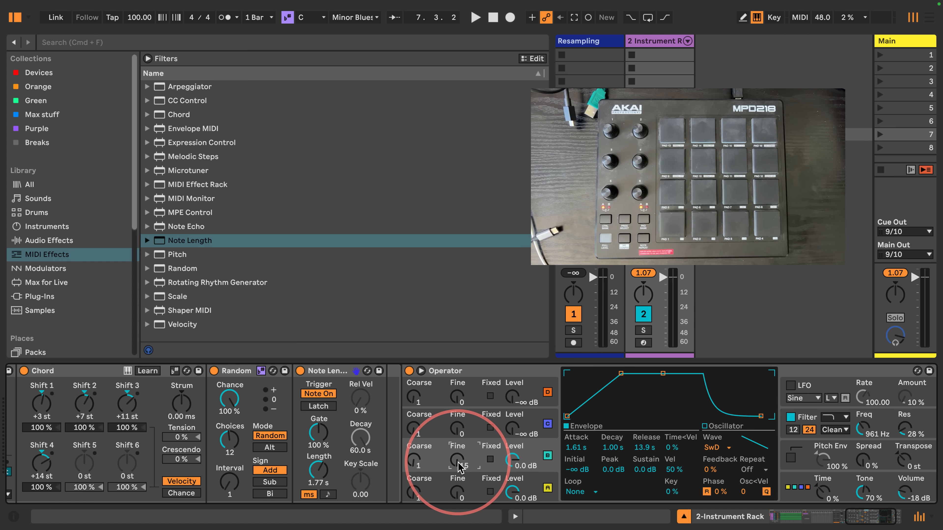
Step: Return to the Instrument Rack's chain list and look through the devices of each chain
scroll(271, 449, "left", 15)
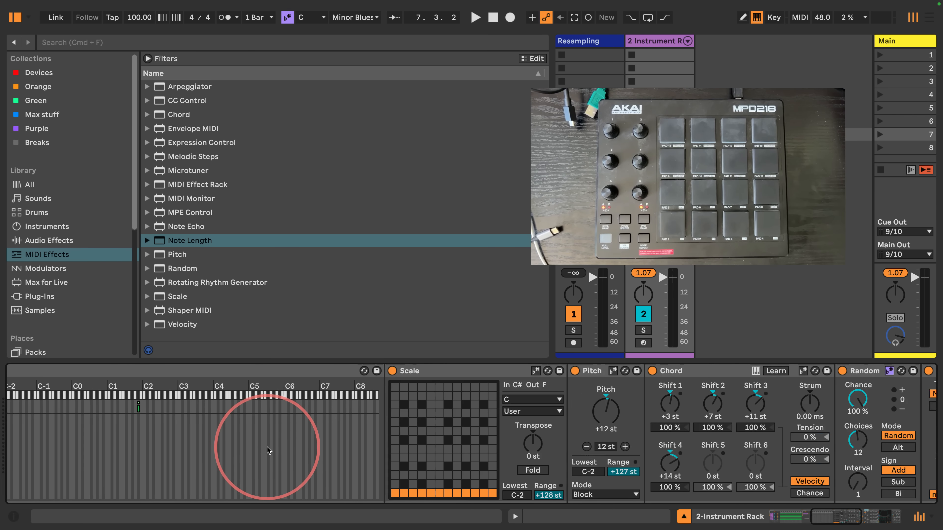
scroll(269, 450, "left", 10)
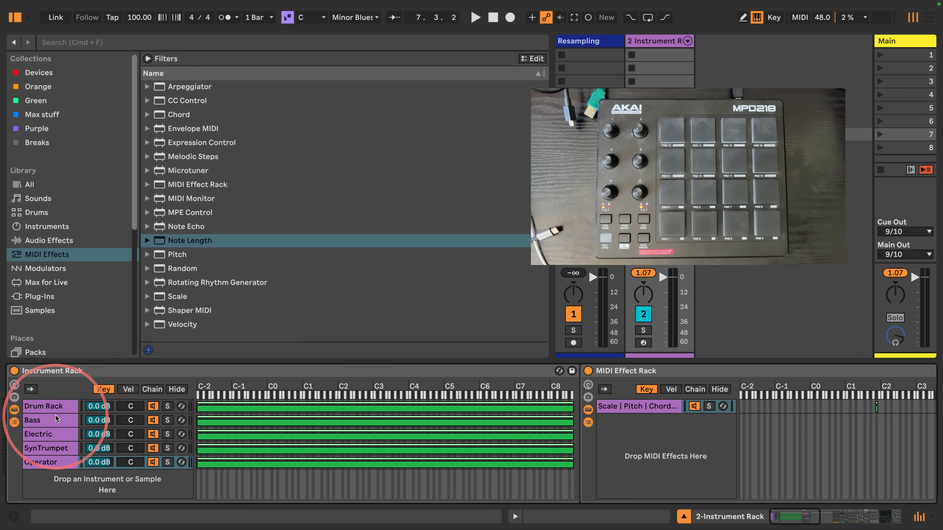
left_click(44, 406)
left_click(44, 420)
left_click(44, 435)
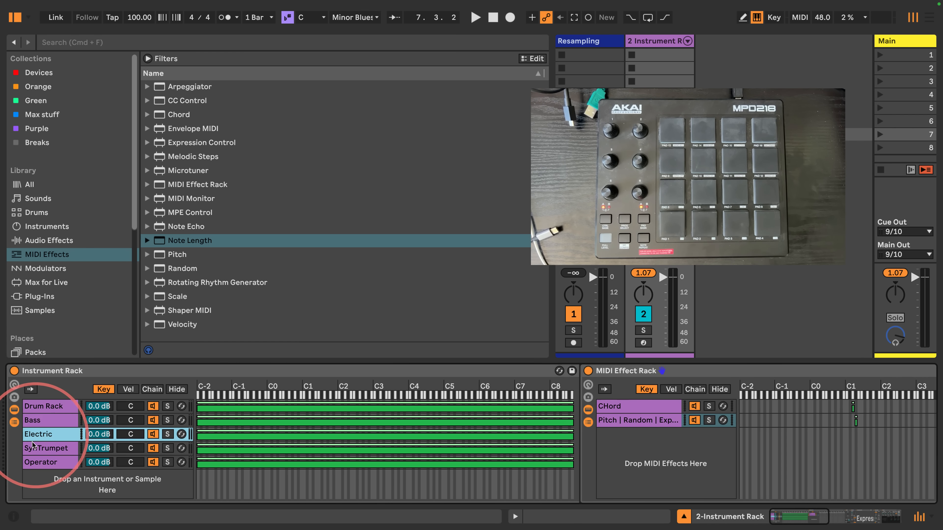
left_click(44, 449)
left_click(38, 463)
left_click(40, 448)
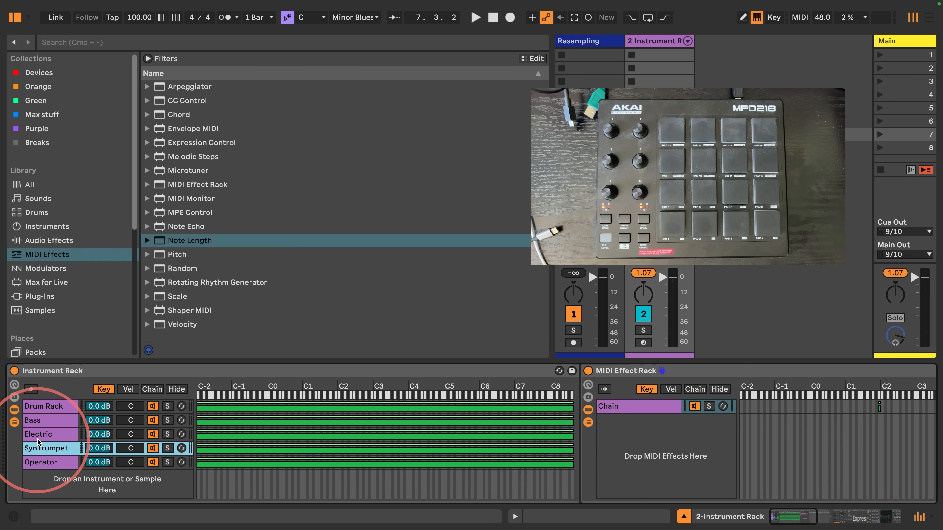
left_click(42, 434)
left_click(42, 422)
Step: Add a Drum Buss audio effect to the Drum Rack chain
left_click(44, 407)
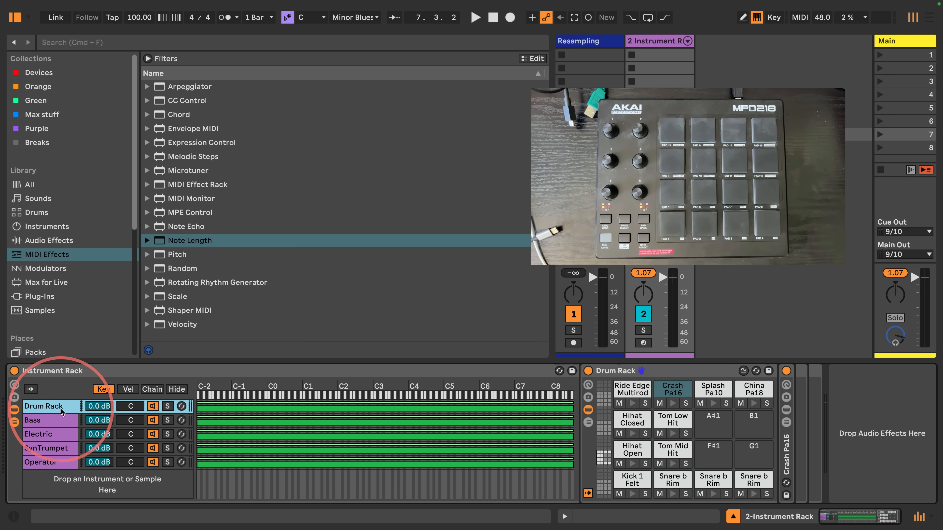
scroll(56, 223, "down", 5)
left_click(49, 171)
scroll(193, 223, "down", 8)
left_click_drag(187, 210, 54, 405)
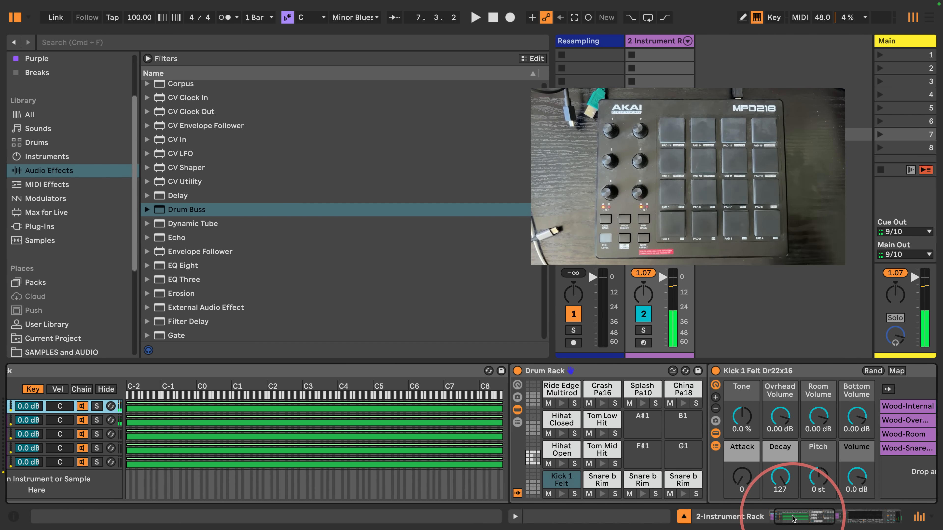
Step: Collapse the Drum Rack device and set Drum Buss Transients to 0.52 and Drive to 0 %
left_click_drag(793, 518, 828, 526)
left_click(118, 410)
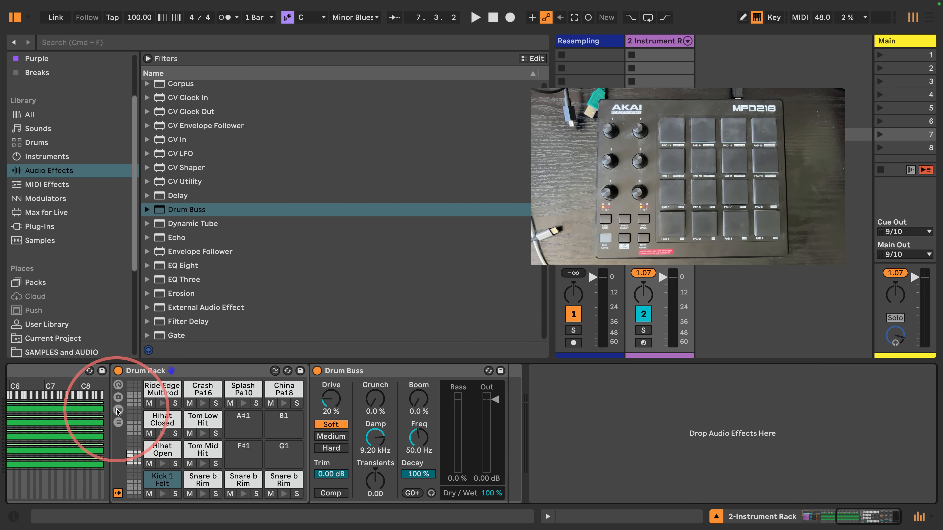
double_click(133, 371)
left_click_drag(854, 514, 799, 514)
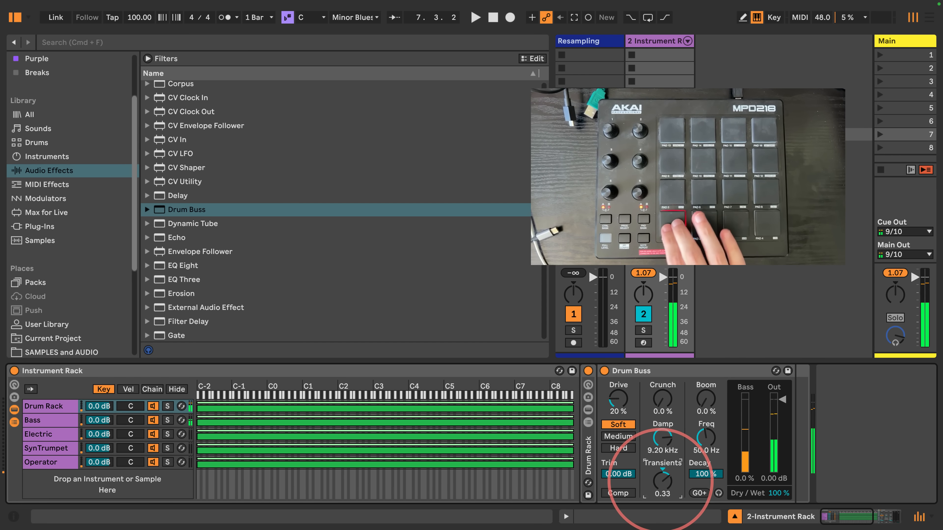
left_click_drag(663, 481, 663, 471)
left_click_drag(618, 396, 619, 412)
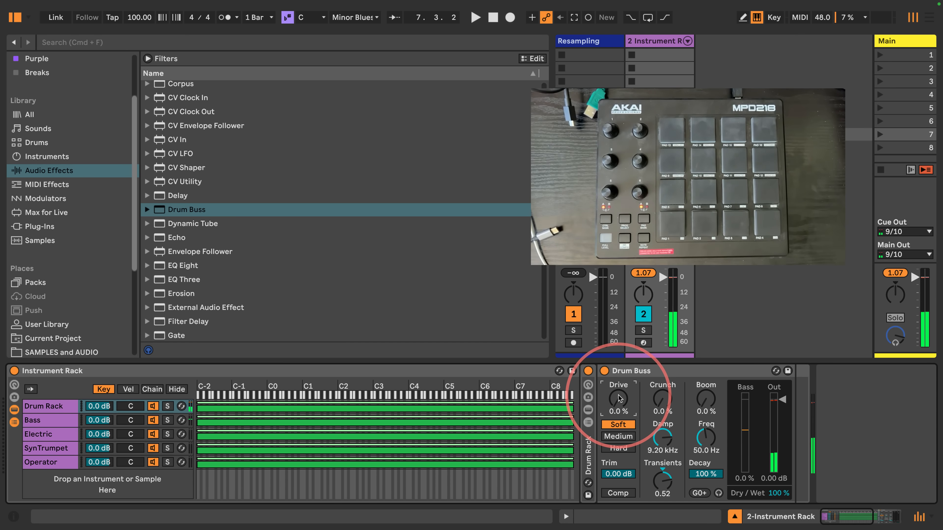
Step: Group all devices of the Bass chain into a nested Instrument Rack and collapse that rack
left_click(50, 421)
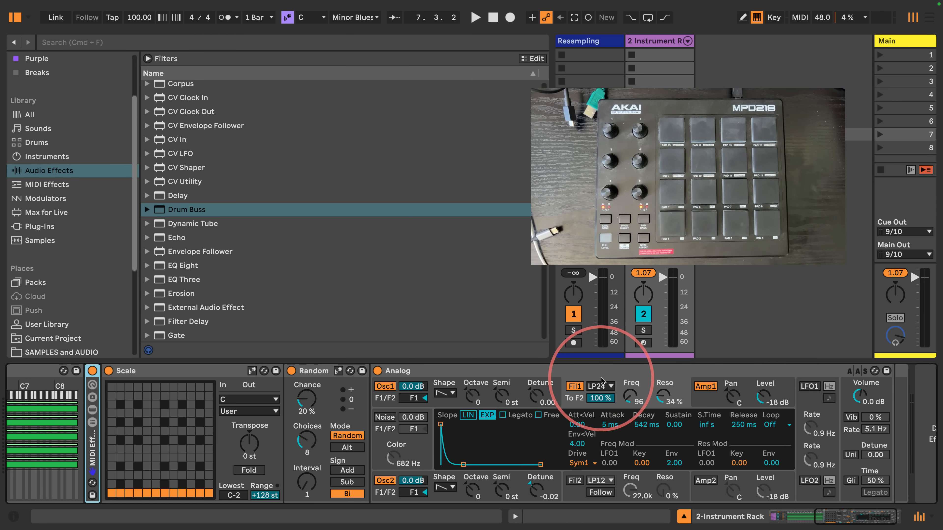
left_click(582, 373)
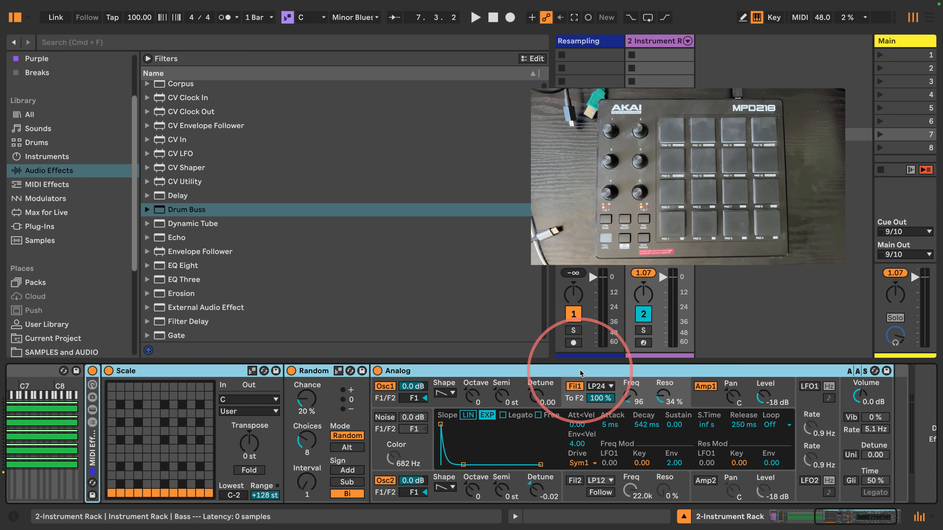
key("super+g")
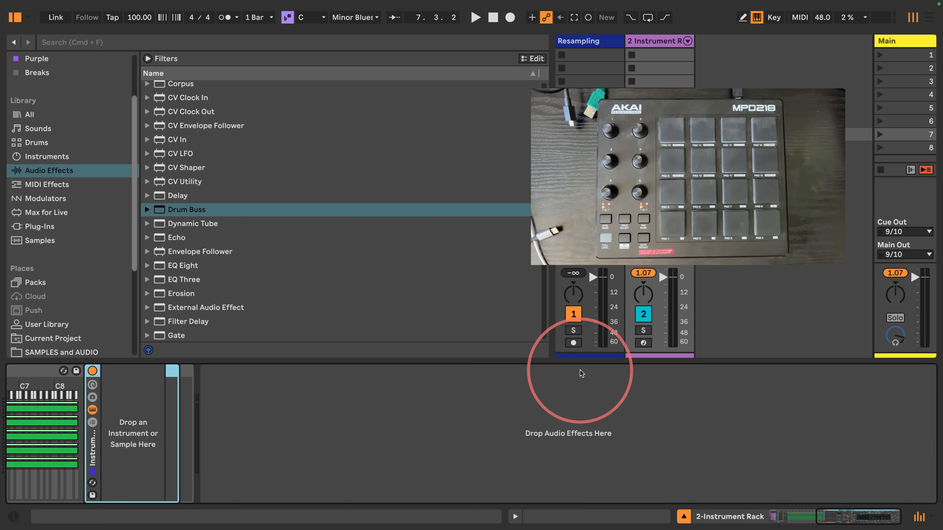
double_click(93, 453)
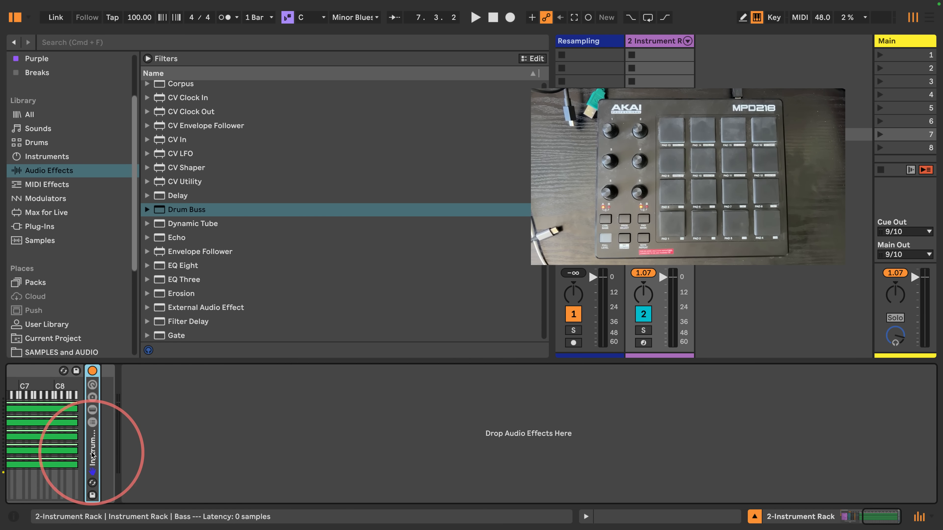
Step: Add a Saturator followed by a Limiter after the nested rack in the Bass chain
scroll(279, 434, "left", 10)
scroll(196, 264, "down", 10)
scroll(197, 267, "down", 4)
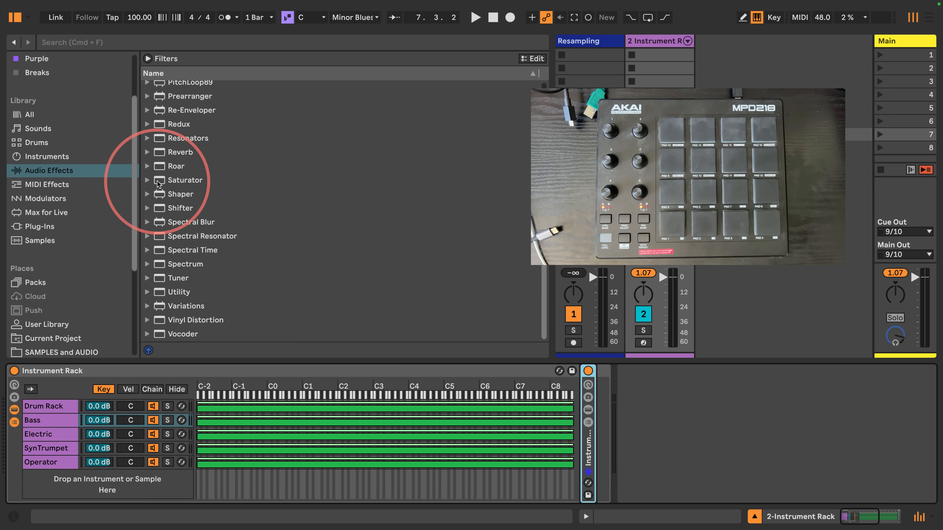
left_click_drag(158, 183, 593, 444)
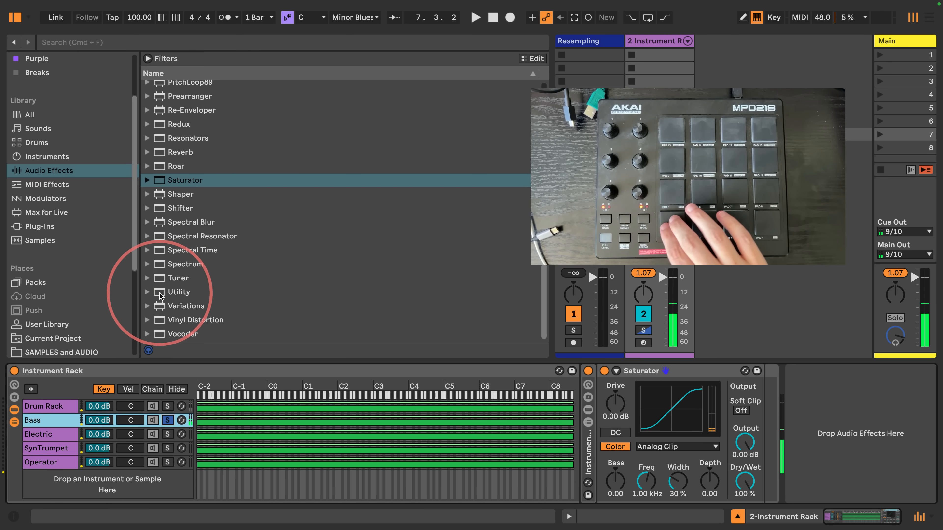
scroll(158, 223, "up", 6)
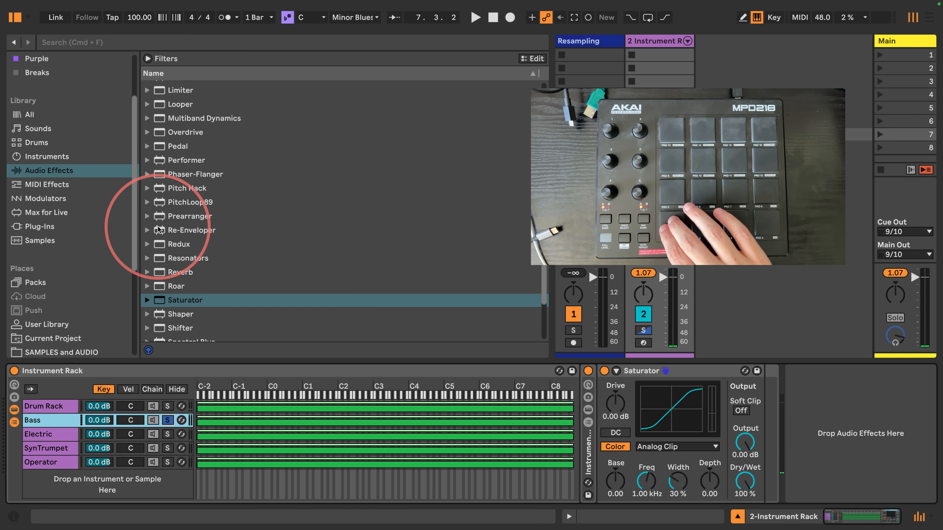
left_click_drag(169, 177, 765, 416)
Step: Turn on the Saturator's Soft Clip, set its Drive to 14.3 dB and unsolo the Bass chain
left_click(742, 411)
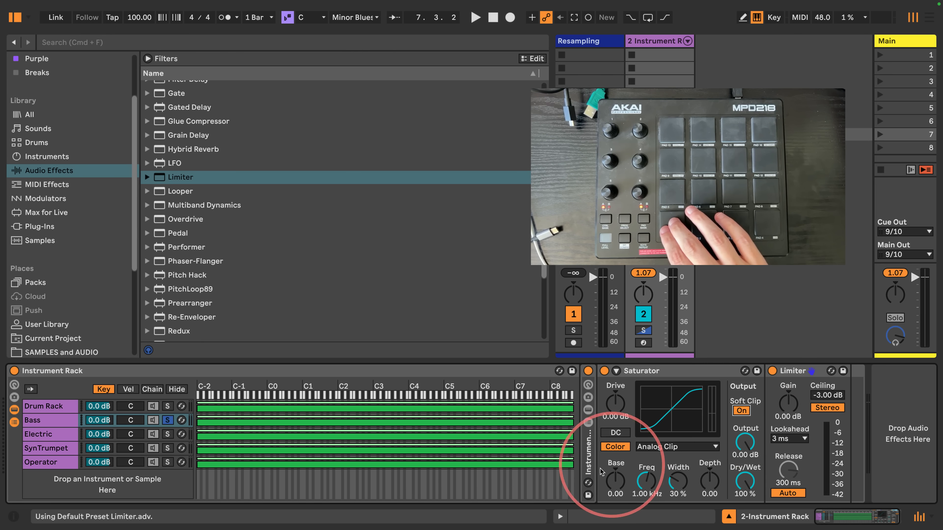
left_click_drag(615, 404, 615, 374)
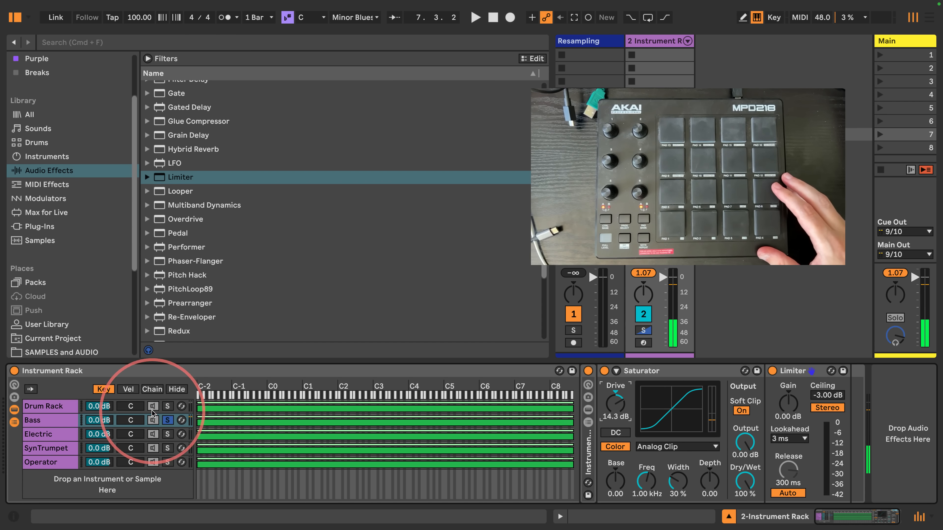
left_click(167, 421)
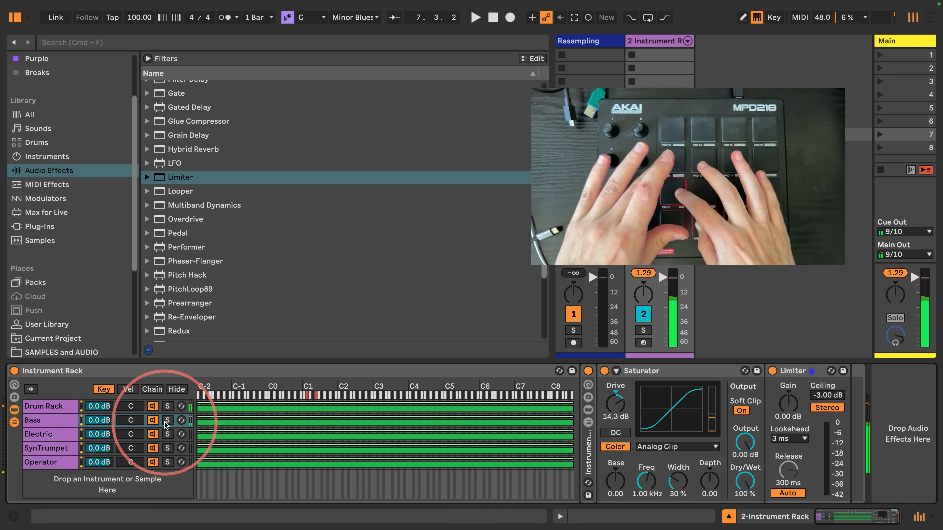
Step: Show the Electric chain's devices and collapse its MIDI Effect Rack and Electric instrument
left_click(38, 434)
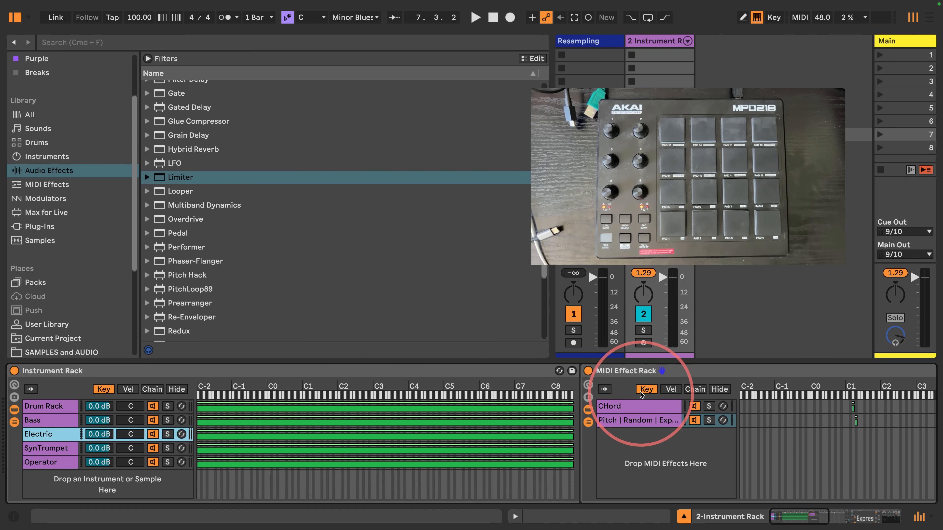
double_click(609, 372)
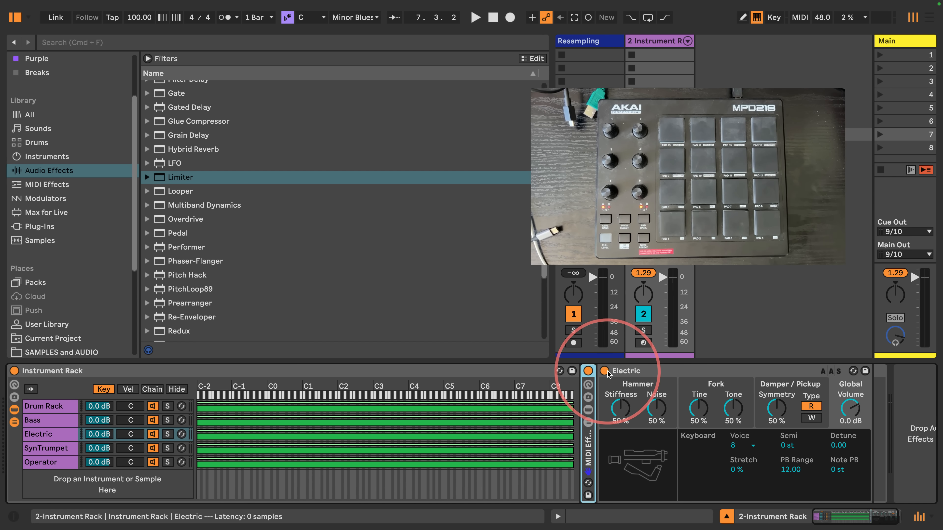
double_click(627, 372)
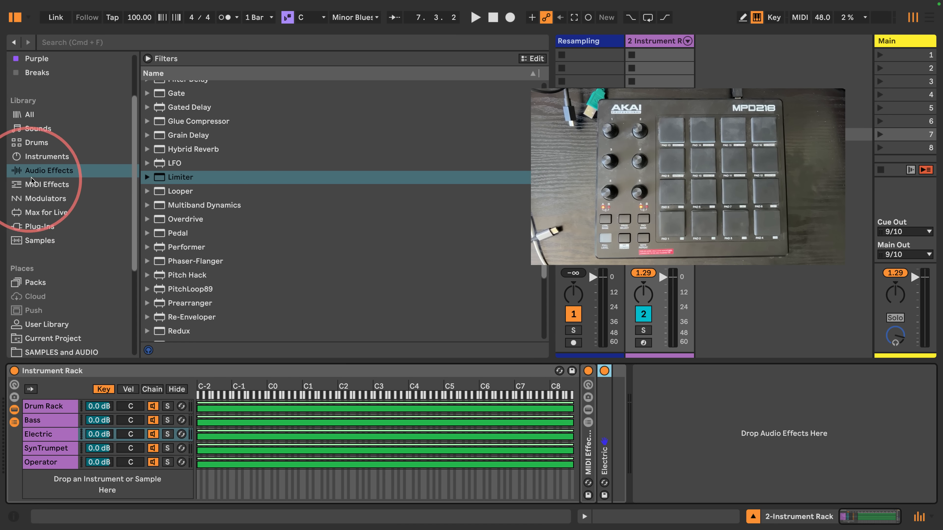
Step: Add an Amp after the Electric instrument and solo the Electric chain
scroll(210, 216, "up", 10)
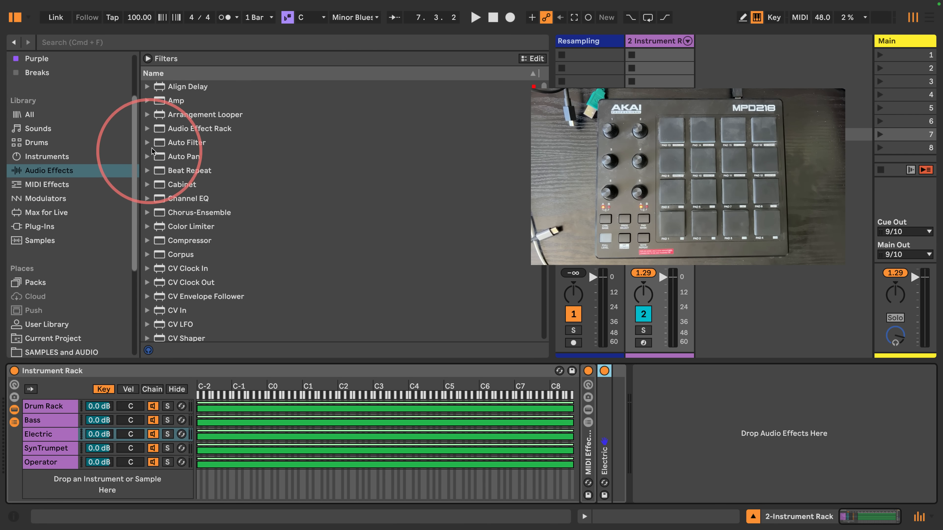
left_click_drag(164, 100, 614, 452)
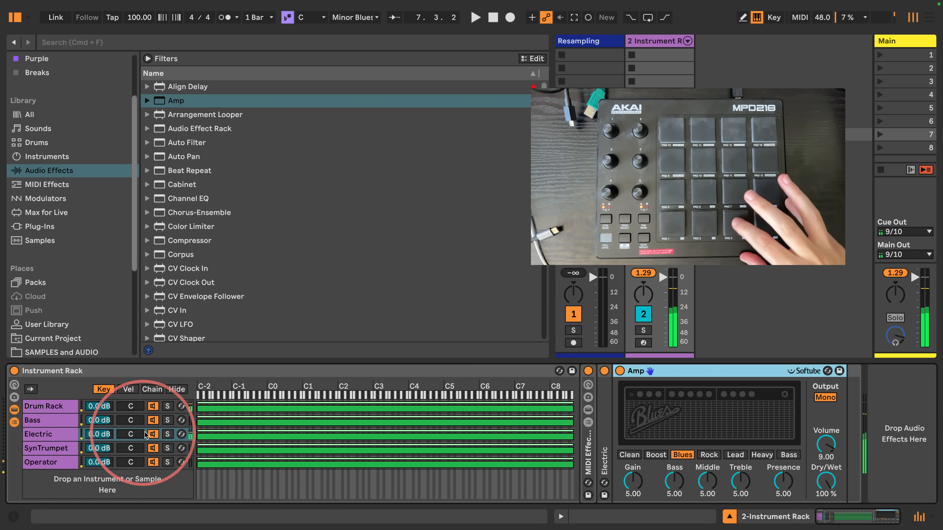
left_click(168, 434)
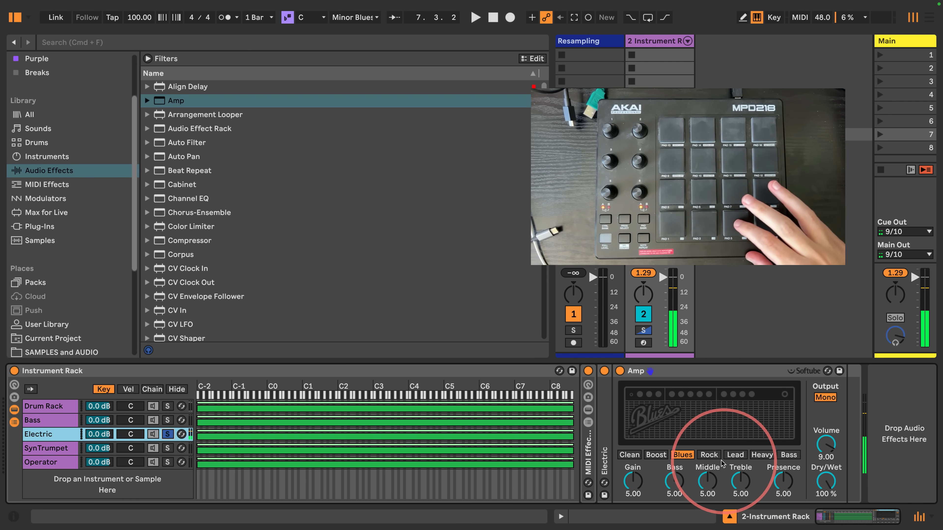
Step: Switch the Amp to the Rock model, set its Gain to 1.83 and Bass to 0.00, and unsolo the Electric chain
left_click(709, 454)
mouse_move(630, 482)
left_mouse_down()
mouse_move(629, 507)
mouse_move(629, 475)
mouse_move(683, 506)
mouse_move(682, 520)
left_mouse_up()
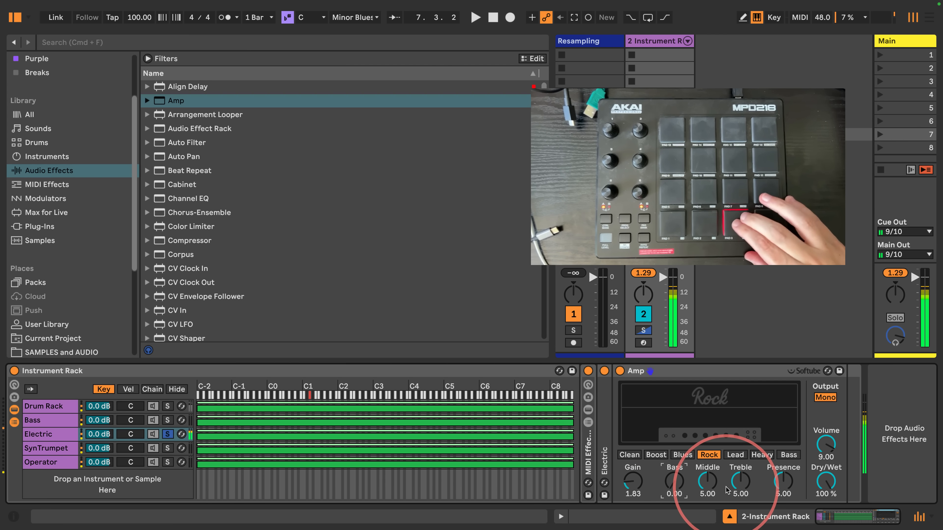
left_click(826, 398)
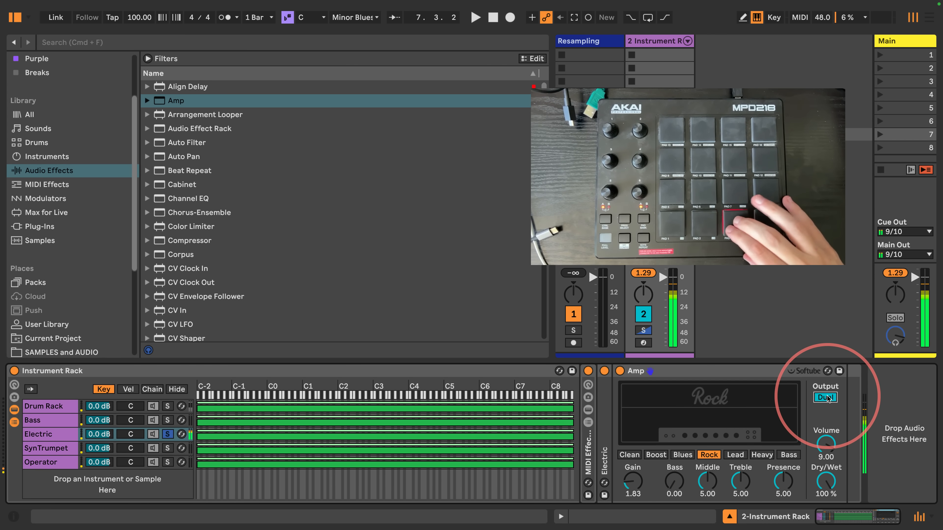
left_click(825, 398)
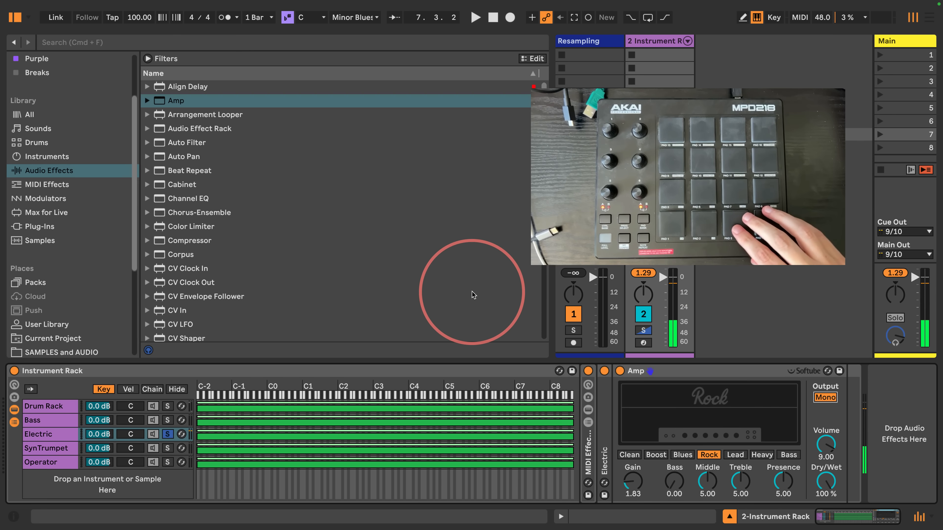
left_click(167, 435)
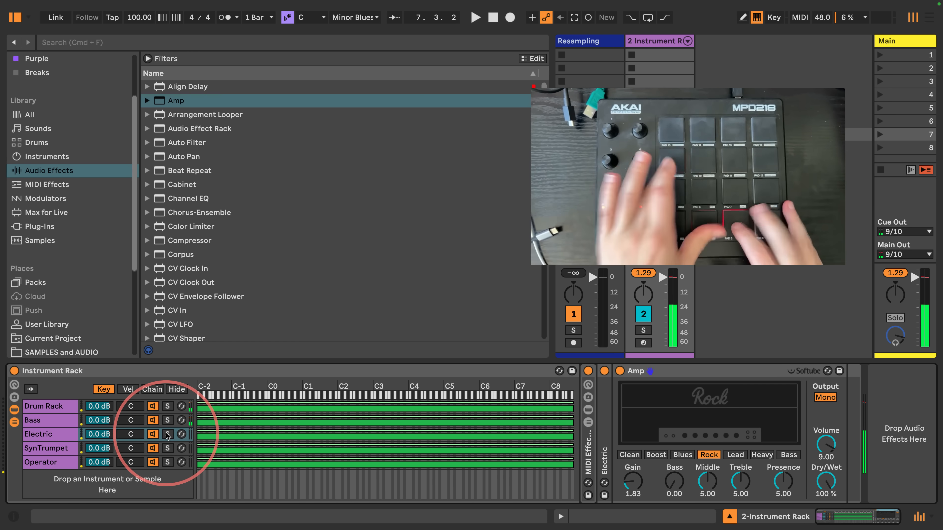
Step: Add a Limiter to the Main track and return to the Instrument Rack track's devices
scroll(222, 227, "down", 10)
left_click_drag(181, 226, 906, 41)
left_click(654, 40)
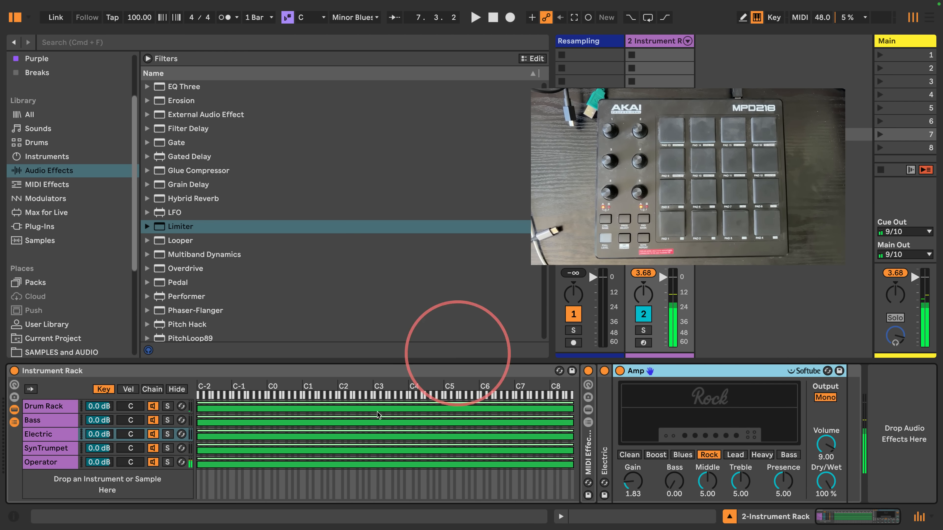
Step: Rename the Operator chain as Pad
left_click(48, 463)
key("super+r")
type("P")
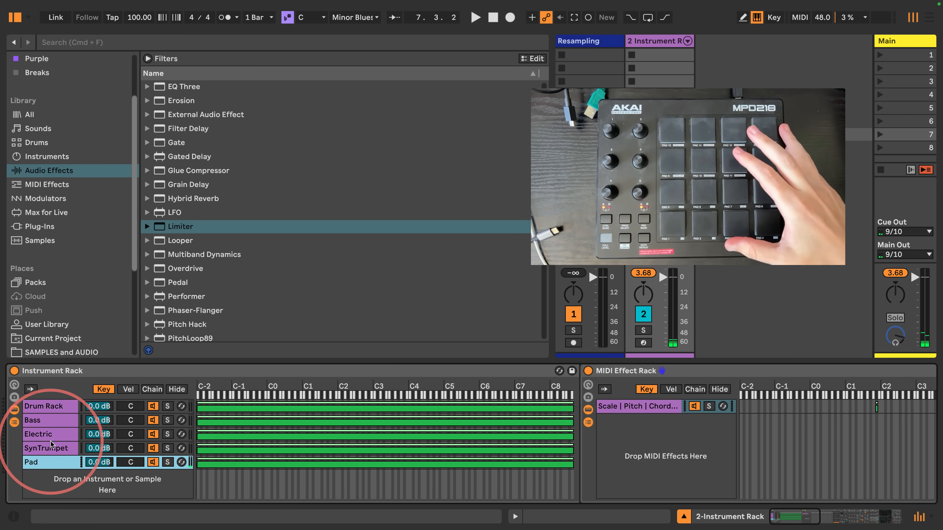
Step: Show the SynTrumpet chain's devices and collapse its MIDI Effect Rack, all its MIDI effects and Operator
left_click(43, 436)
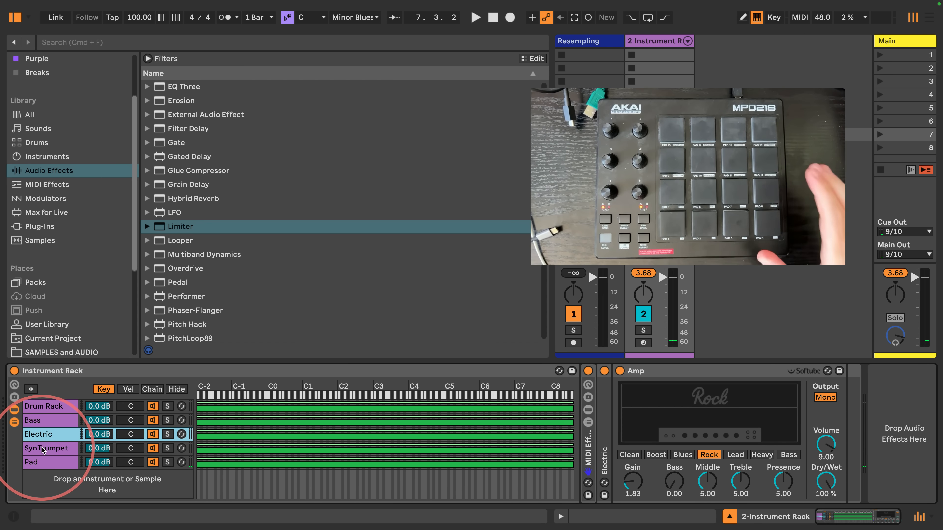
left_click(44, 450)
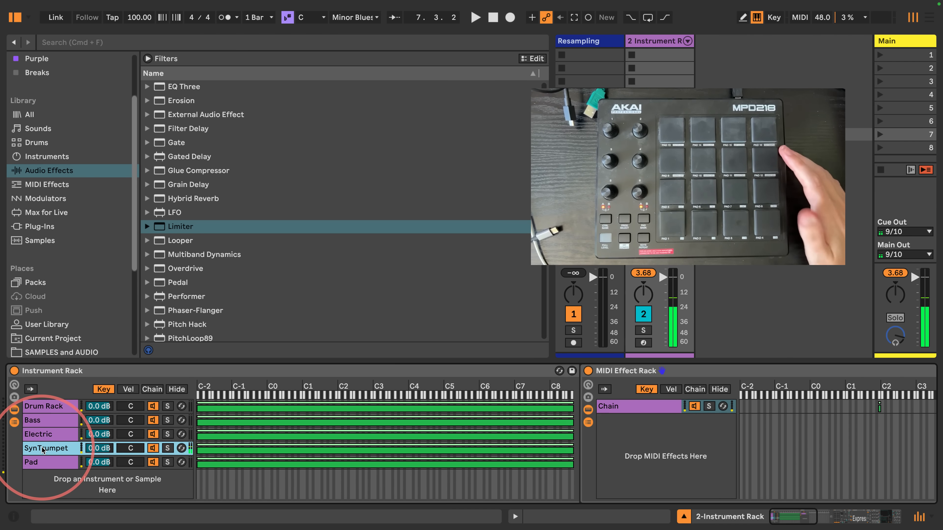
double_click(636, 372)
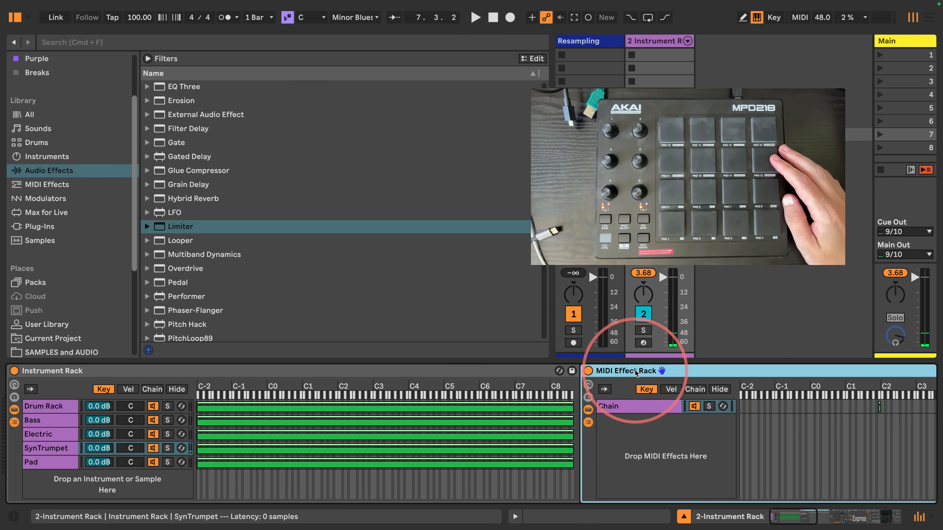
double_click(630, 373)
double_click(633, 372)
double_click(646, 373)
double_click(662, 373)
double_click(678, 373)
double_click(694, 372)
Step: Add an Overdrive followed by a Limiter after Operator in the SynTrumpet chain
scroll(197, 253, "down", 3)
left_click_drag(166, 222, 469, 401)
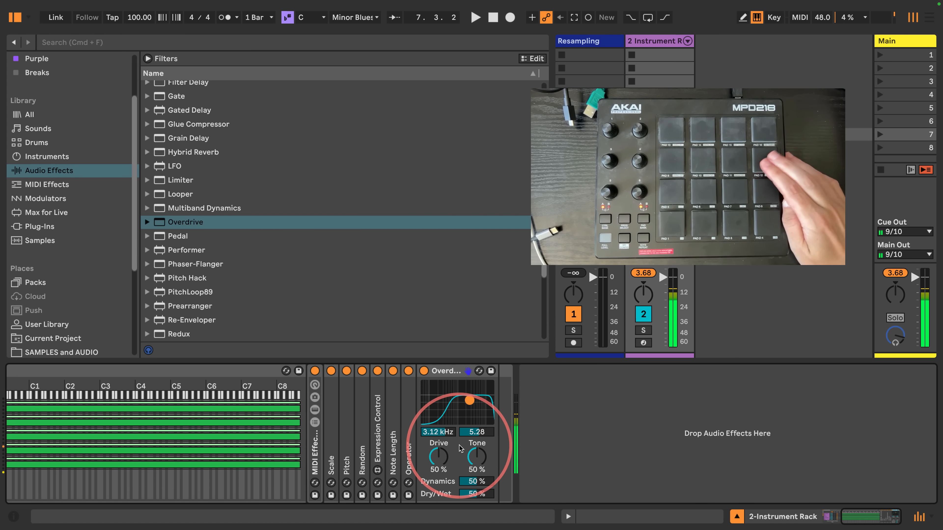
left_click_drag(180, 180, 497, 398)
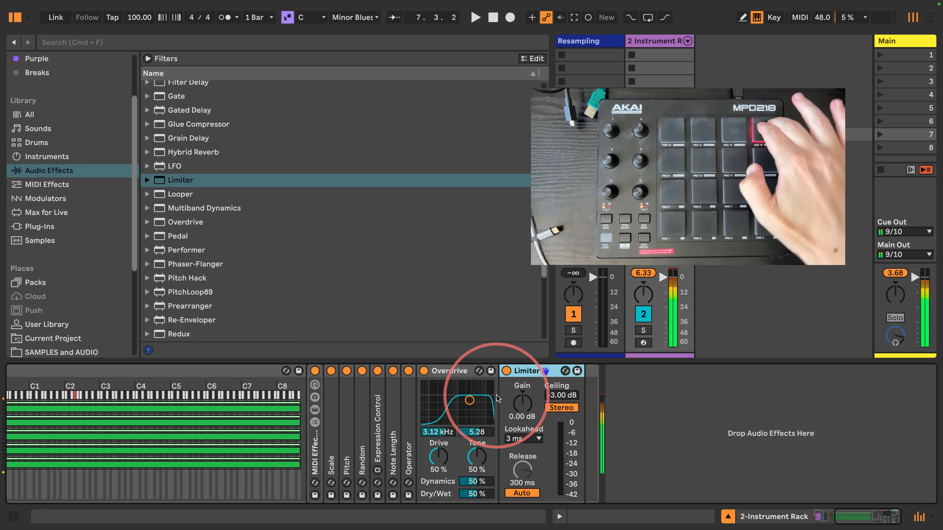
scroll(498, 399, "left", 10)
Step: In the Pad chain's Operator, set the filter frequency to 329 Hz and the resonance to 0%
left_click(39, 462)
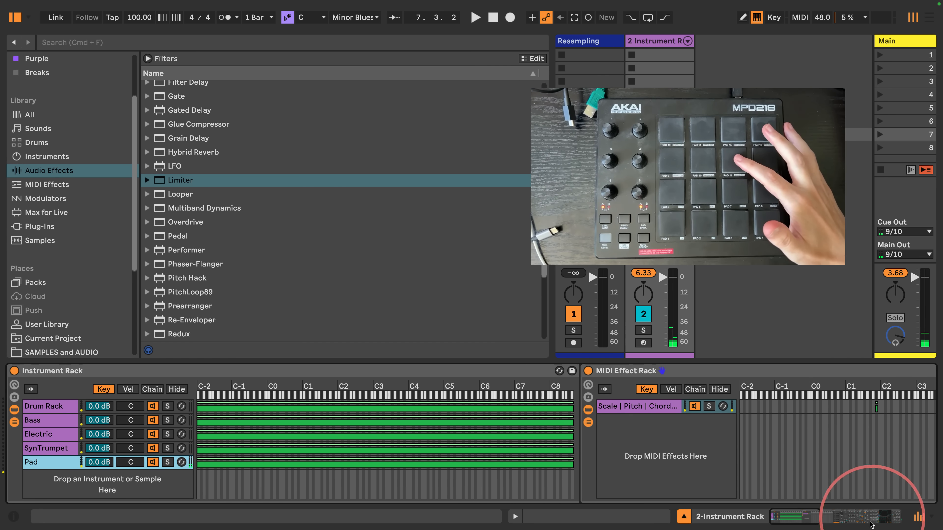
left_click_drag(808, 521, 877, 520)
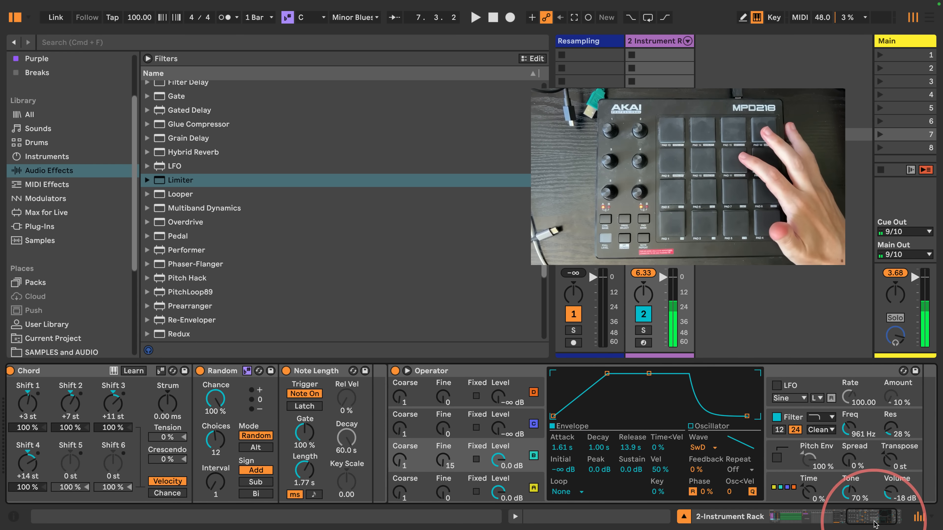
left_click_drag(849, 429, 848, 454)
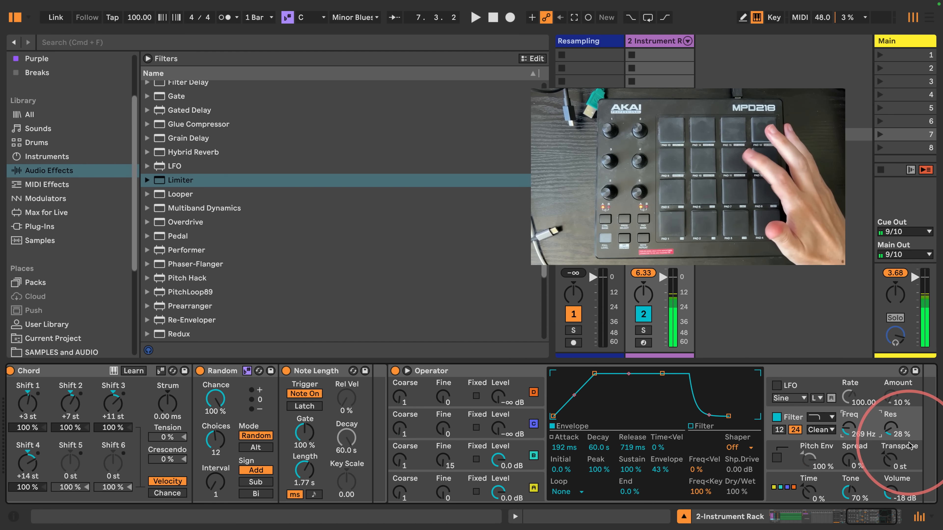
left_click_drag(888, 430, 848, 429)
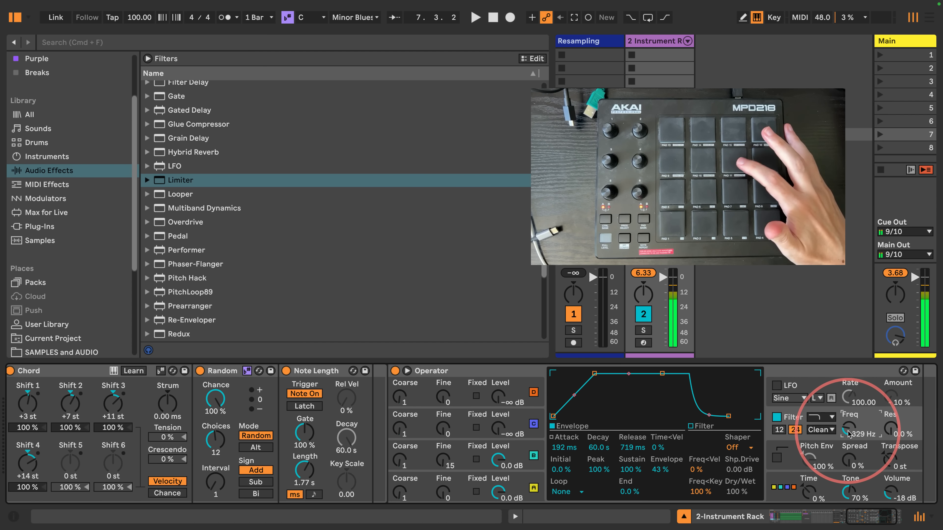
Step: Shape the Pad Operator's filter envelope with 0% sustain and a -100% decay slope, and set the envelope amount to 19%
left_click_drag(662, 373, 663, 416)
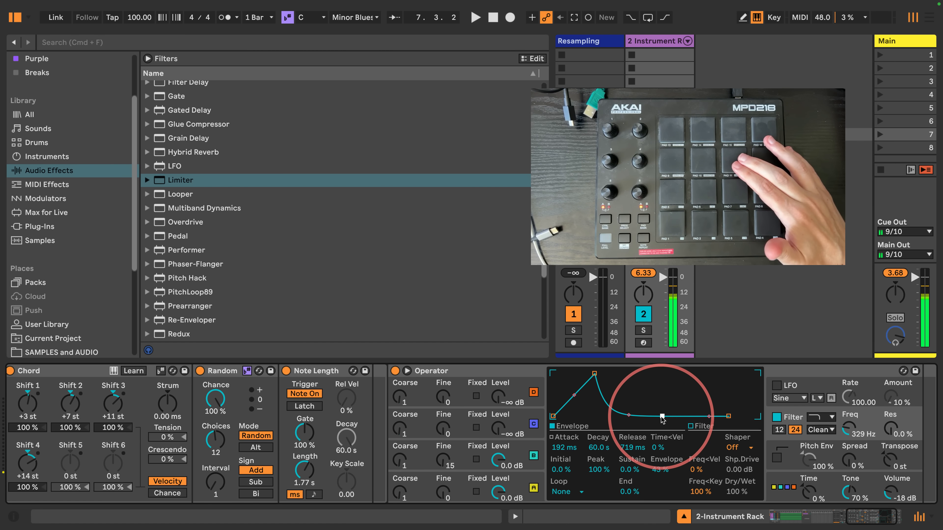
left_click_drag(629, 415, 627, 384)
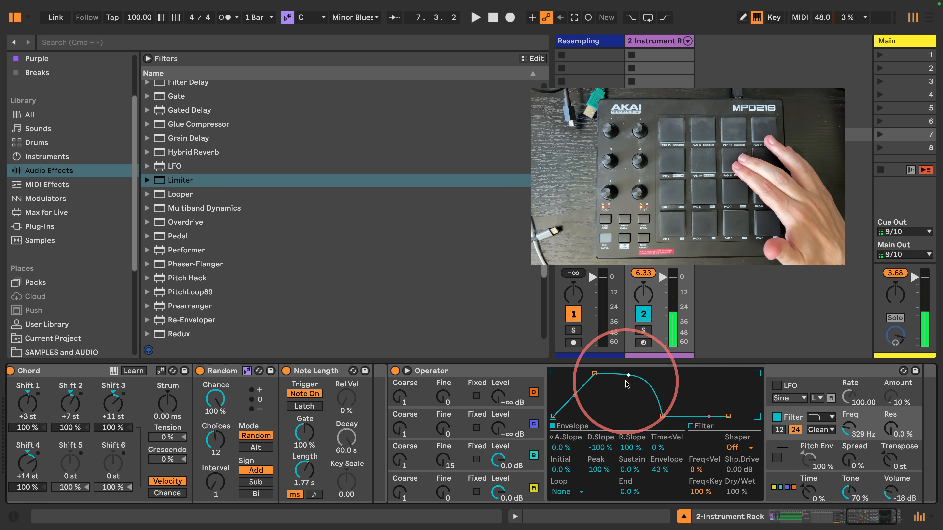
left_click_drag(660, 469, 660, 474)
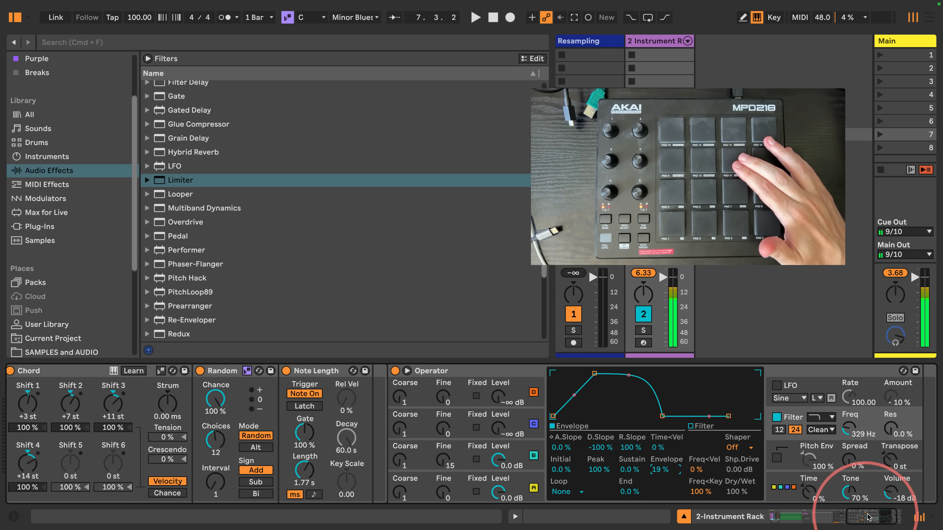
Step: Set the Pad chain's Pitch device to +7 st
left_click_drag(867, 517, 850, 518)
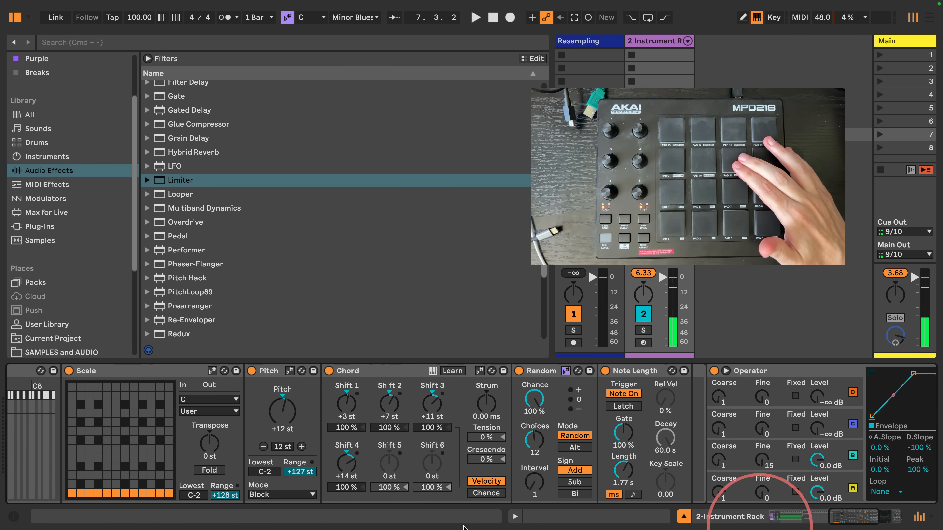
left_click(284, 409)
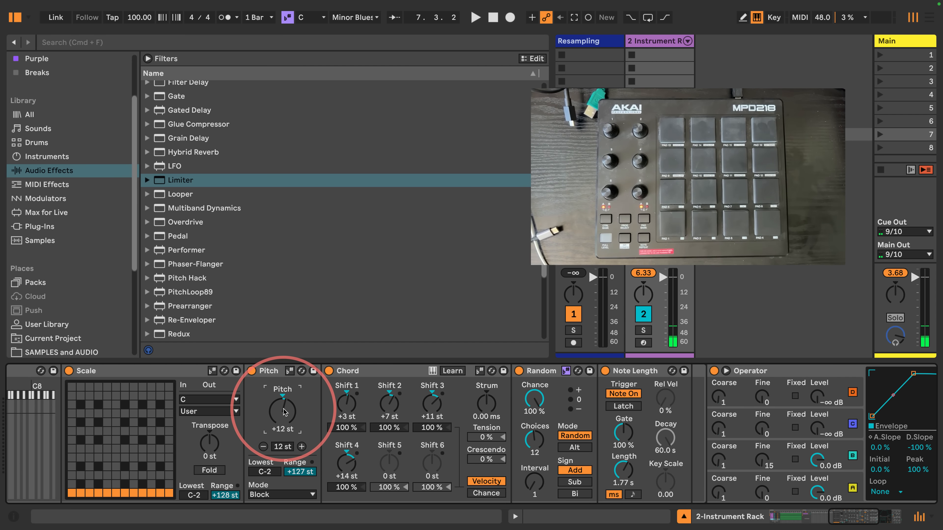
left_click_drag(284, 409, 283, 432)
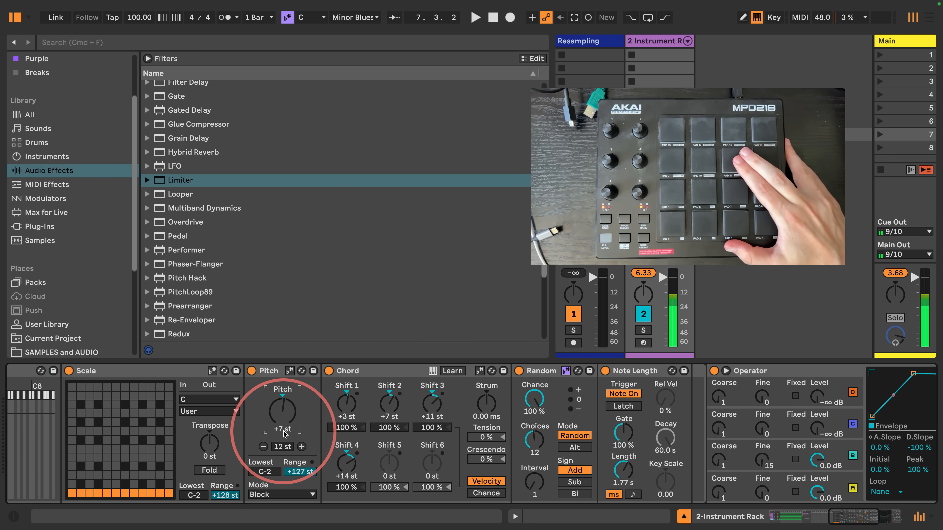
Step: Set the Pad Operator's filter envelope attack to 0 ms, lower the envelope amount and set the filter frequency to 783 Hz
left_click(853, 515)
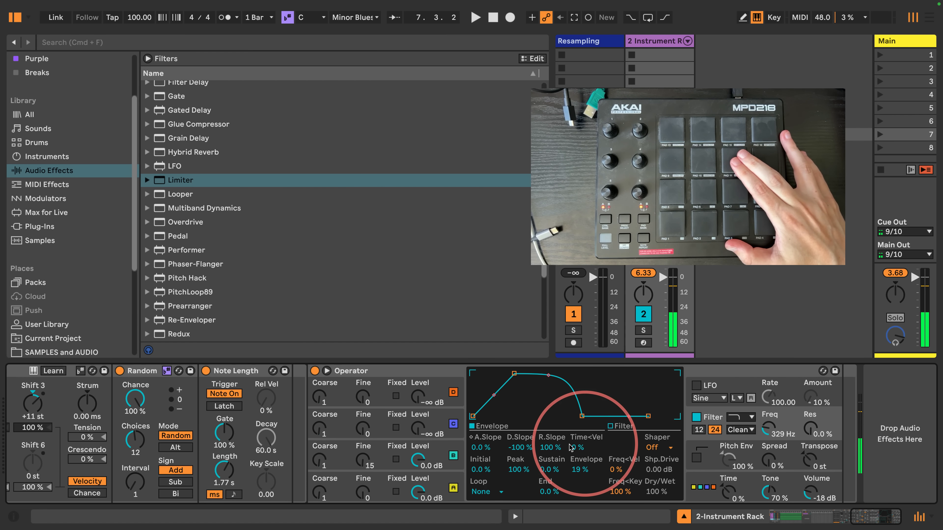
left_click(448, 455)
left_click(447, 484)
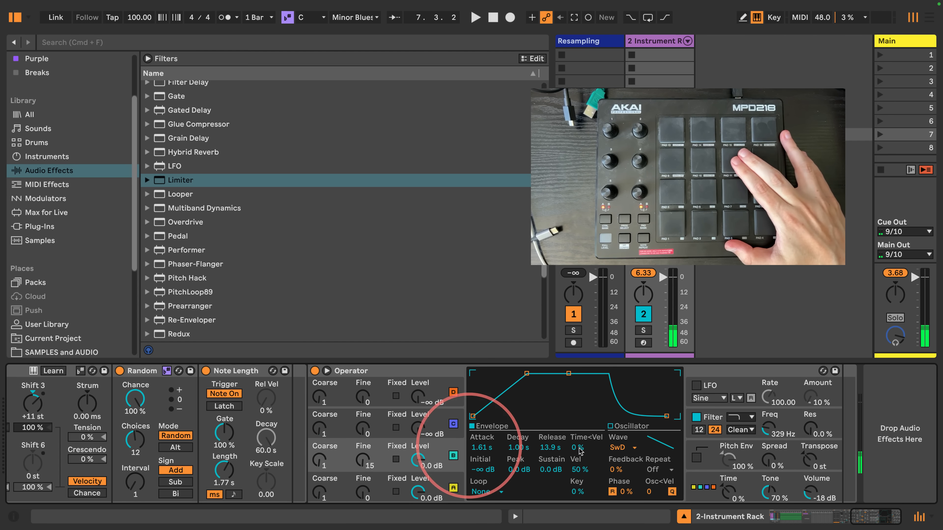
left_click(713, 418)
left_click_drag(514, 374, 473, 373)
left_click_drag(580, 470, 580, 484)
left_click_drag(771, 430, 771, 423)
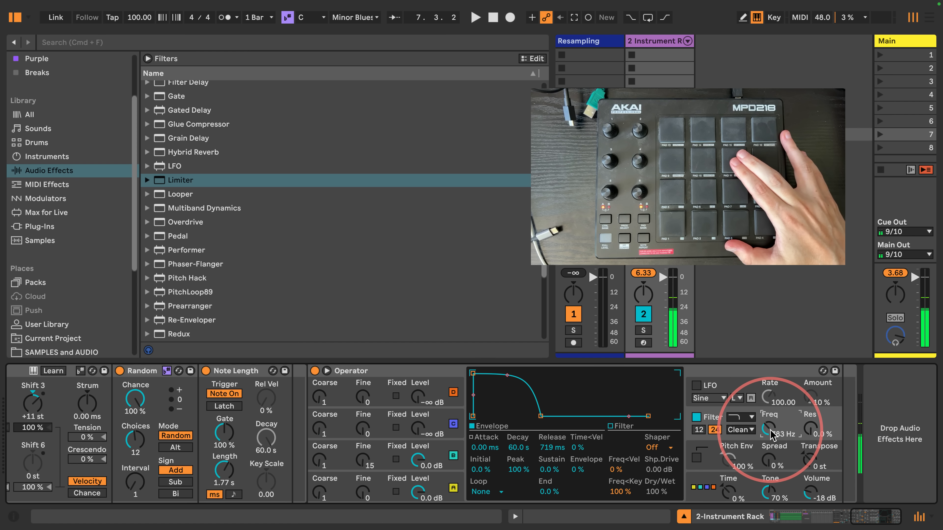
Step: Narrow the browser, add a Dynamic Tube after Operator in the Pad chain and set its Dry/Wet to 63.5%
left_click_drag(550, 297, 286, 297)
scroll(179, 281, "up", 10)
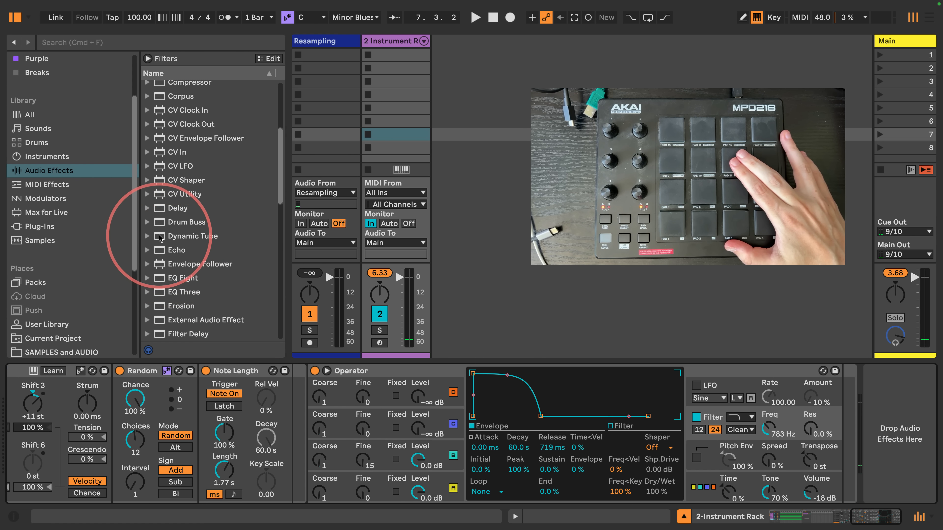
left_click_drag(174, 236, 831, 431)
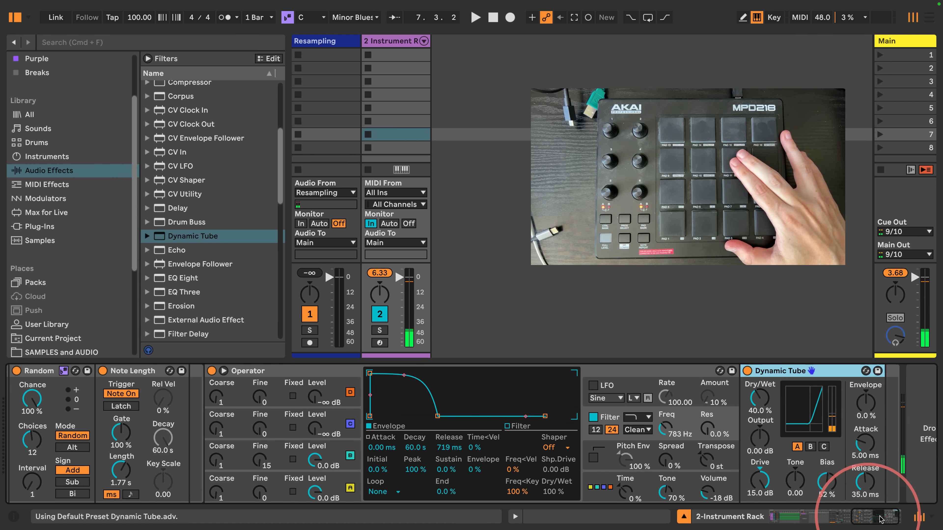
left_click_drag(717, 398, 717, 382)
Step: Insert a return track and show its empty device chain
left_click(847, 192)
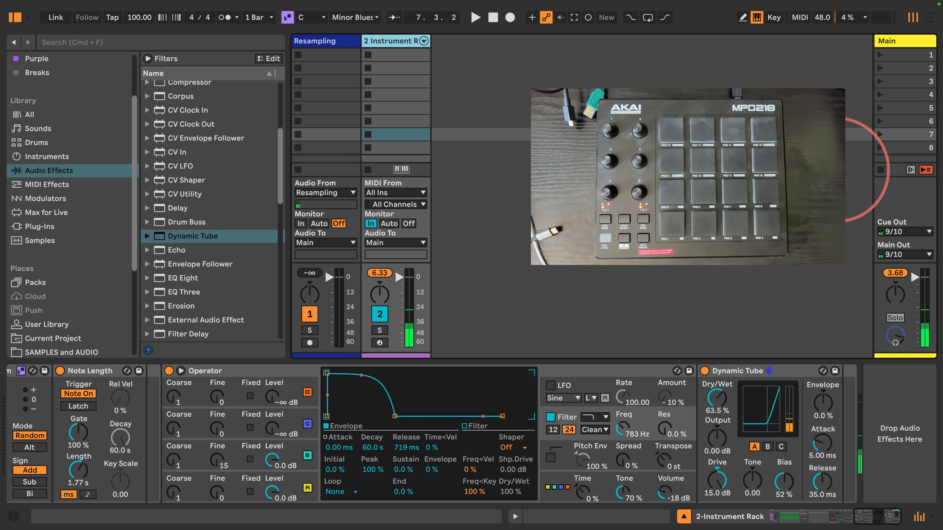
left_click(811, 160)
left_click(791, 78)
left_click(847, 113)
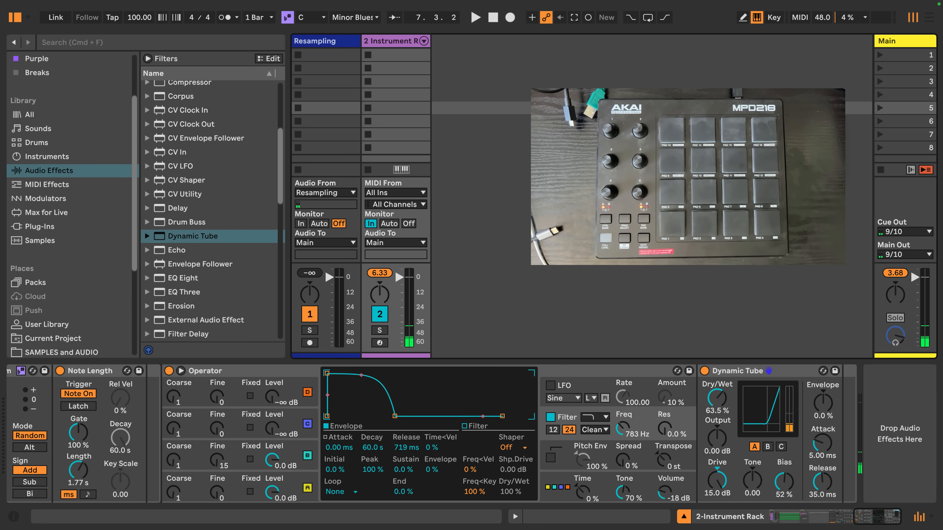
key("super+alt+t")
double_click(818, 42)
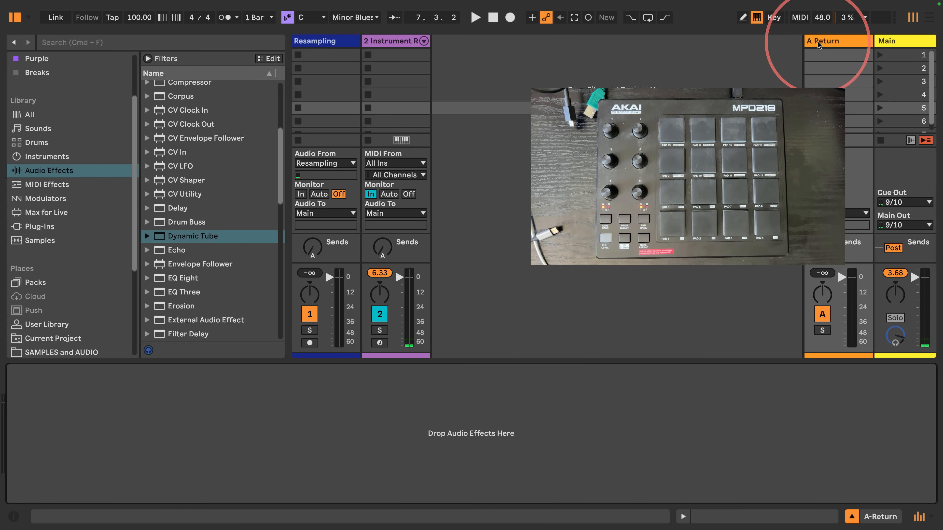
left_click(818, 42)
Step: Load Hybrid Reverb on return track A and set its convolution IR category to Springs
scroll(167, 256, "down", 6)
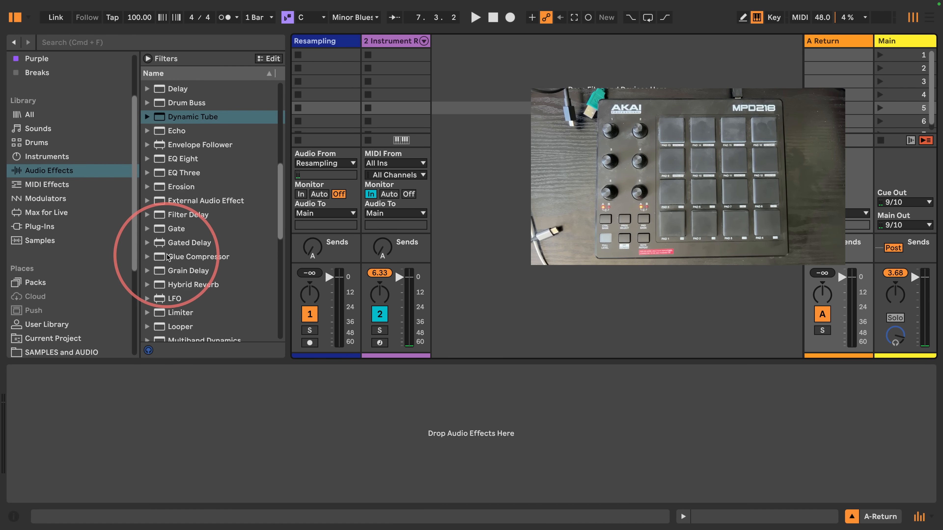
double_click(194, 162)
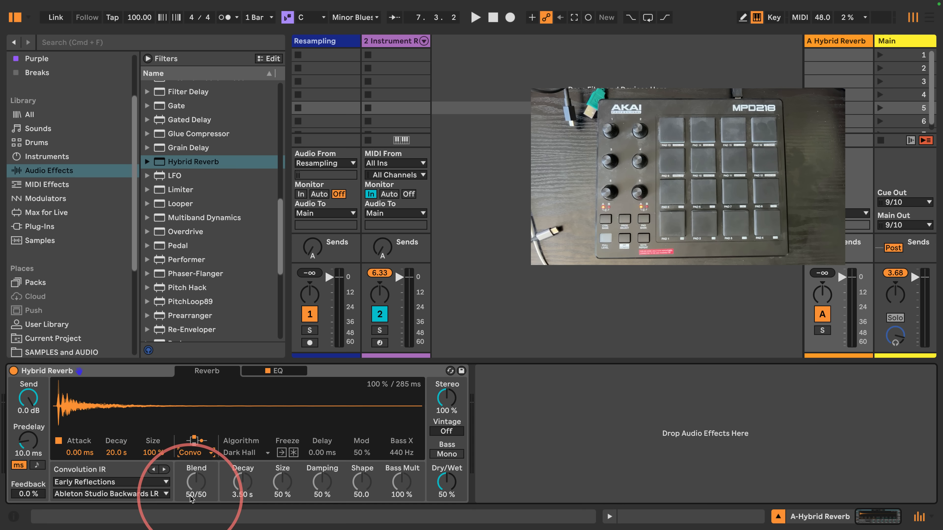
left_click(85, 482)
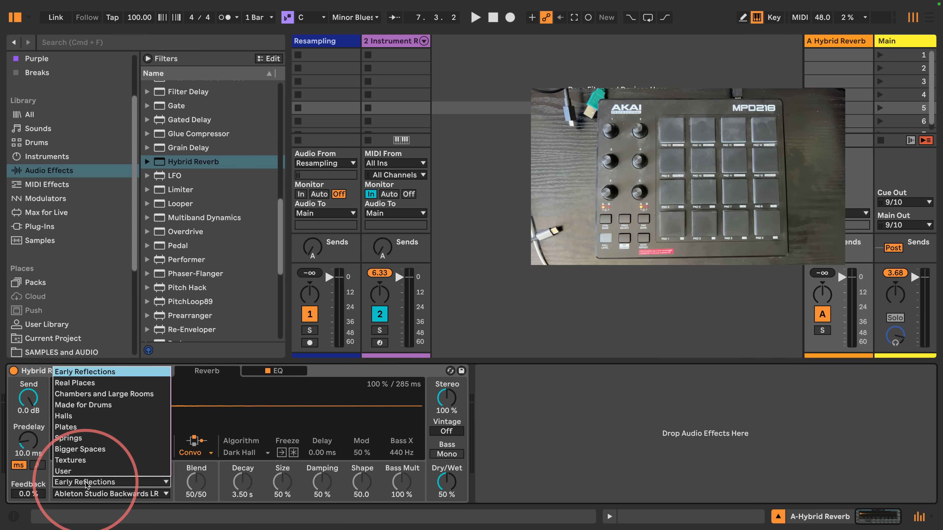
left_click(69, 438)
Step: Set the Hybrid Reverb's Dry/Wet to 100% and raise the Instrument Rack track's send to return A
left_click_drag(447, 483, 447, 458)
left_click_drag(382, 248, 381, 250)
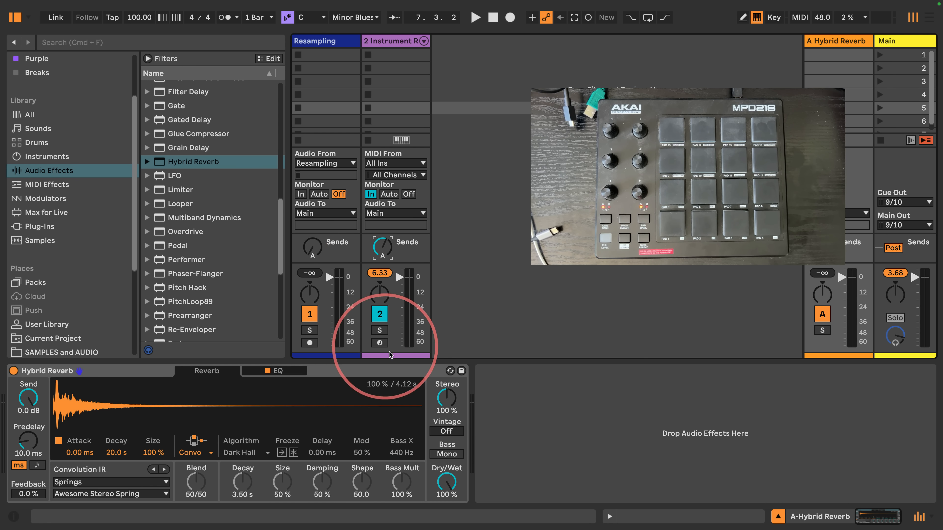
left_click(274, 371)
Step: Unfold the Instrument Rack track's chains in the mixer with taller faders and lower the Electric chain's volume
left_click(390, 41)
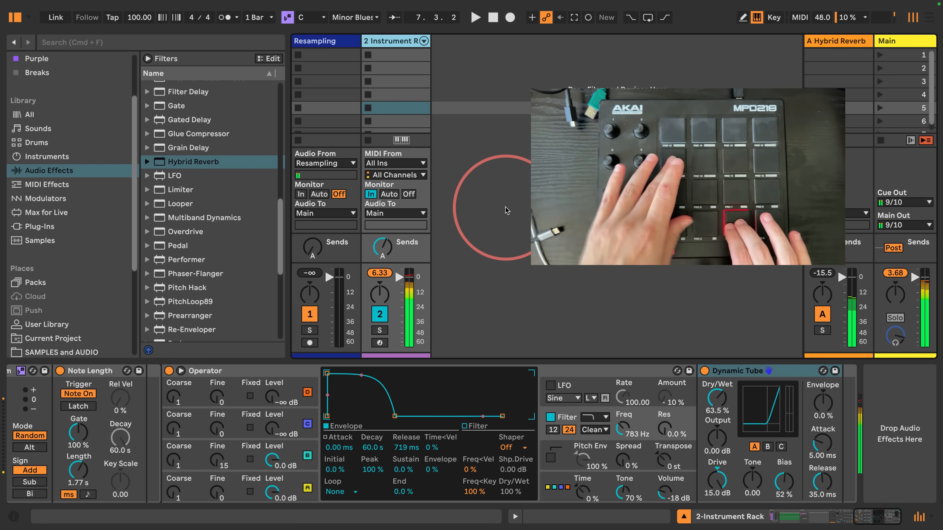
left_click(424, 41)
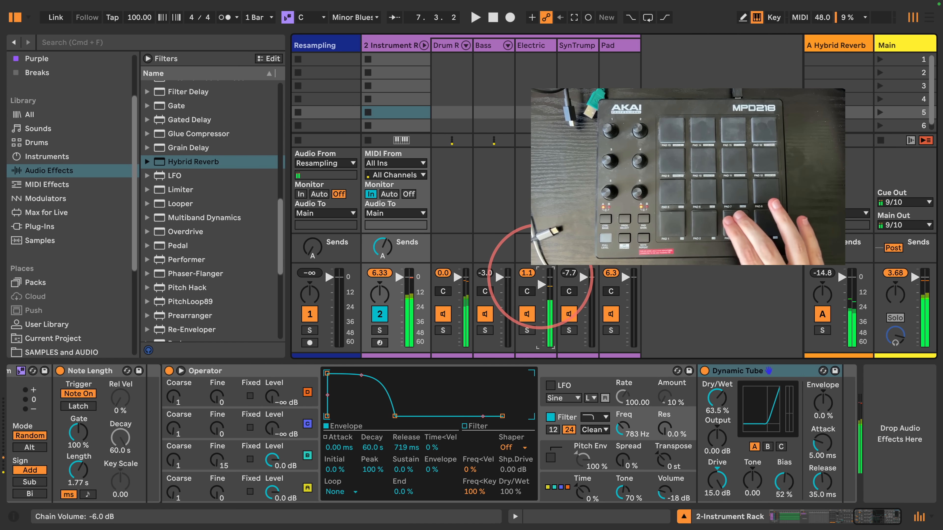
left_click_drag(538, 264, 530, 60)
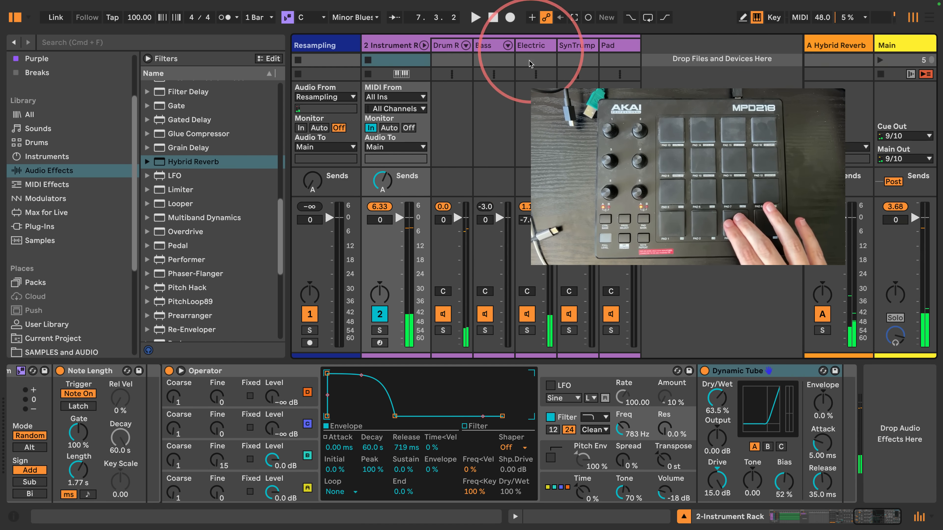
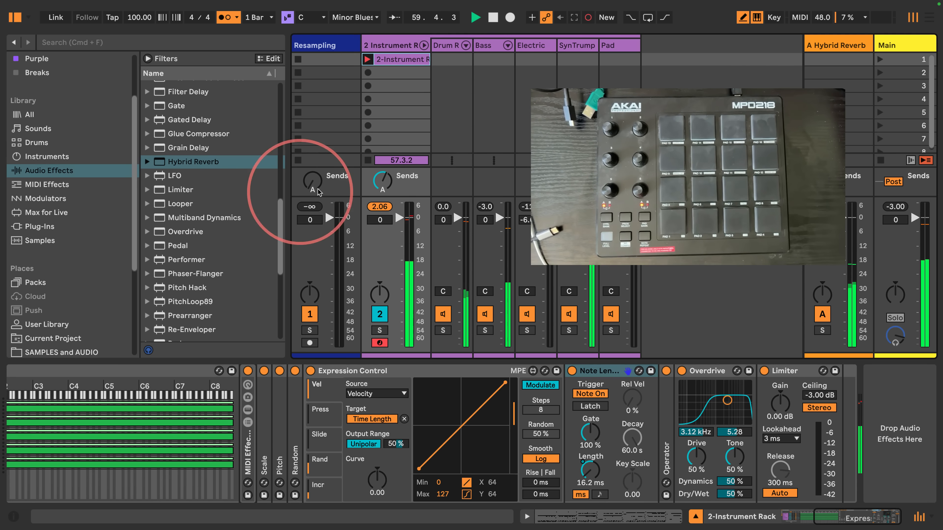
Step: Stop recording the performance clip on the Instrument Rack track and turn off the metronome
left_click(368, 161)
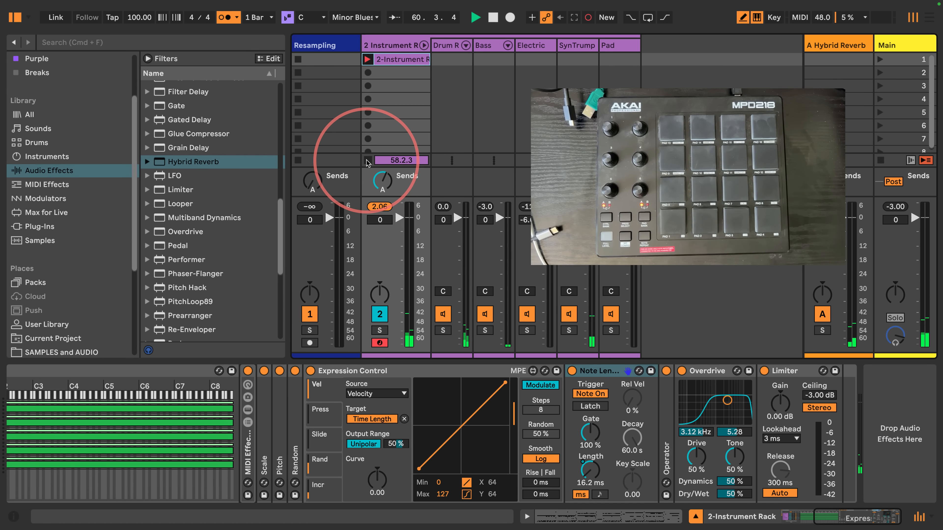
key("space")
left_click(224, 17)
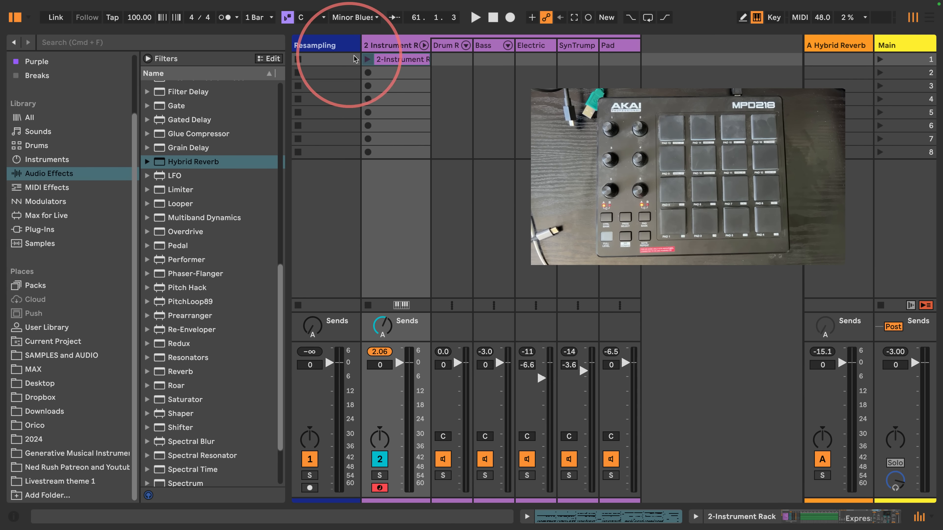
Step: Launch the recorded clip in the Instrument Rack track's first slot, select it and stop playback
left_click(367, 60)
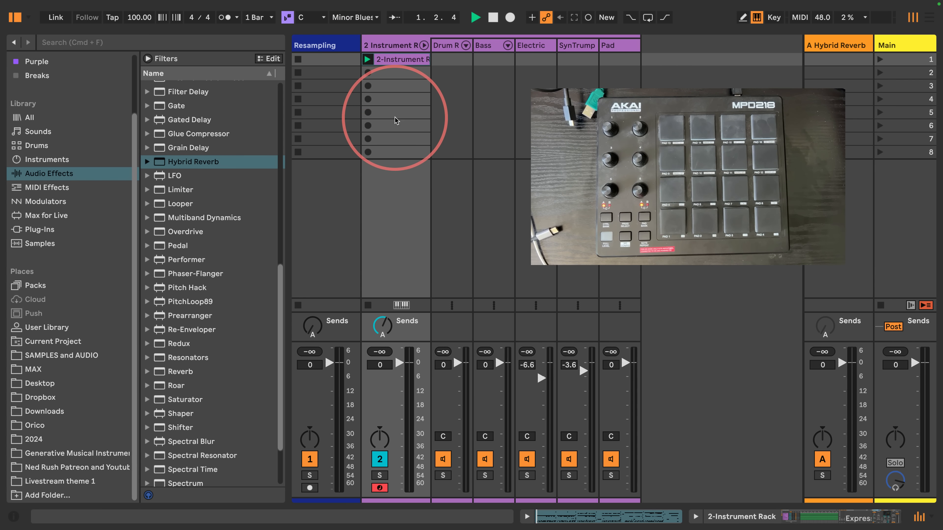
left_click(396, 62)
key("space")
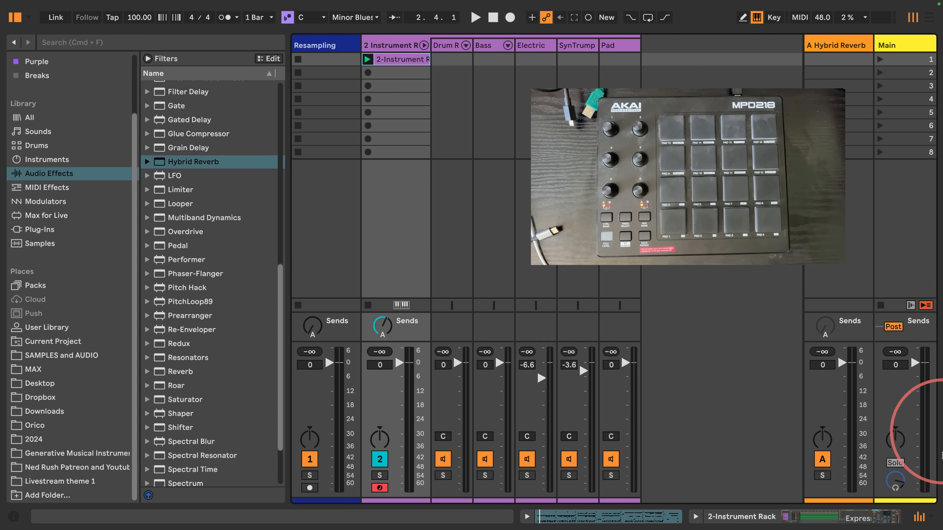
Step: Show the Instrument Rack track's devices, disarm the track and play its recorded clip again
left_click(931, 518)
left_click(858, 429)
left_click(379, 488)
key("space")
double_click(401, 60)
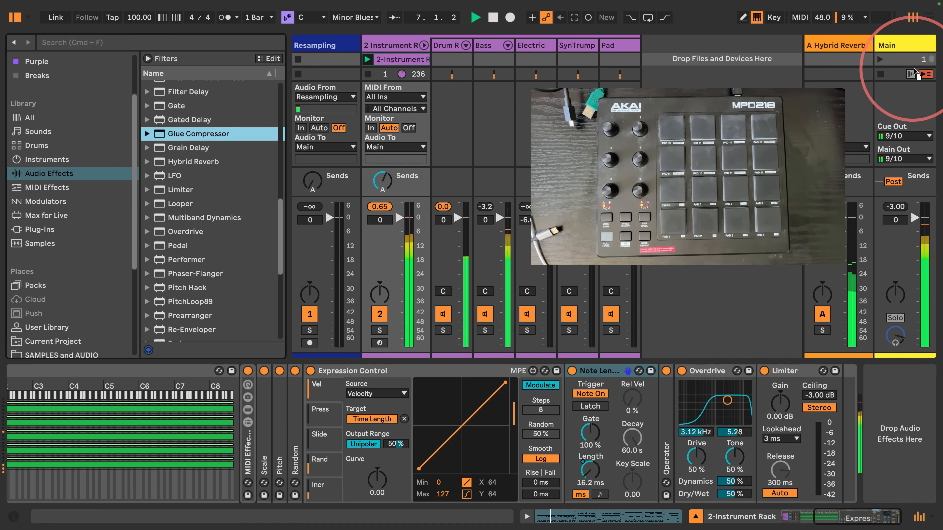
Step: Add a Glue Compressor before the Limiter on Main with Soft clip on, threshold -13 dB and makeup 4.44 dB
left_click(916, 74)
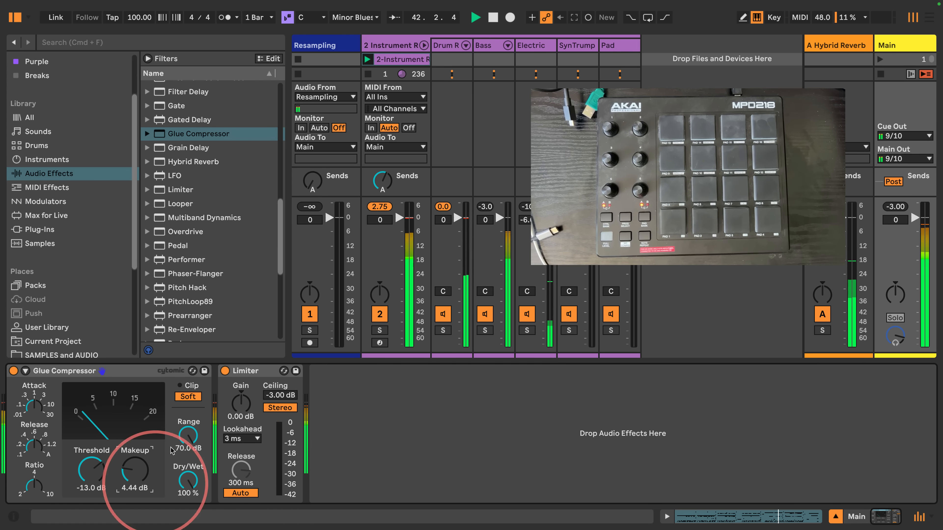
Step: Open the recorded clip's notes and play the clip back at a tempo of 160 BPM
left_click(401, 60)
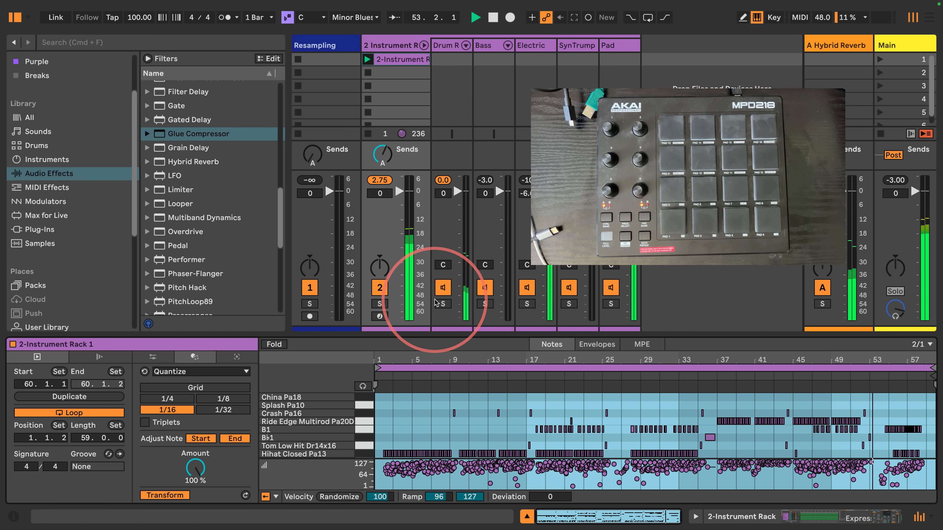
key("space")
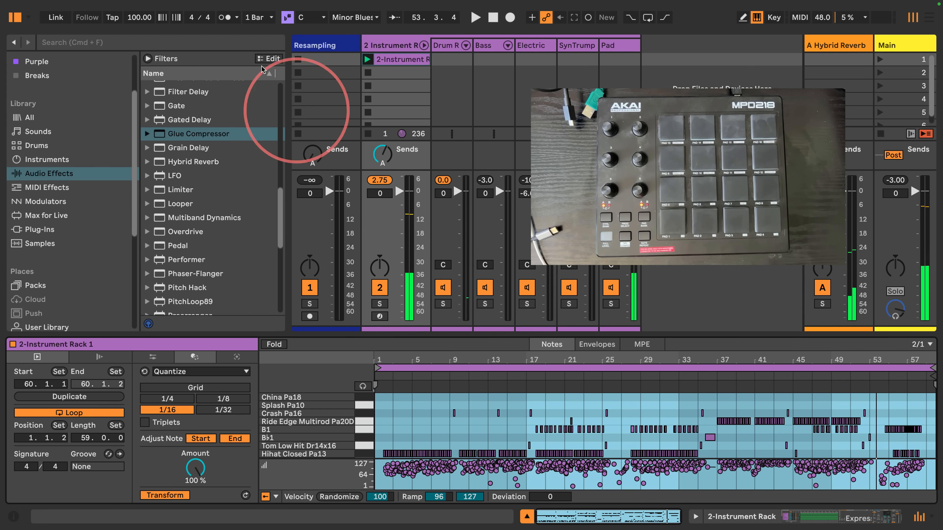
left_click(129, 15)
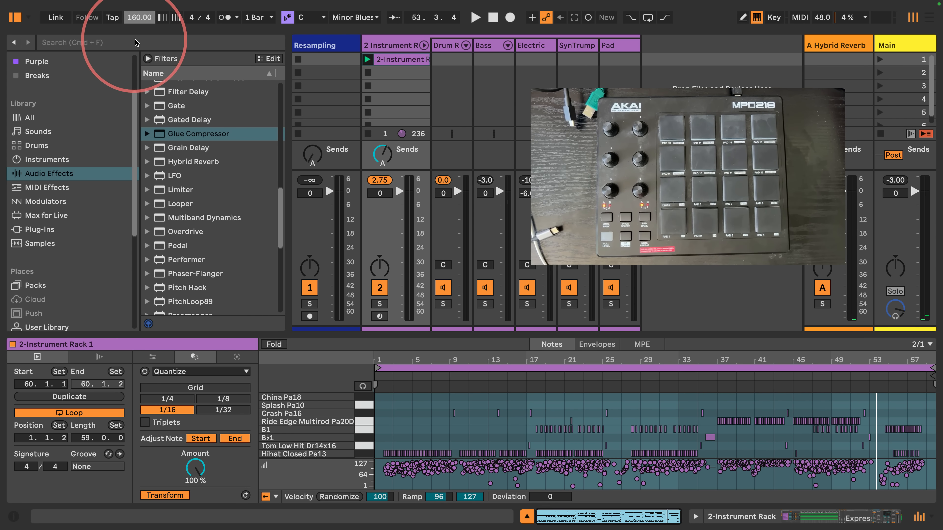
key("space")
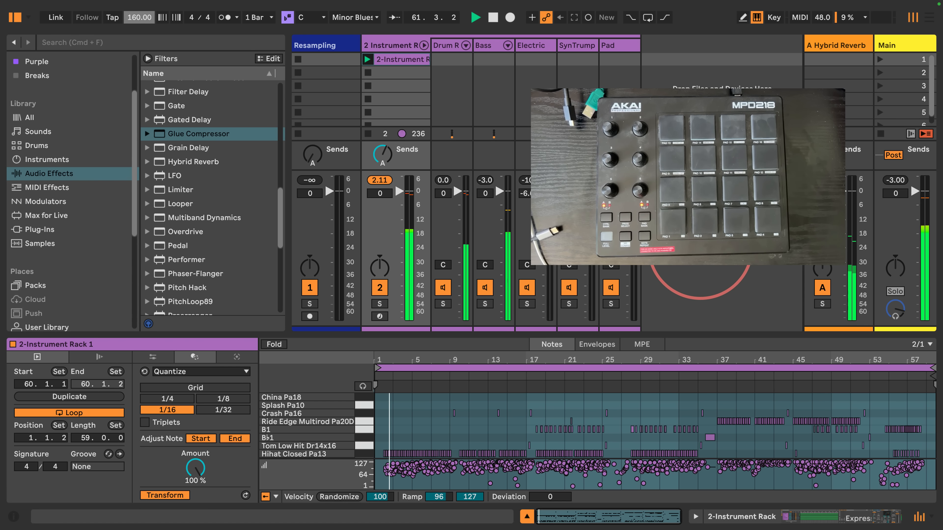
key("space")
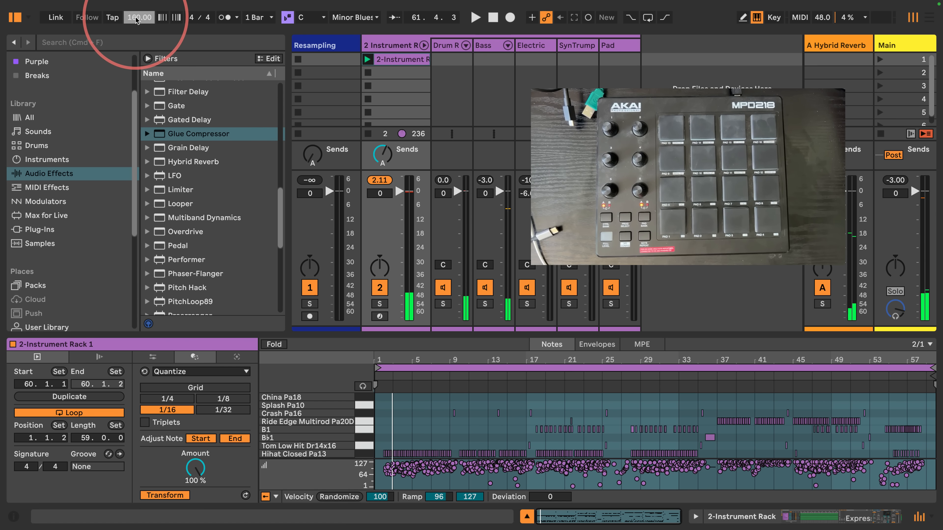
Step: Set the tempo to 75 BPM and play the recorded clip back from the start
left_click(136, 20)
type("75")
key("Return")
key("space")
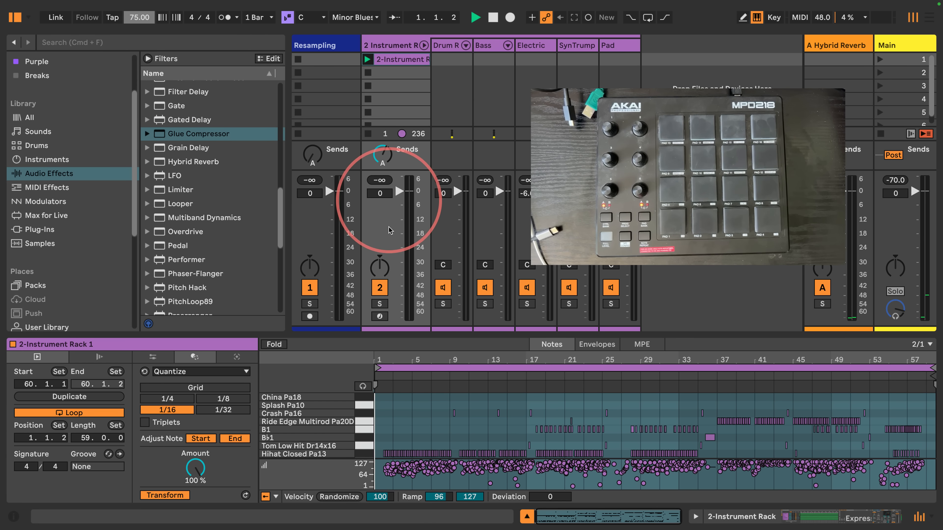
mouse_move(379, 356)
left_mouse_down()
mouse_move(379, 386)
mouse_move(375, 360)
left_mouse_up()
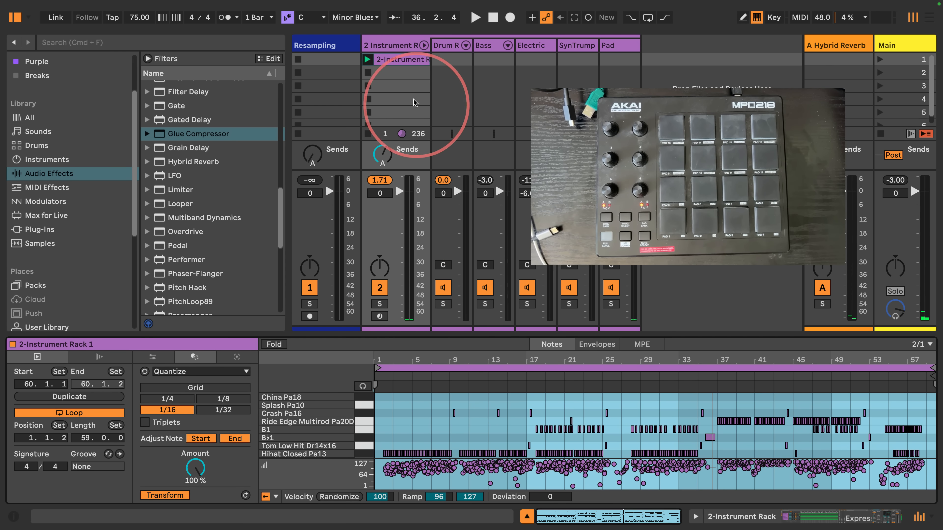
Step: Review the devices in the Instrument Rack's Drum Rack, Bass, Electric, SynTrumpet and Pad chains
left_click(388, 46)
left_click_drag(824, 515, 714, 520)
left_click(52, 407)
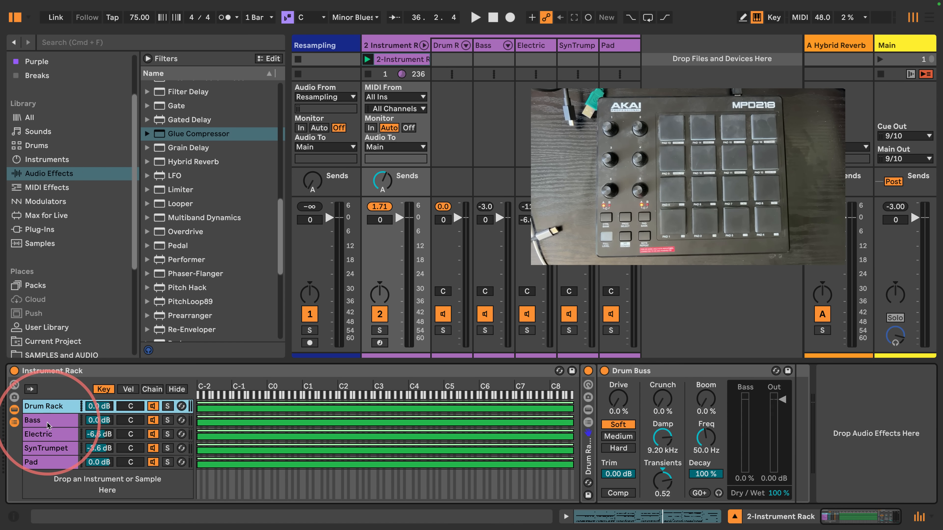
left_click(43, 421)
left_click(41, 435)
left_click(41, 448)
left_click(41, 462)
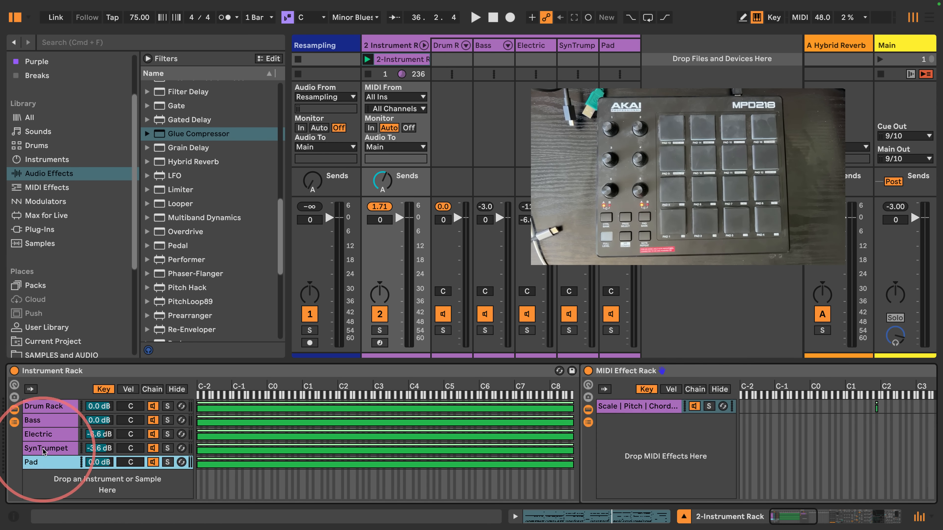
left_click(41, 448)
left_click(42, 434)
left_click(42, 420)
left_click(42, 407)
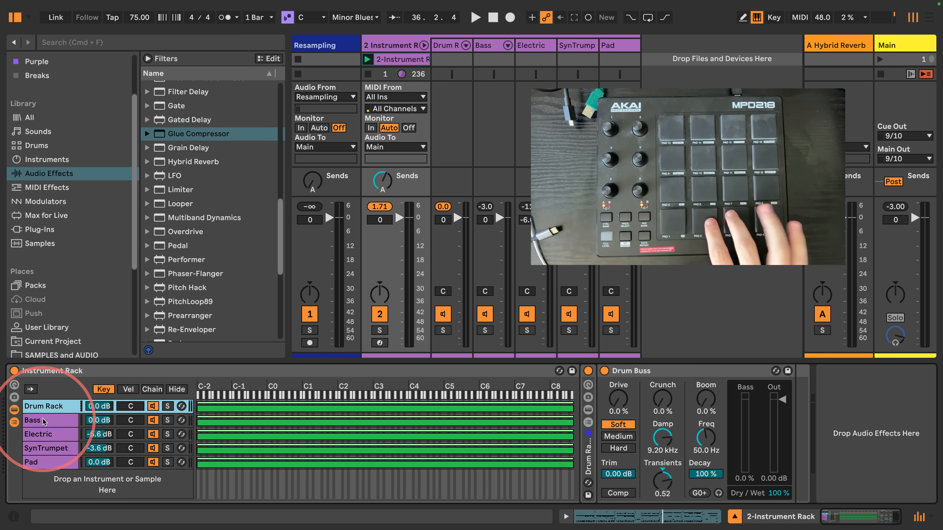
Step: Arm the Instrument Rack track for playing the pads live
left_click(379, 343)
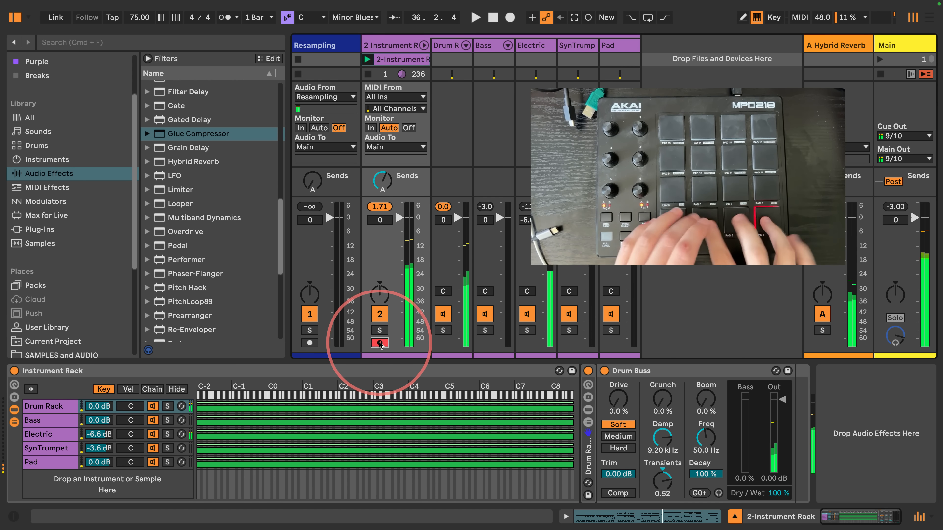